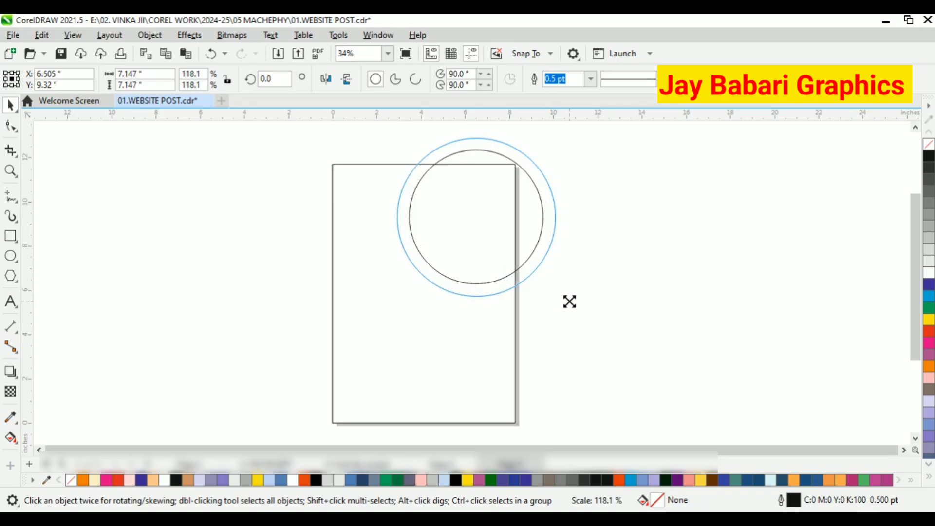
Make a slightly smaller copy of the inner circle inside it.
click(484, 207)
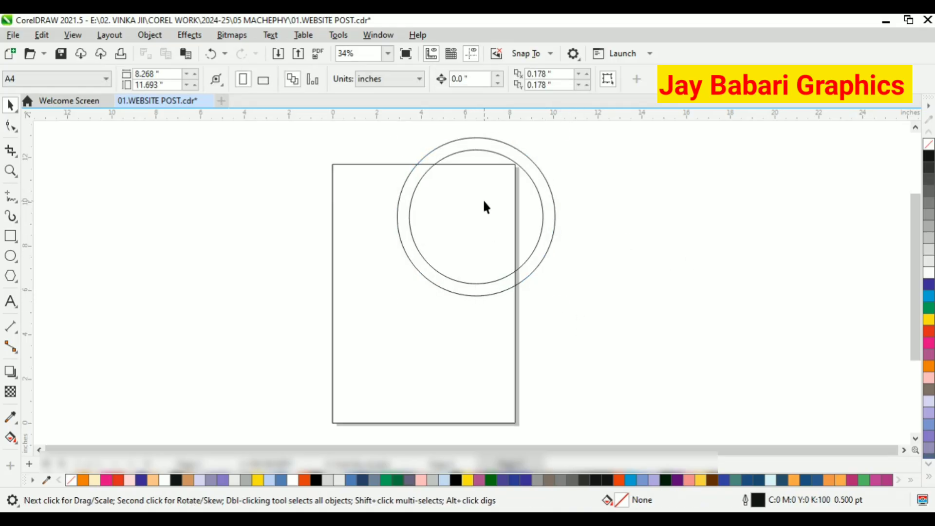
click(557, 234)
click(486, 207)
click(541, 216)
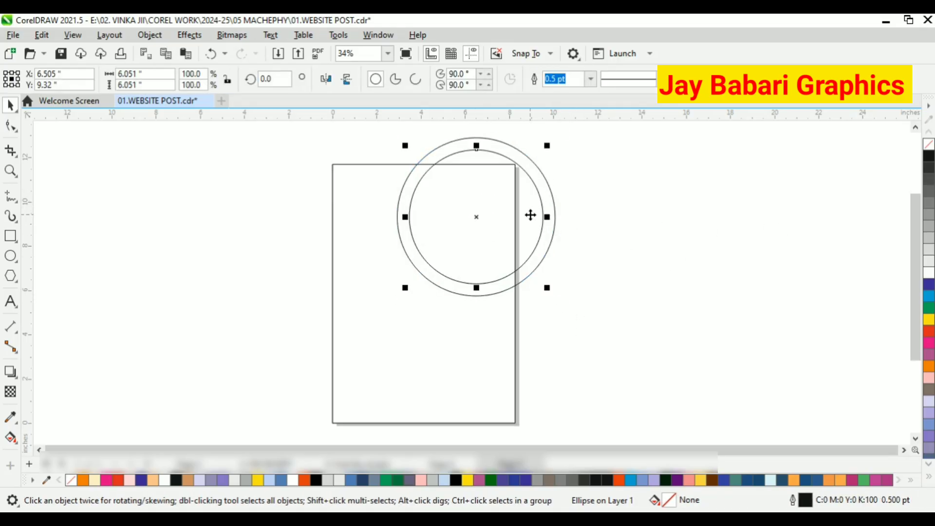
scroll(530, 215, up, 1)
drag(554, 309, 549, 309)
click(505, 301)
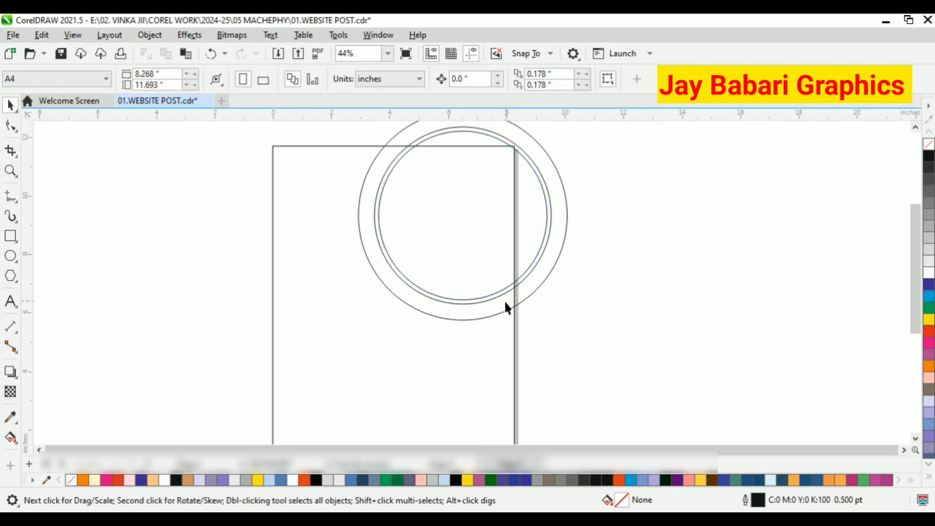
Draw a short 3-Point Curve bridging the outer and inner circles on their left side.
scroll(505, 302, down, 1)
click(430, 170)
click(620, 236)
click(11, 197)
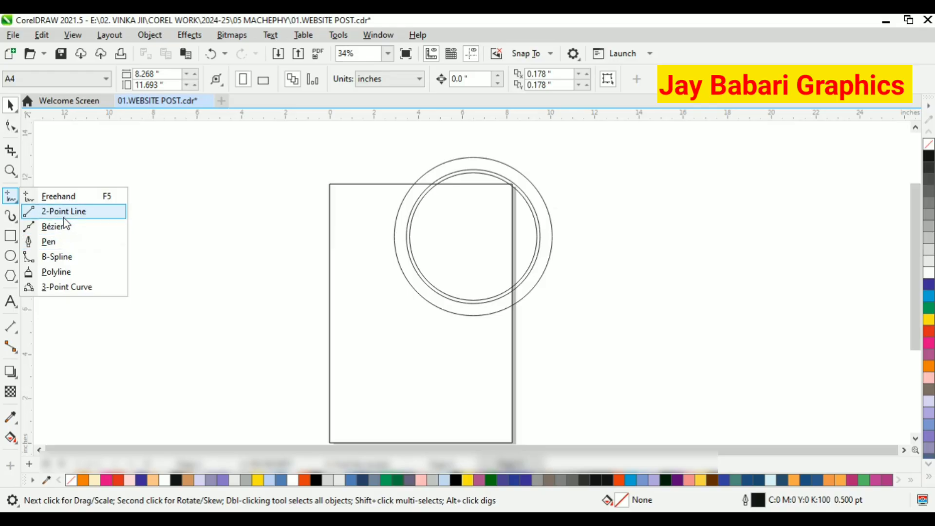
click(68, 287)
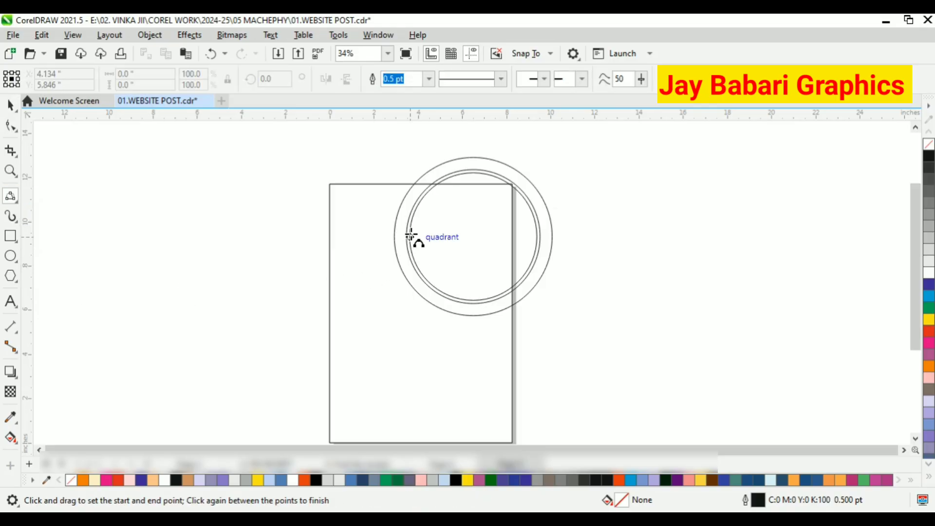
scroll(411, 236, up, 1)
mouse_move(387, 242)
mouse_down()
mouse_move(396, 250)
mouse_move(404, 240)
mouse_up()
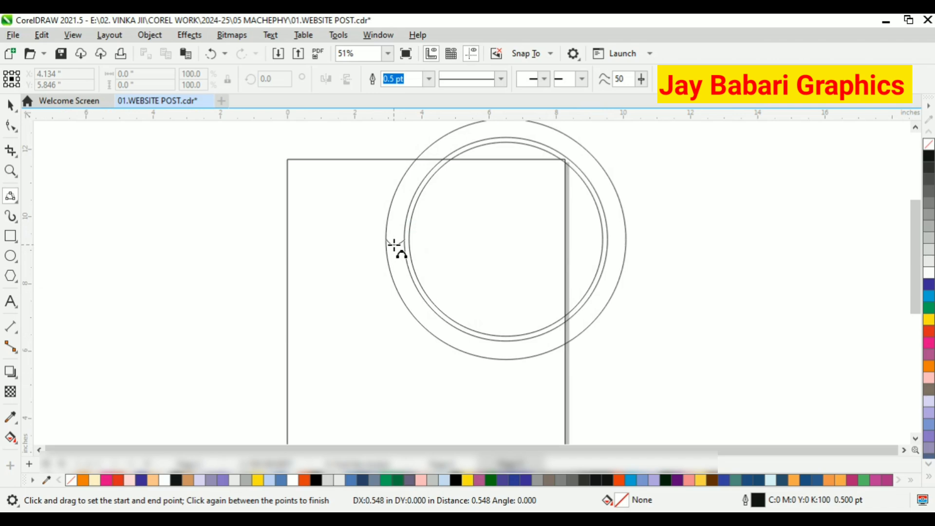
click(395, 243)
key(space)
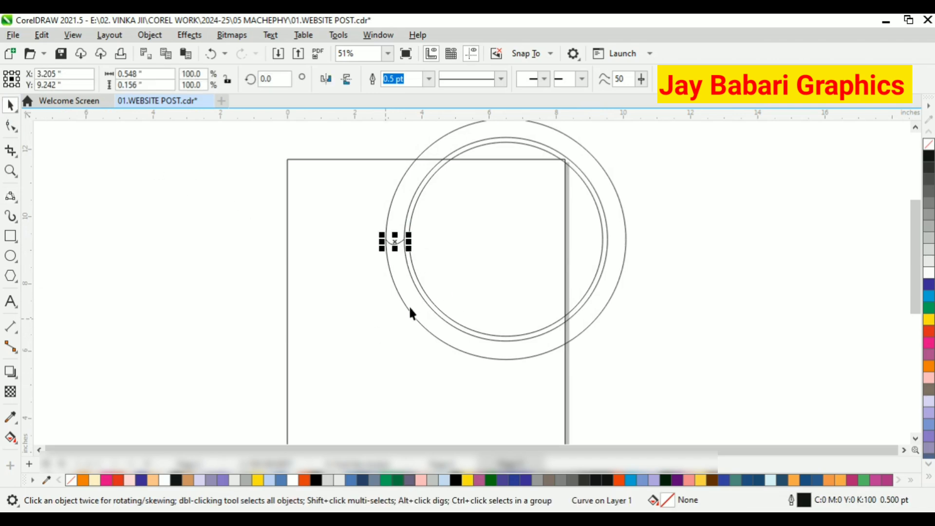
Adjust the bend of the short bridging curve with the Shape tool.
scroll(394, 234, up, 4)
key(F10)
scroll(366, 231, up, 1)
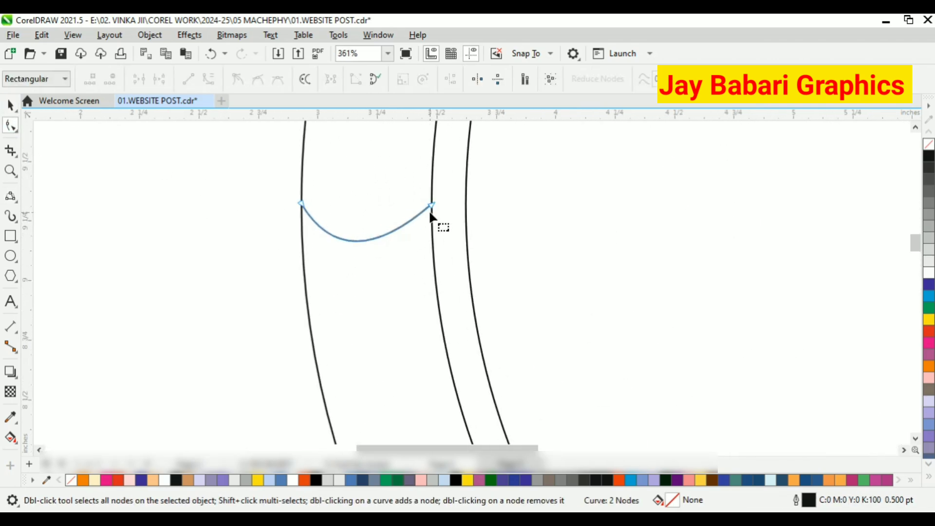
mouse_move(363, 241)
mouse_down()
mouse_move(376, 240)
mouse_move(366, 241)
mouse_up()
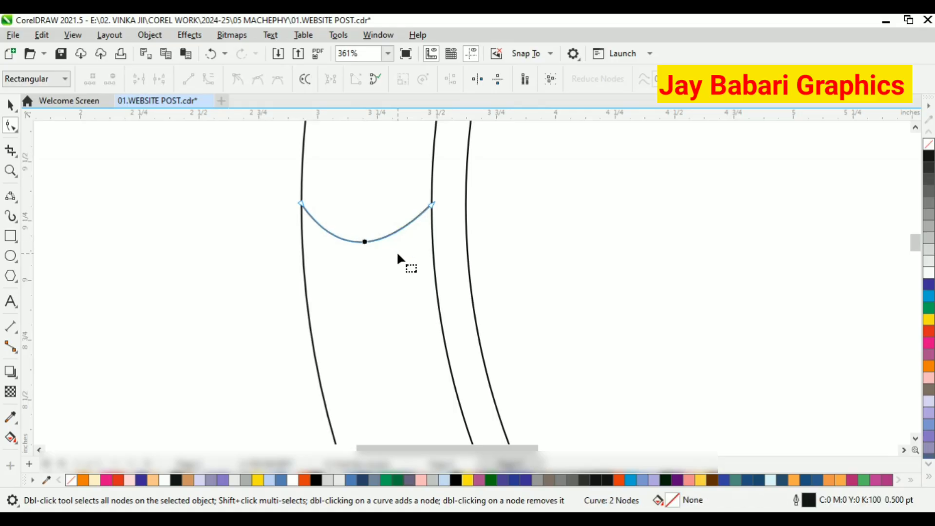
scroll(334, 235, down, 2)
click(11, 106)
click(207, 206)
scroll(213, 205, down, 1)
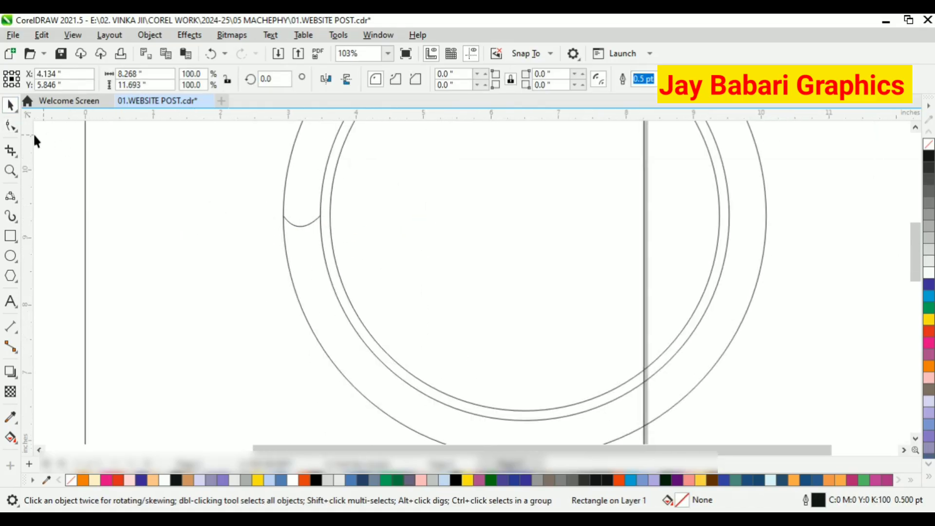
Draw another short 3-Point Curve bridging the circles at the bottom of the ring.
click(9, 197)
scroll(630, 364, down, 1)
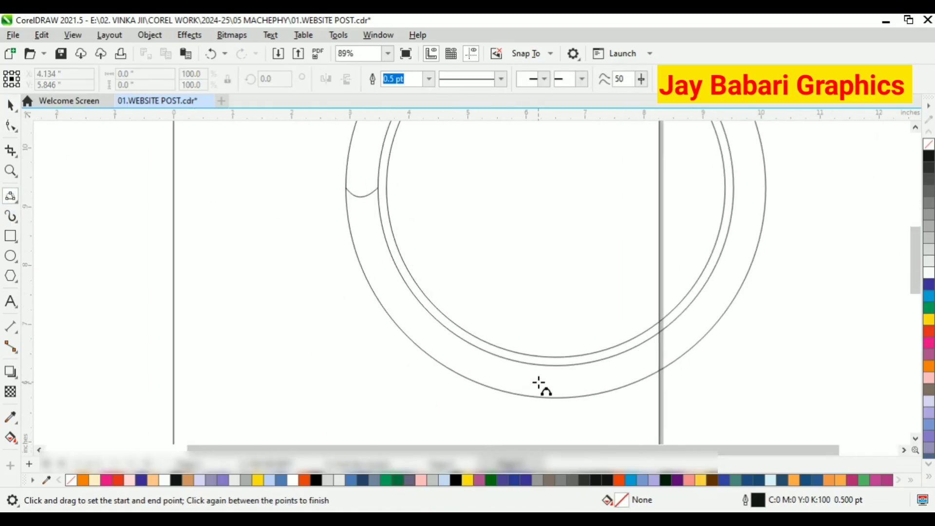
drag(526, 363, 519, 395)
click(517, 383)
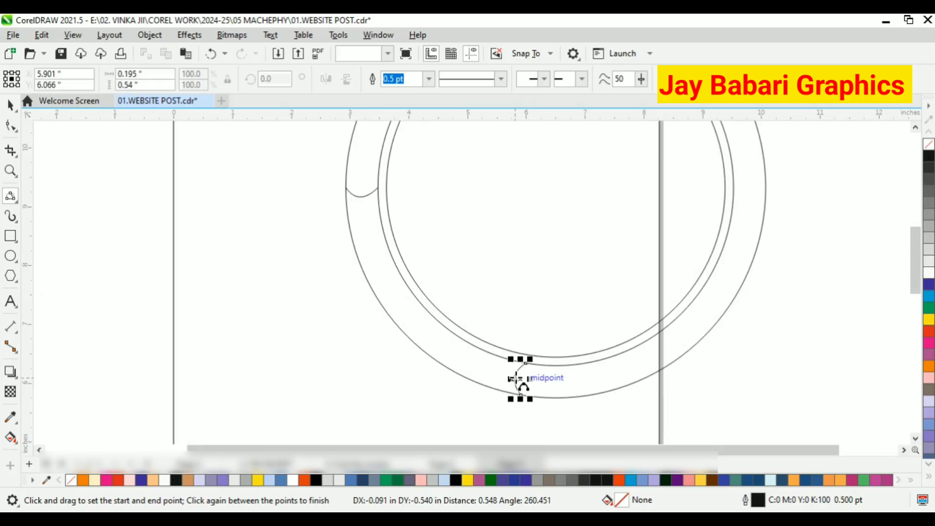
key(space)
scroll(221, 264, down, 2)
click(290, 310)
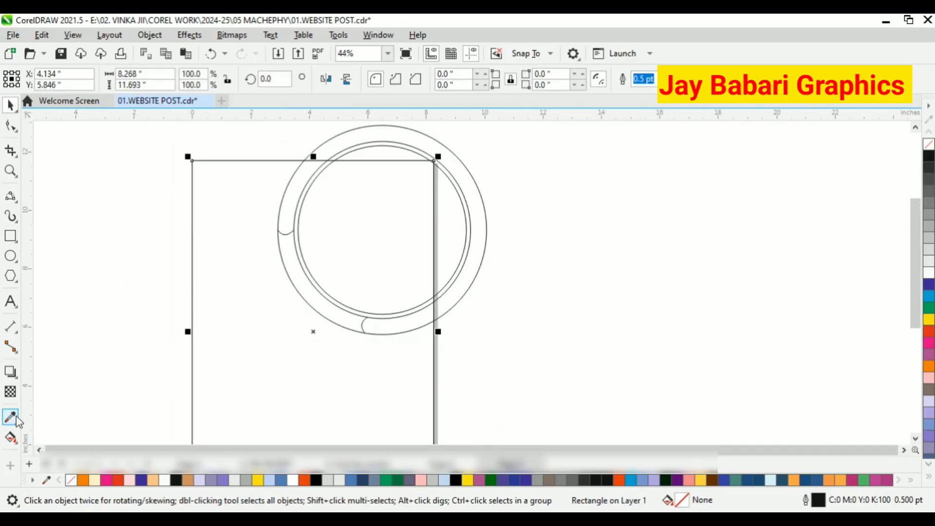
Smart Fill the two ring segments at the upper left and lower right between the circles.
click(11, 437)
click(295, 200)
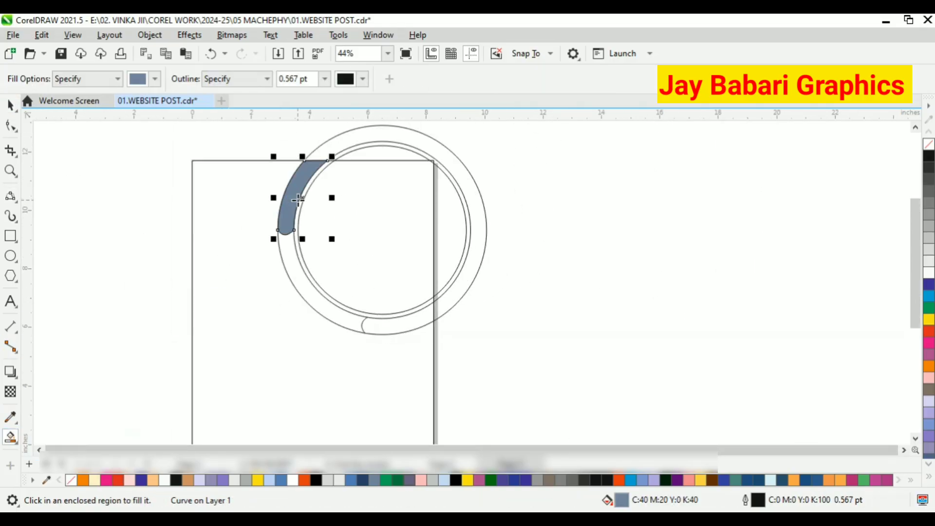
click(398, 307)
click(17, 111)
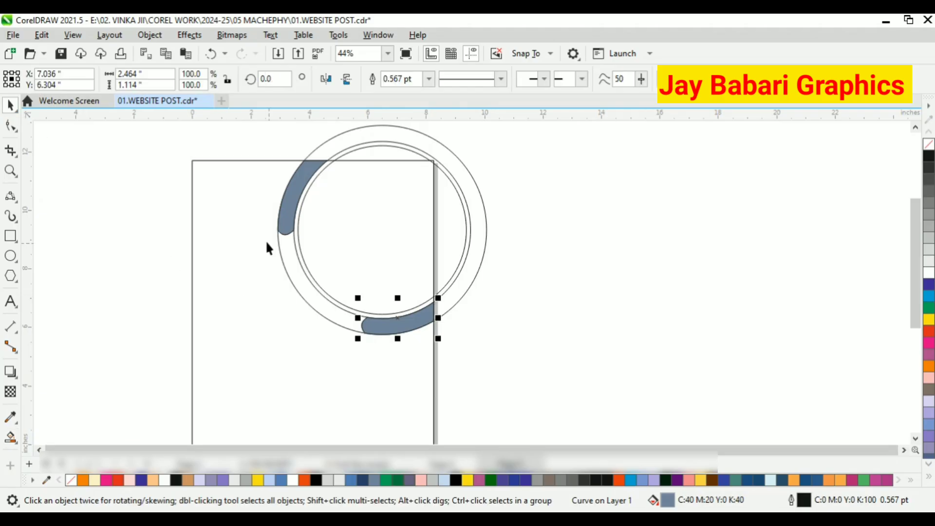
Delete the outer circle and the inner circle copy, keeping the filled segments.
right_click(283, 265)
click(316, 198)
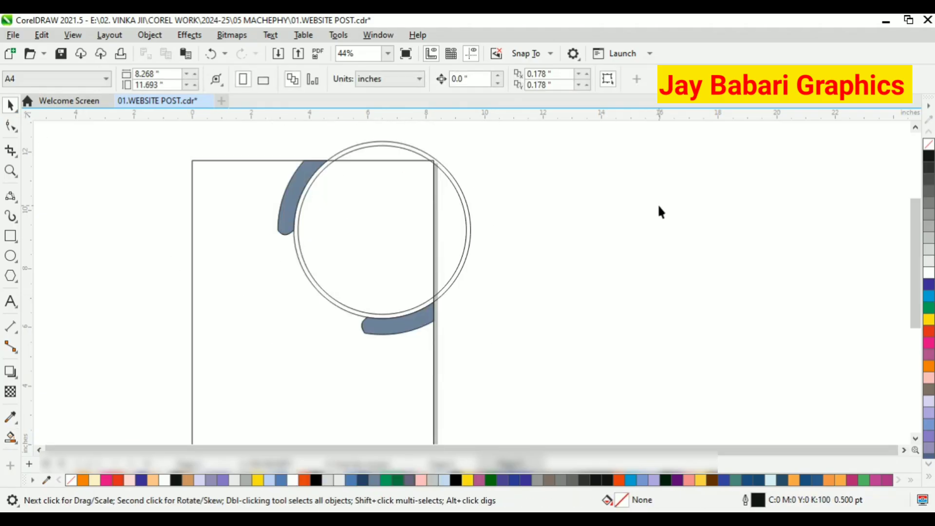
scroll(325, 157, up, 1)
click(326, 160)
right_click(326, 161)
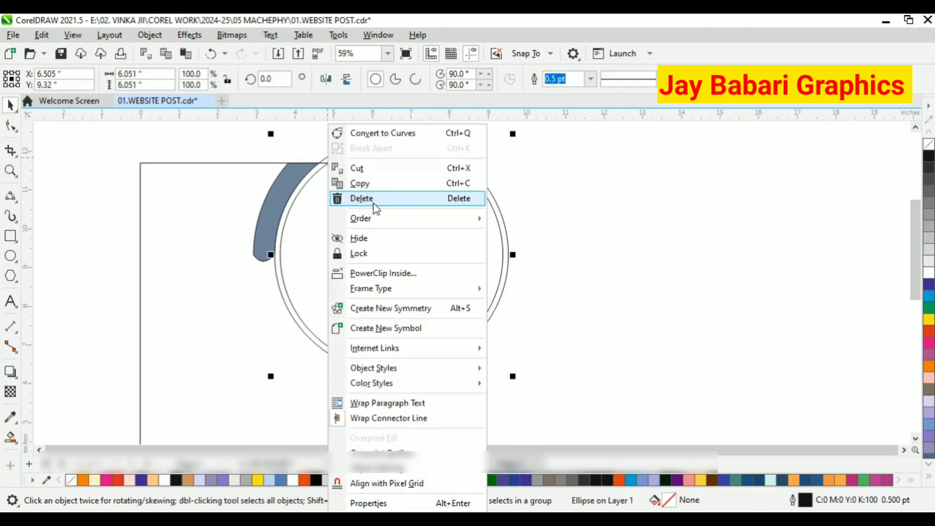
click(372, 198)
Delete the two short bridging curves beside the filled ring segments.
scroll(292, 240, down, 2)
drag(234, 152, 412, 314)
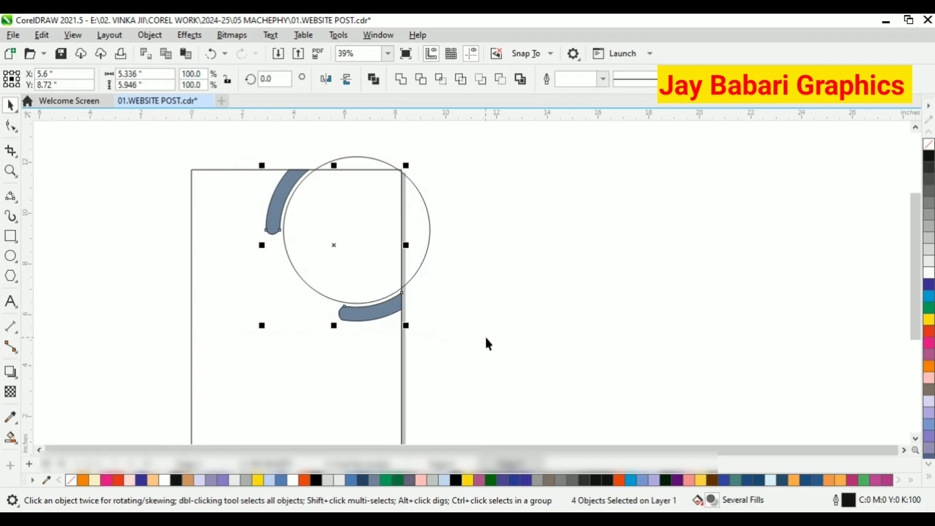
drag(99, 200, 324, 298)
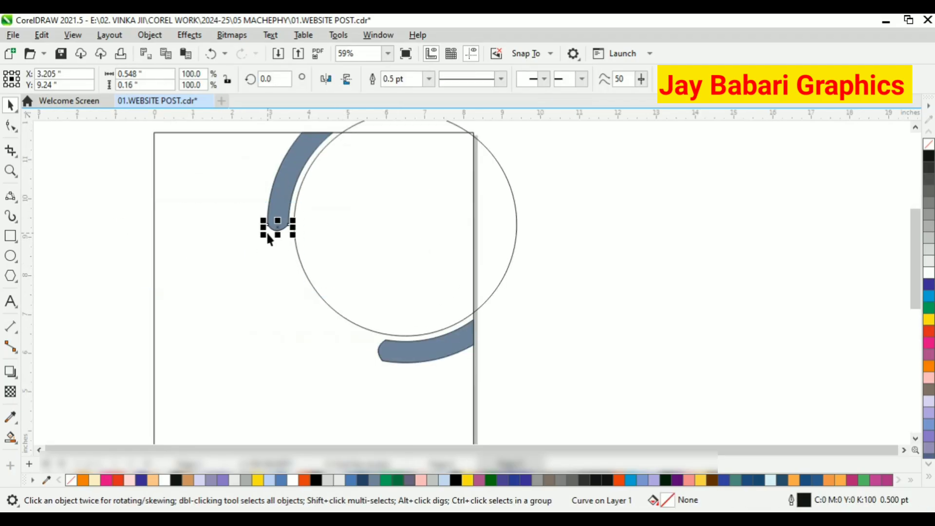
right_click(278, 228)
click(315, 199)
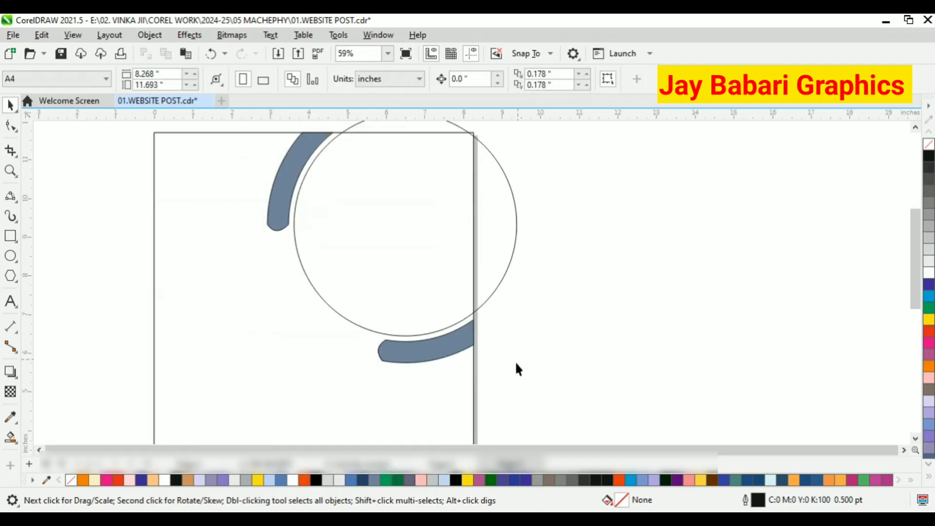
scroll(501, 344, down, 1)
drag(496, 341, 390, 286)
right_click(402, 292)
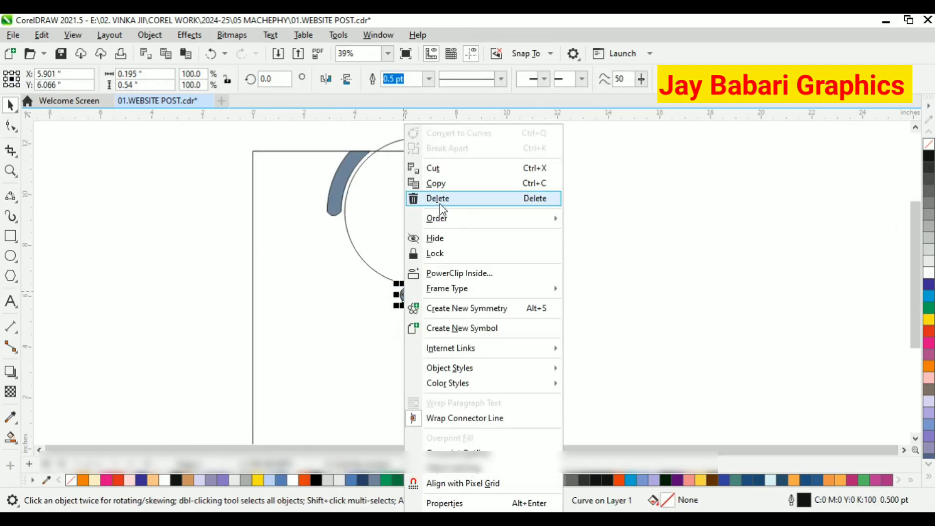
click(438, 200)
scroll(496, 235, down, 1)
drag(505, 308, 506, 310)
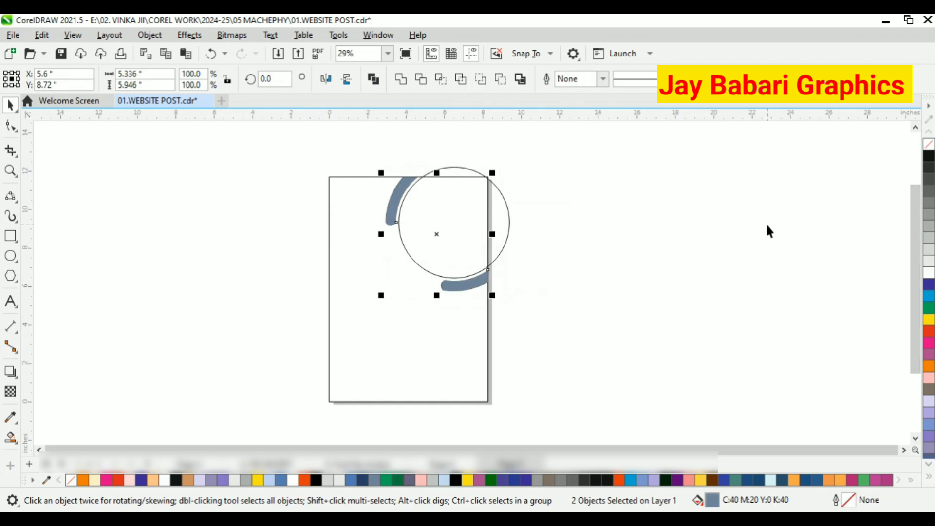
click(471, 192)
scroll(510, 254, up, 1)
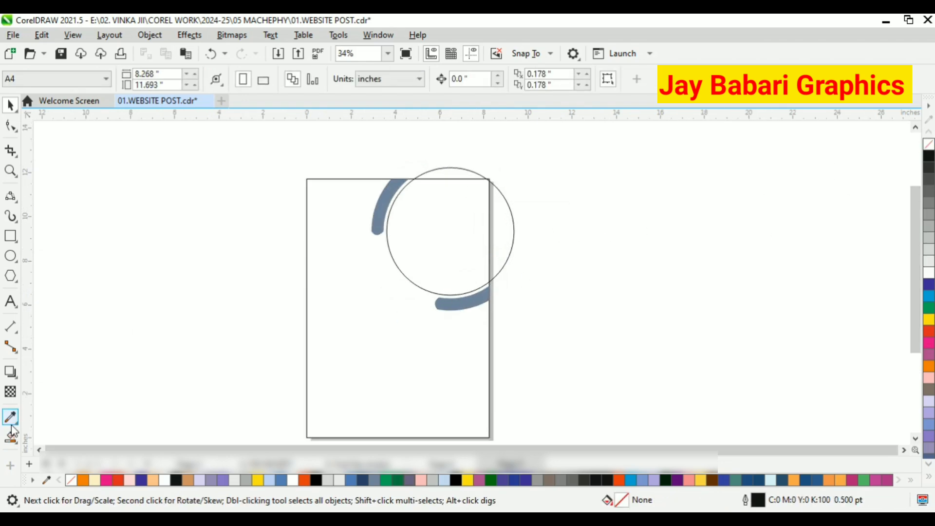
scroll(313, 208, down, 1)
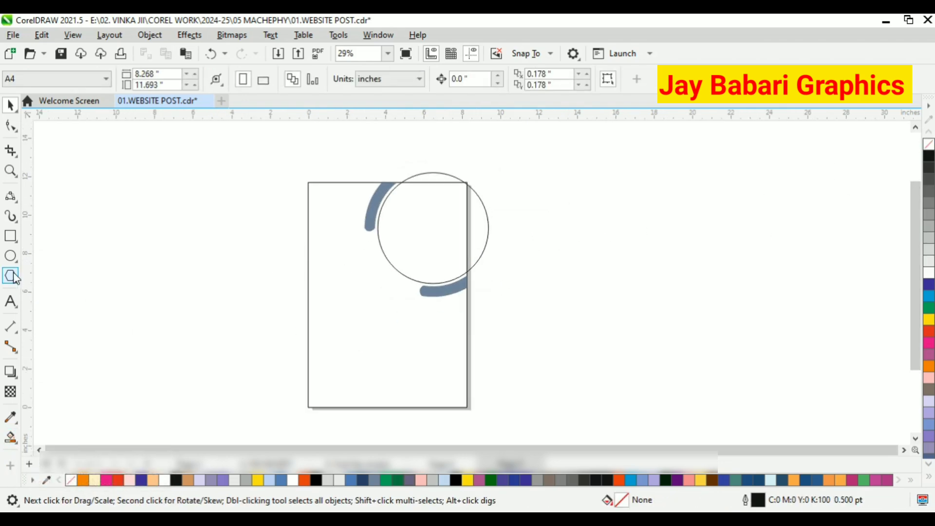
Draw a circle about 4.2 inches across on the left part of the page.
key(F7)
drag(288, 266, 370, 350)
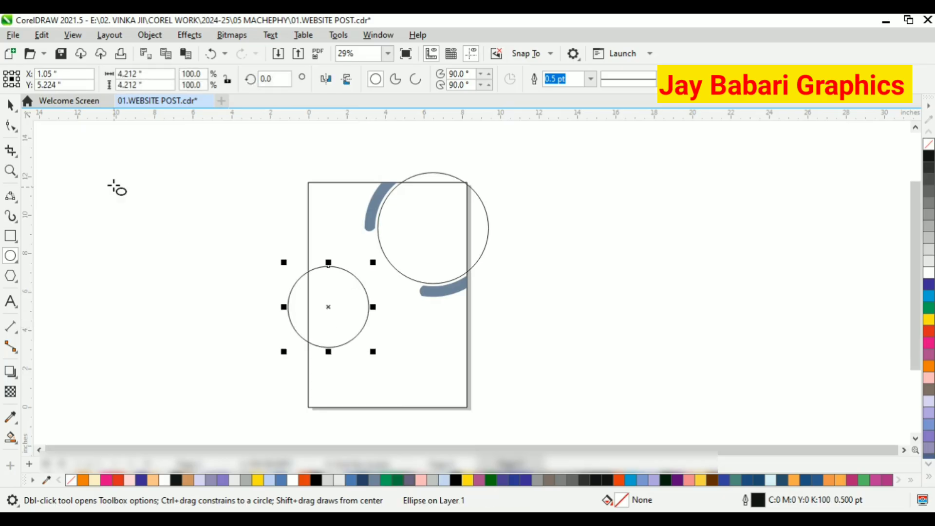
Shrink the new circle to about 3.7 inches and move it to overlap the large circle's lower left.
click(10, 105)
scroll(429, 310, up, 2)
drag(353, 300, 414, 255)
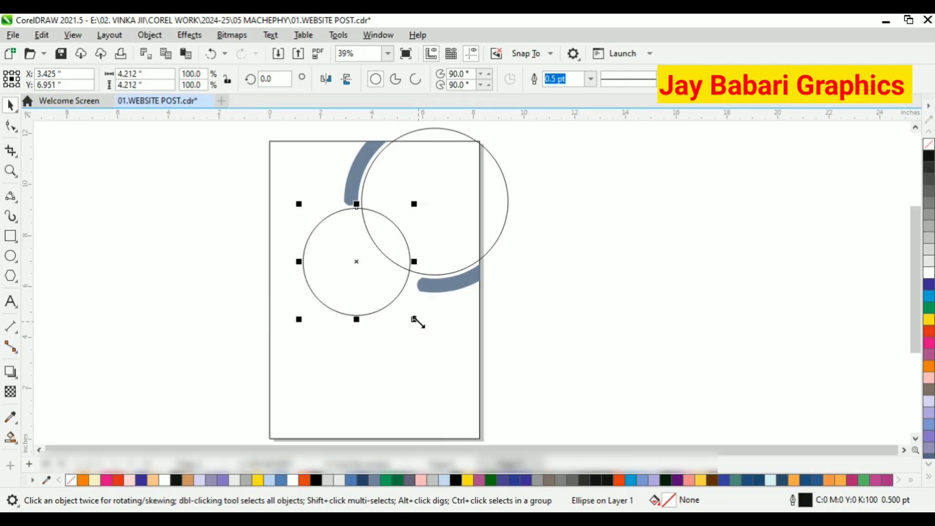
drag(419, 322, 412, 316)
scroll(363, 270, up, 1)
drag(364, 270, 381, 260)
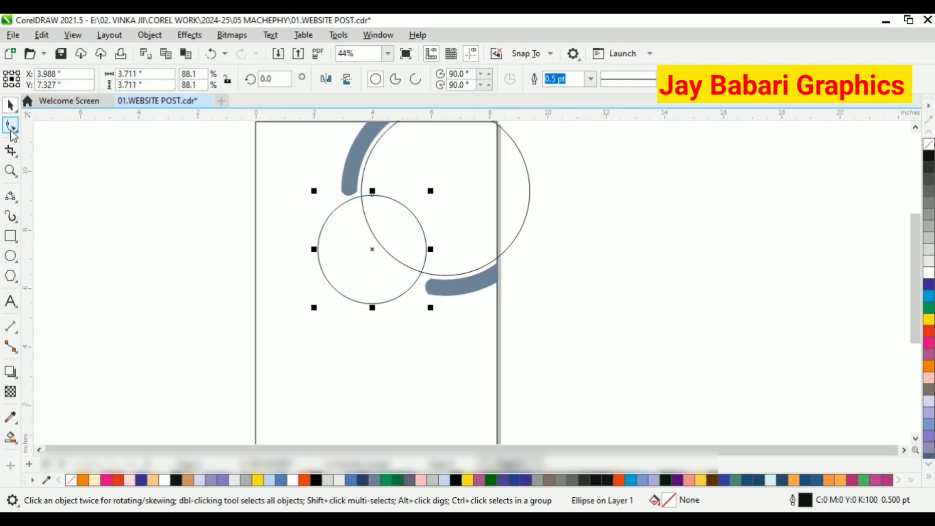
Convert the new circle to curves.
click(12, 128)
click(10, 104)
right_click(388, 214)
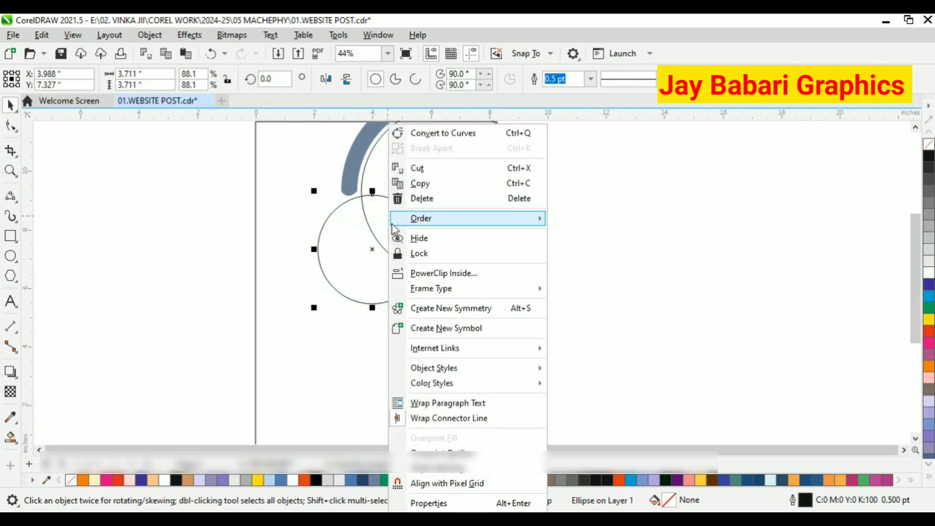
click(432, 133)
Pull the circle's lower left outward into a pointed corner with the Shape tool.
click(16, 126)
scroll(324, 292, up, 2)
scroll(341, 292, down, 1)
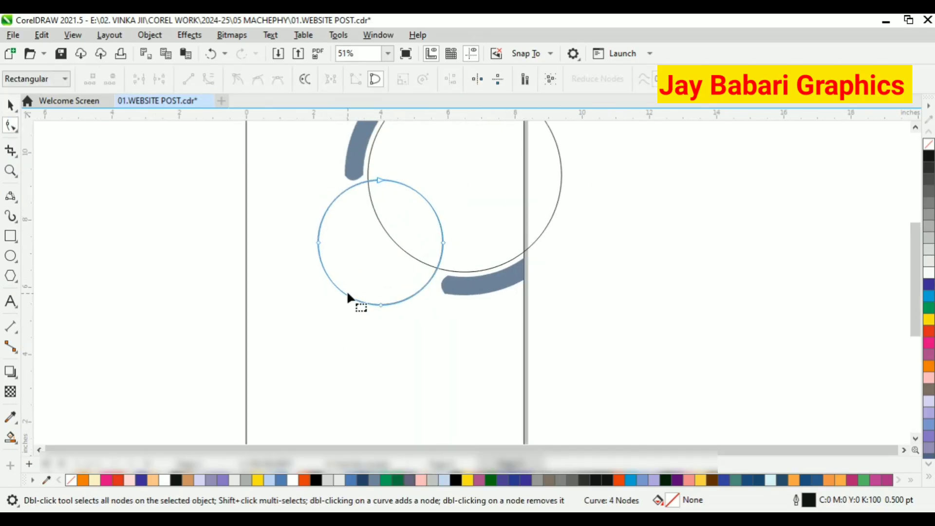
drag(335, 287, 294, 322)
key(ctrl+z)
key(space)
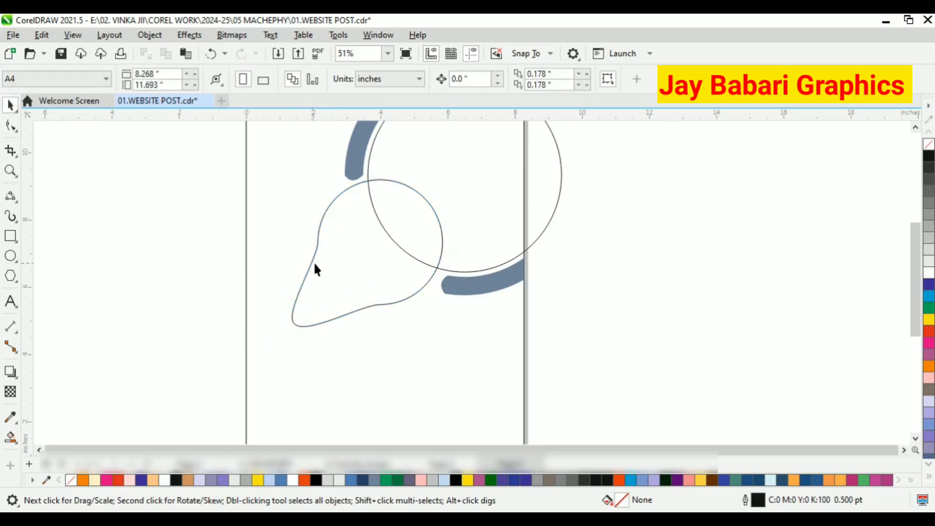
Reposition the teardrop shape and enlarge it to about 4.9 inches wide.
click(314, 261)
drag(392, 280, 333, 290)
drag(420, 344, 431, 363)
drag(367, 294, 378, 284)
key(Escape)
scroll(329, 265, down, 3)
scroll(358, 297, up, 1)
click(343, 277)
scroll(343, 277, up, 1)
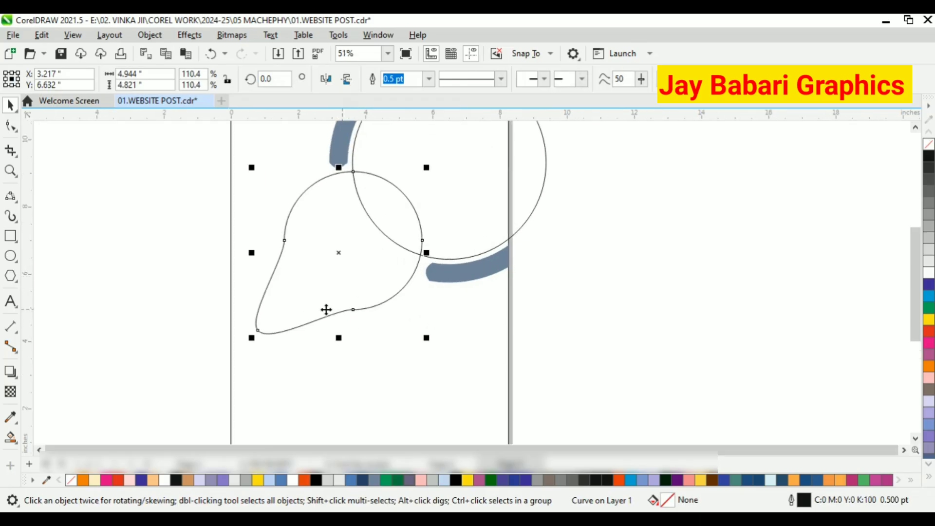
Delete the node on the teardrop's lower edge.
click(11, 128)
scroll(288, 244, up, 1)
drag(387, 332, 376, 325)
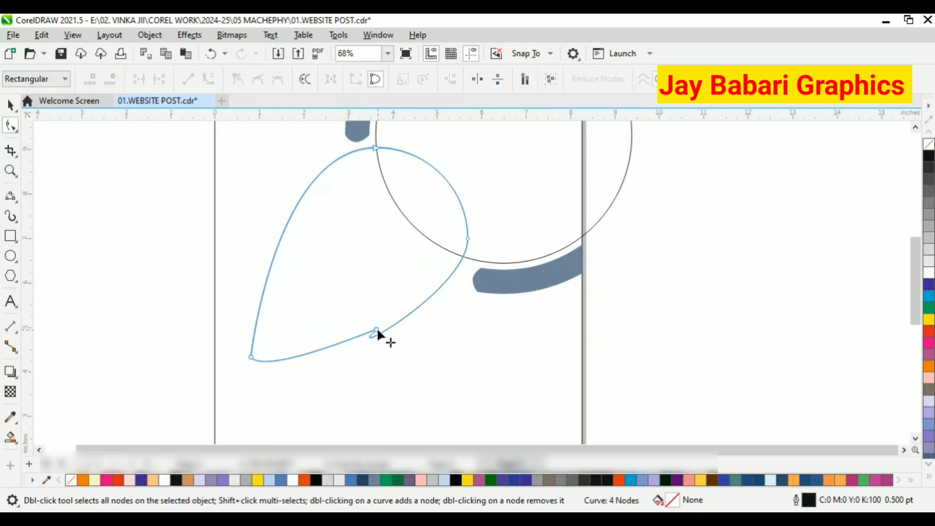
key(Delete)
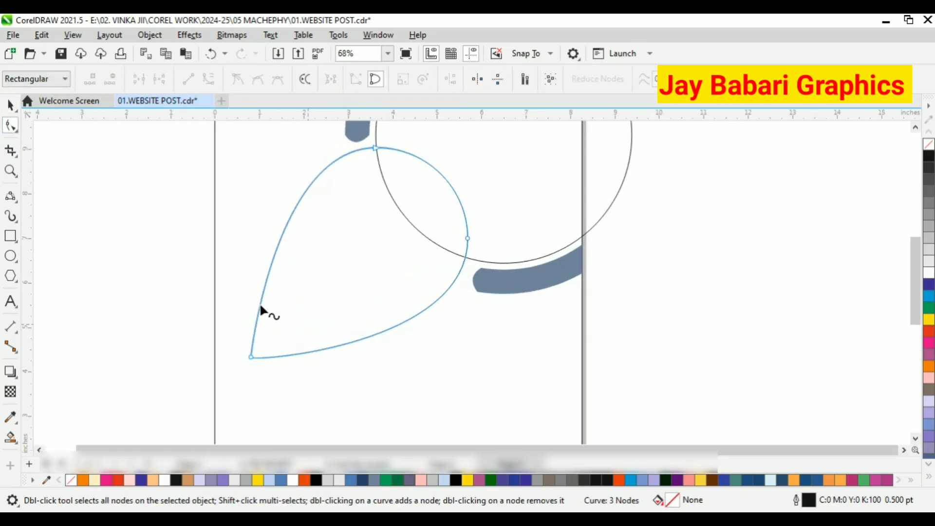
Move the teardrop's pointed node onto the page's left edge.
click(11, 105)
click(11, 128)
drag(251, 357, 217, 368)
scroll(223, 371, up, 2)
click(11, 105)
scroll(197, 283, down, 4)
click(283, 246)
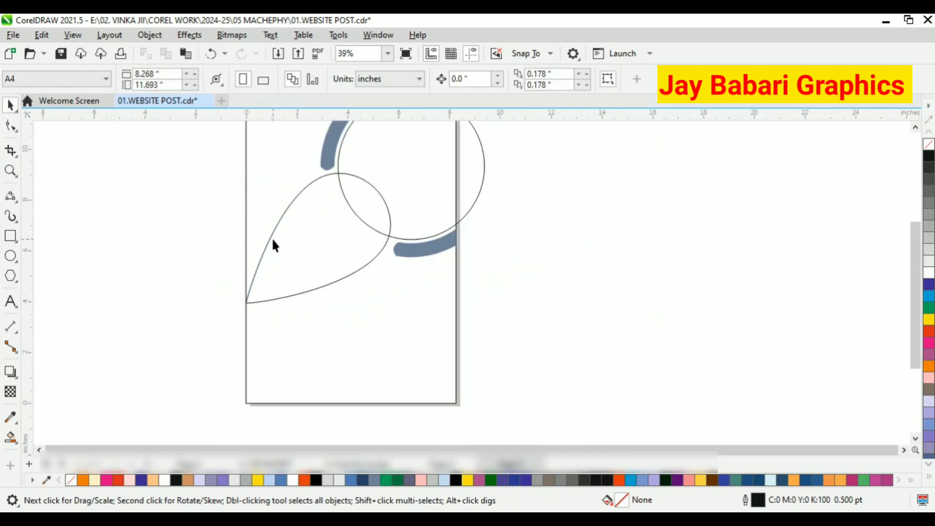
Add a node on the teardrop's left edge and pull it outward to round the side.
click(271, 238)
click(10, 197)
click(11, 127)
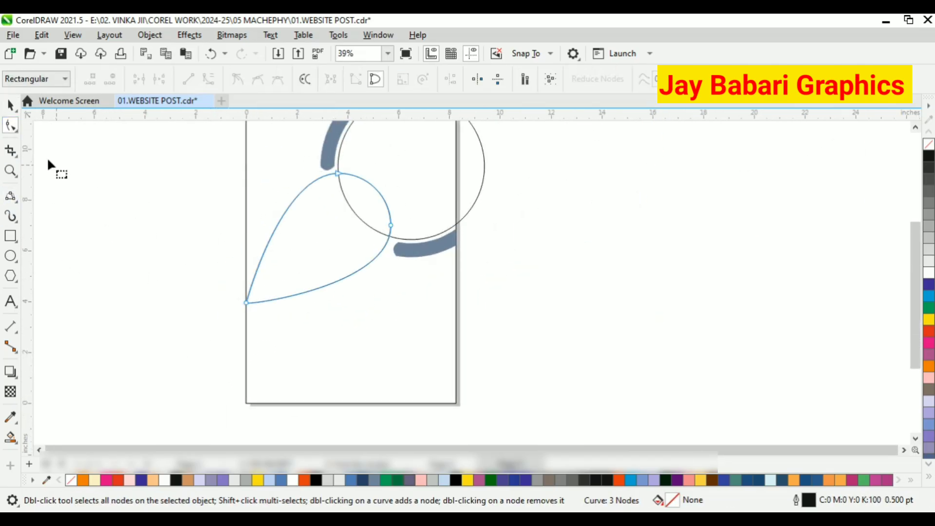
double_click(273, 226)
drag(274, 226, 255, 221)
click(245, 298)
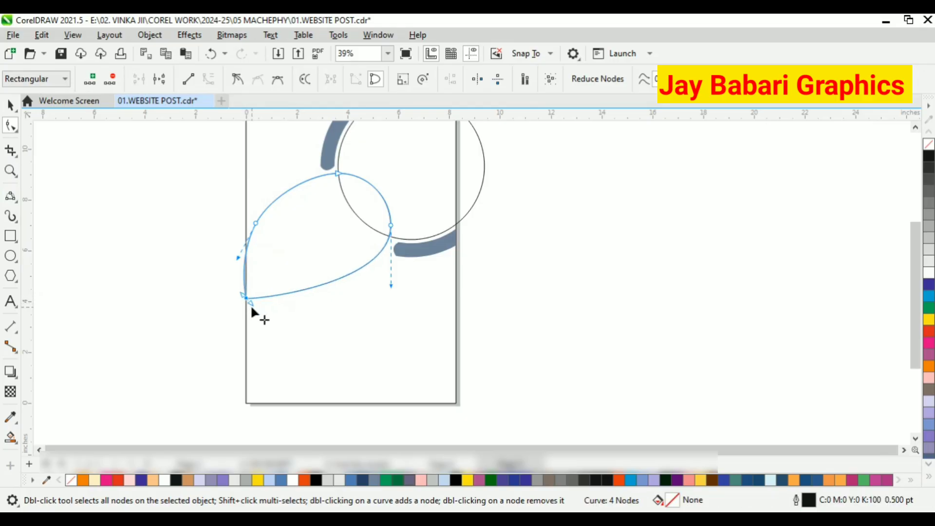
scroll(252, 308, up, 3)
mouse_move(238, 286)
mouse_down()
mouse_move(237, 297)
mouse_move(244, 288)
mouse_up()
scroll(280, 323, down, 2)
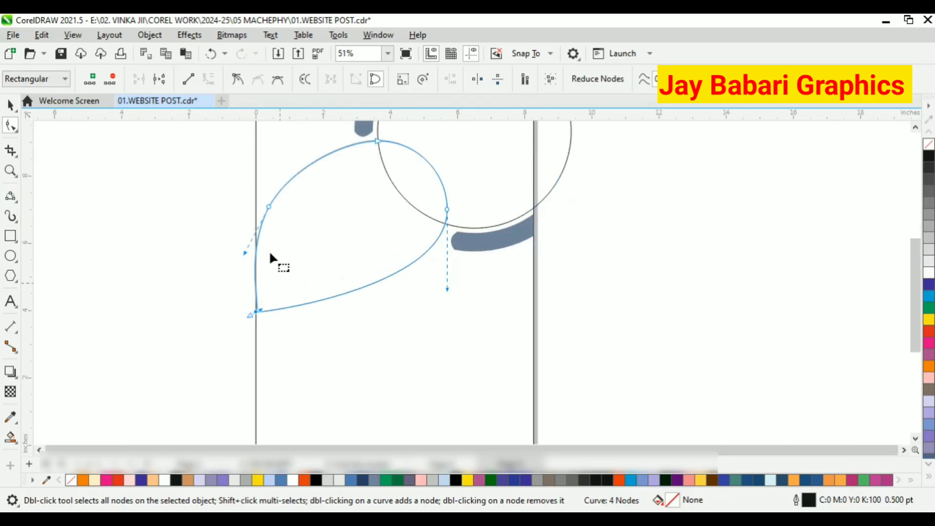
drag(267, 206, 256, 204)
drag(232, 251, 255, 269)
key(ctrl+z)
key(ctrl+z)
key(ctrl+z)
key(ctrl+z)
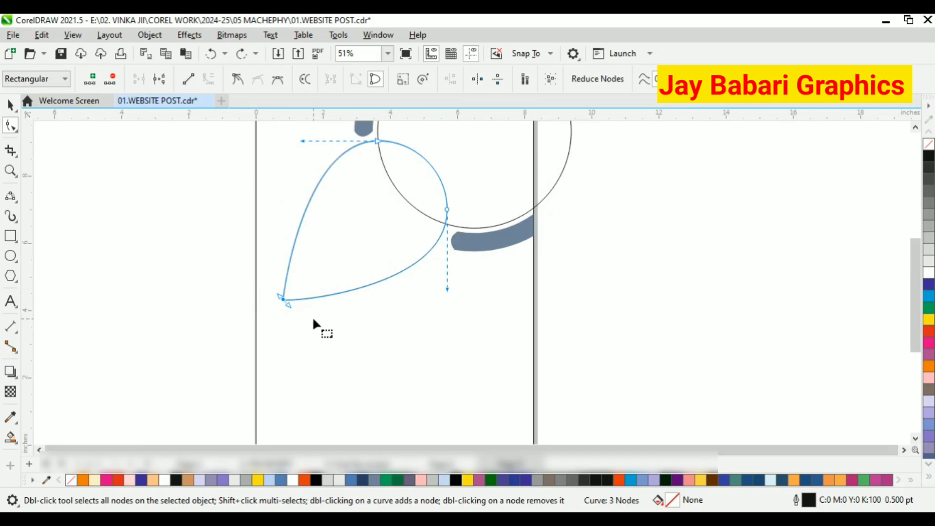
key(ctrl+z)
Paste a copy of the teardrop and shrink it slightly inside the original outline.
key(space)
scroll(315, 322, up, 1)
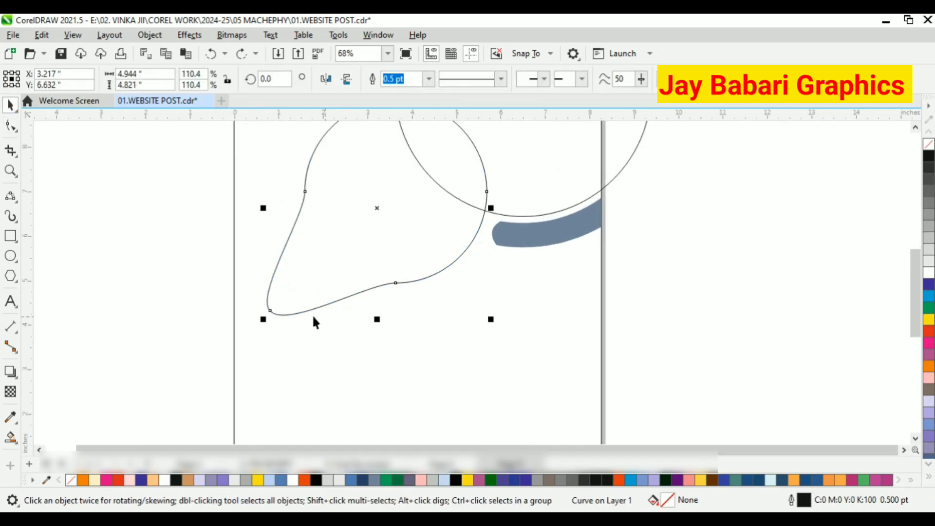
scroll(315, 322, down, 1)
right_click(639, 192)
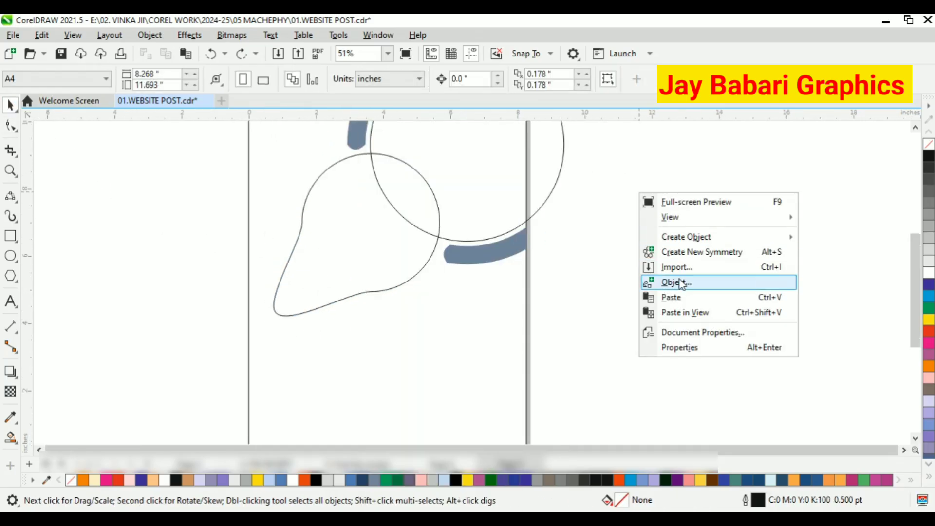
click(653, 280)
drag(444, 320, 443, 317)
click(363, 200)
Import the HD-wallpaper-jodhpur-rajasthan-india image and place it beside the page at about 6.0 by 7.1 inches.
scroll(360, 224, down, 1)
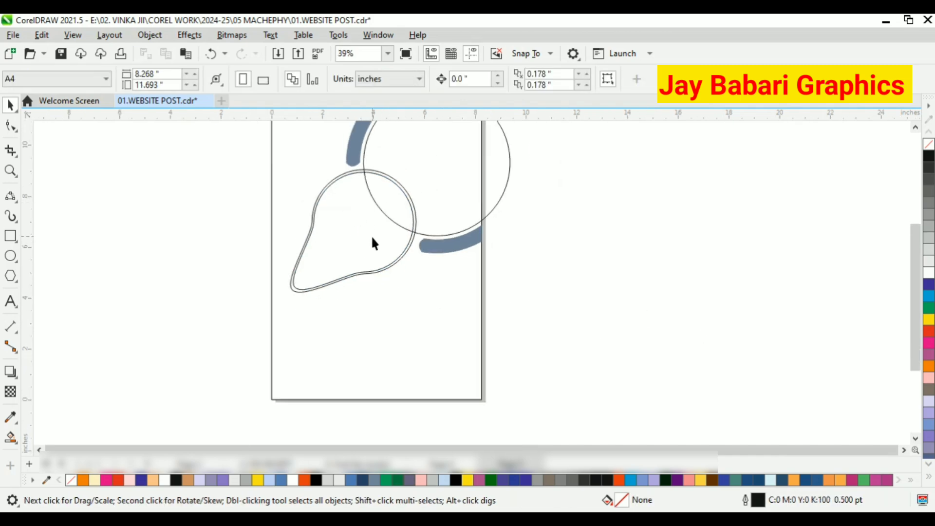
scroll(344, 236, down, 1)
scroll(658, 346, down, 1)
scroll(556, 228, up, 2)
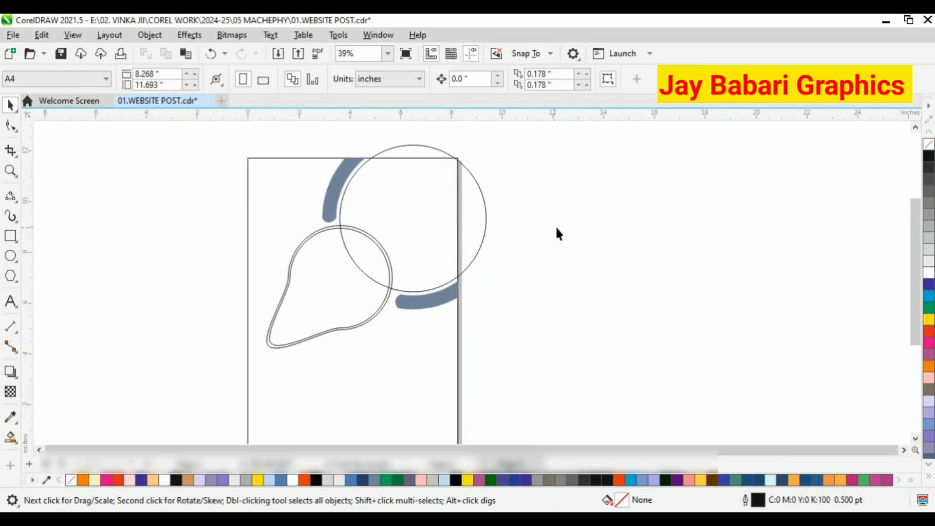
click(12, 35)
click(51, 261)
scroll(679, 292, down, 10)
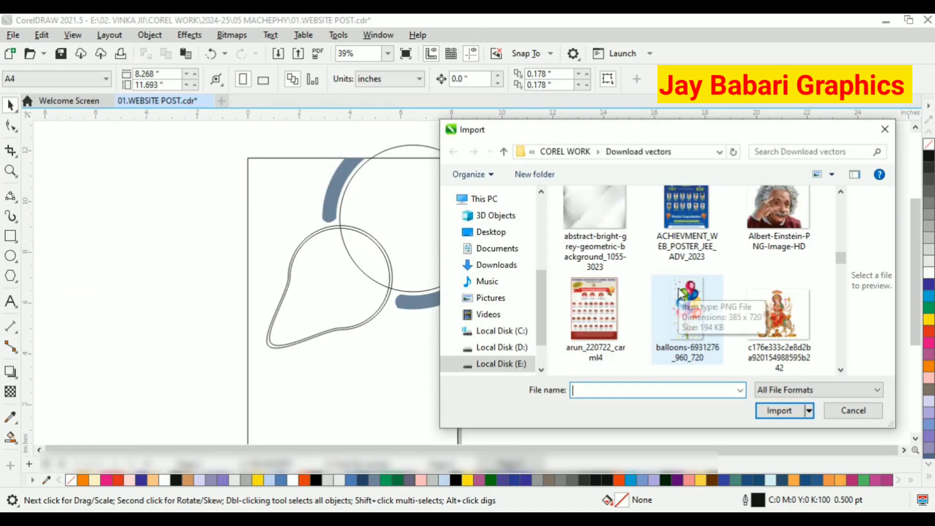
scroll(679, 293, down, 6)
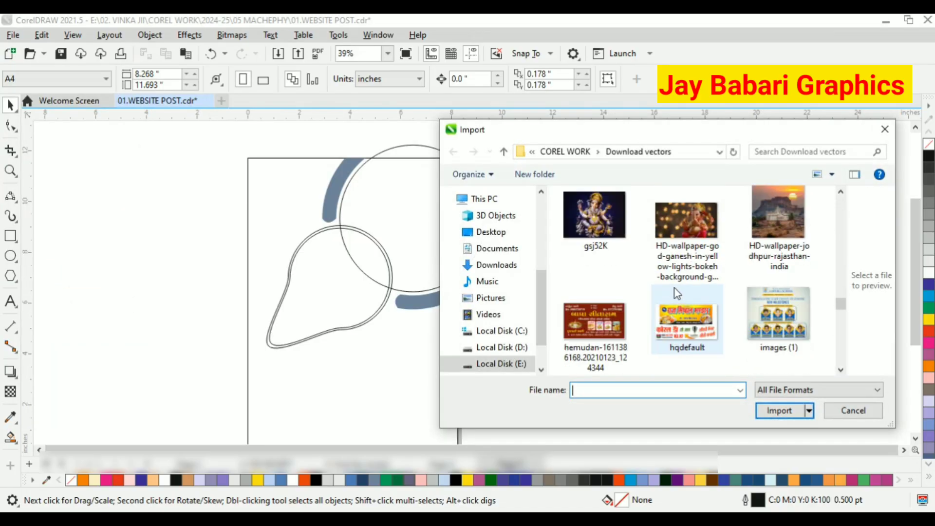
click(774, 226)
click(779, 411)
drag(538, 141, 719, 334)
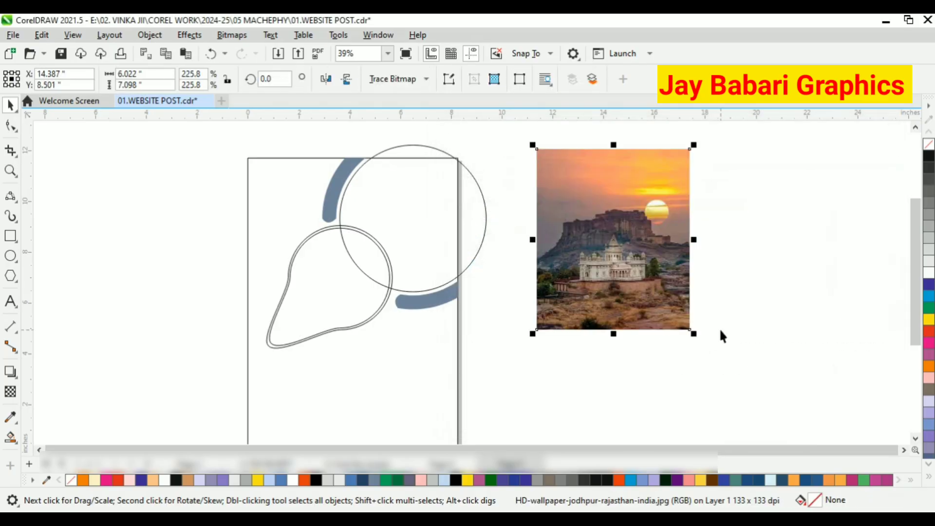
scroll(720, 334, up, 1)
scroll(633, 284, down, 3)
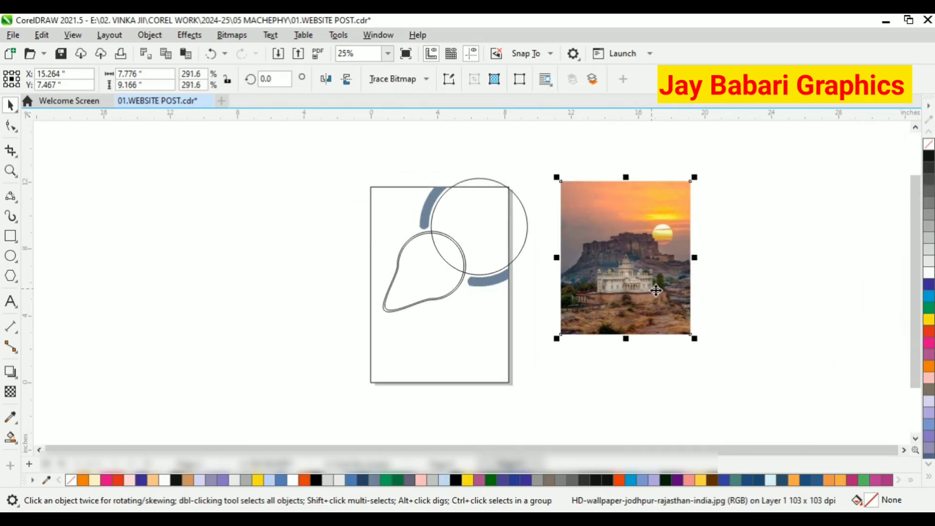
right_click(643, 219)
click(689, 303)
click(480, 221)
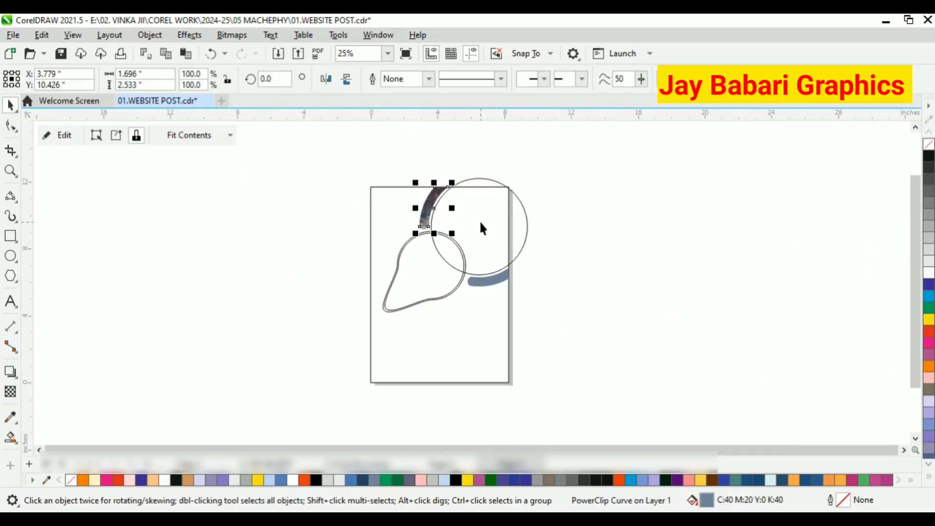
key(ctrl+z)
PowerClip the image inside the large circle and remove the circle's outline.
right_click(626, 233)
click(682, 303)
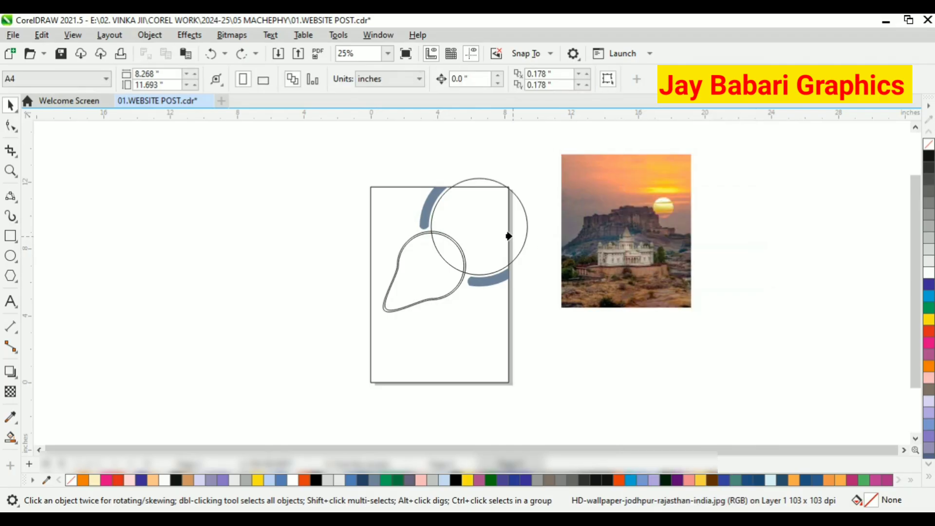
click(506, 236)
click(193, 219)
click(492, 229)
right_click(928, 144)
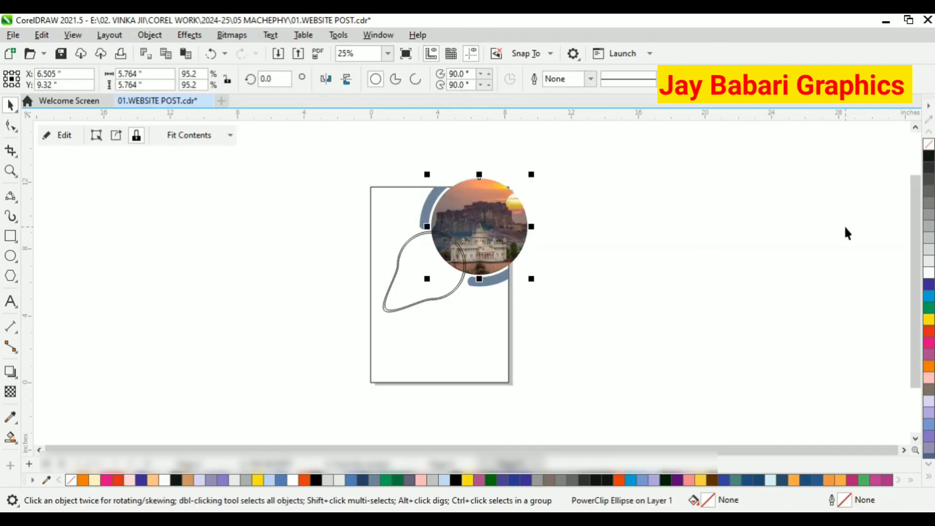
Edit the circle's PowerClip contents, scaling the image down to about 5.8 inches wide and moving it up.
click(842, 232)
click(510, 241)
click(49, 139)
click(491, 237)
scroll(490, 237, up, 1)
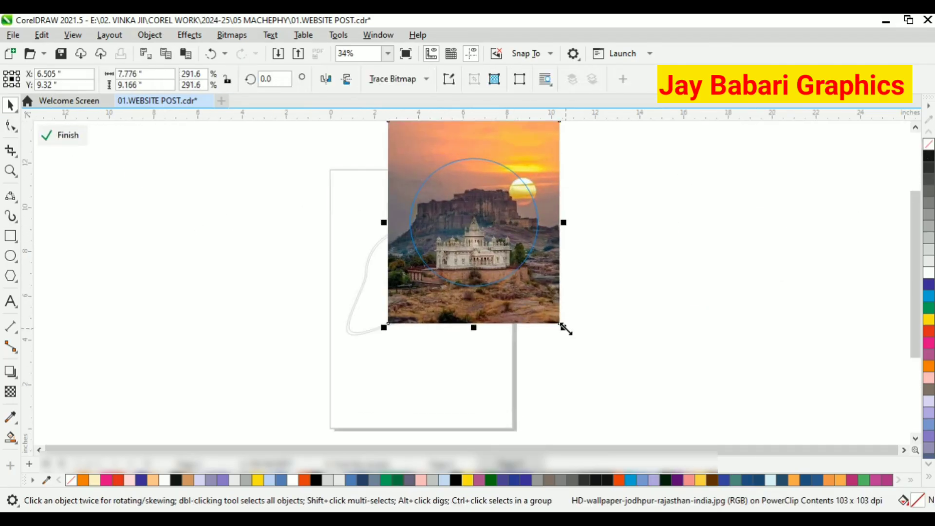
drag(565, 329, 544, 304)
drag(509, 269, 508, 259)
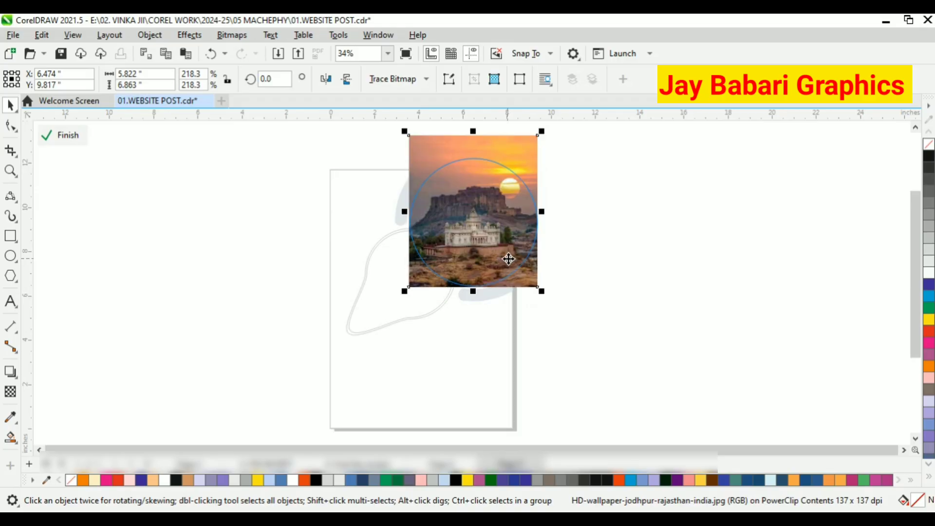
click(53, 136)
Edit the PowerClip again and shift the image slightly left inside the circle.
scroll(472, 250, up, 1)
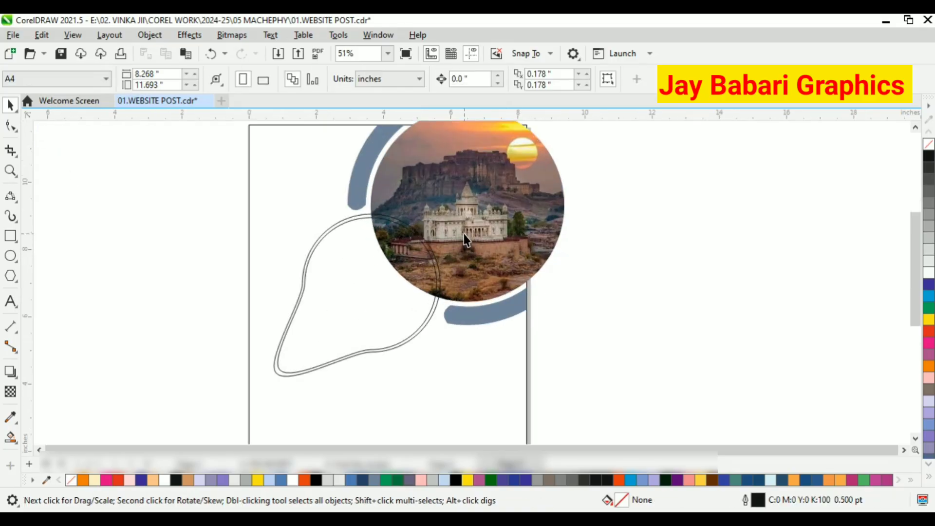
click(470, 227)
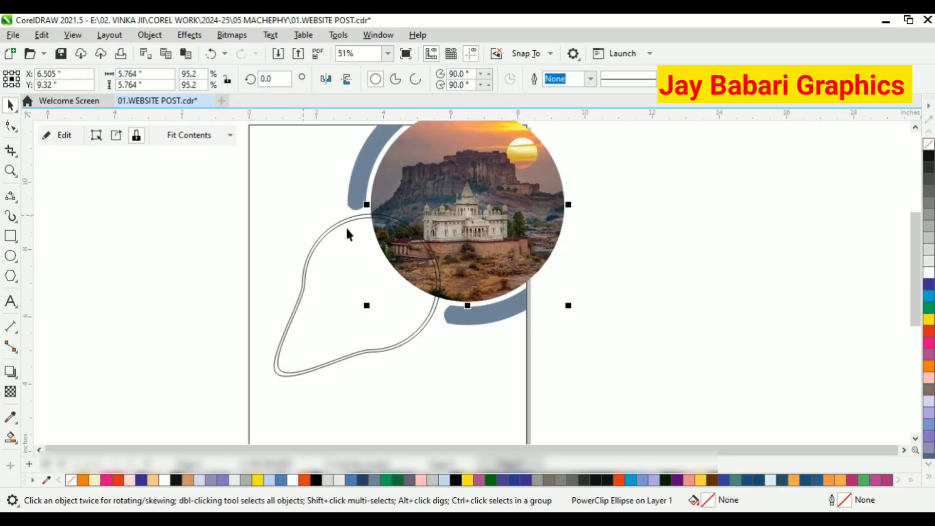
click(64, 134)
drag(522, 240, 504, 241)
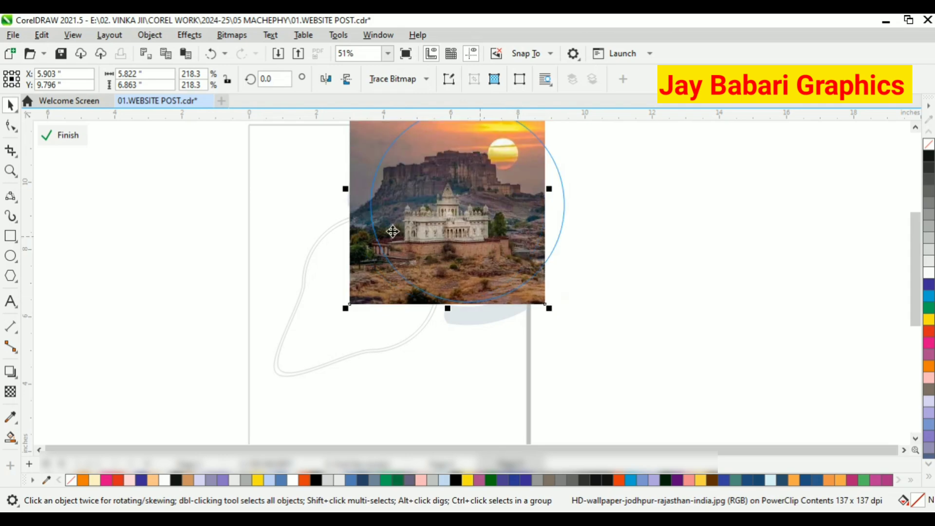
click(53, 136)
Sample the orange sunset color from the image and fill the inner teardrop with it.
scroll(388, 239, down, 1)
click(481, 209)
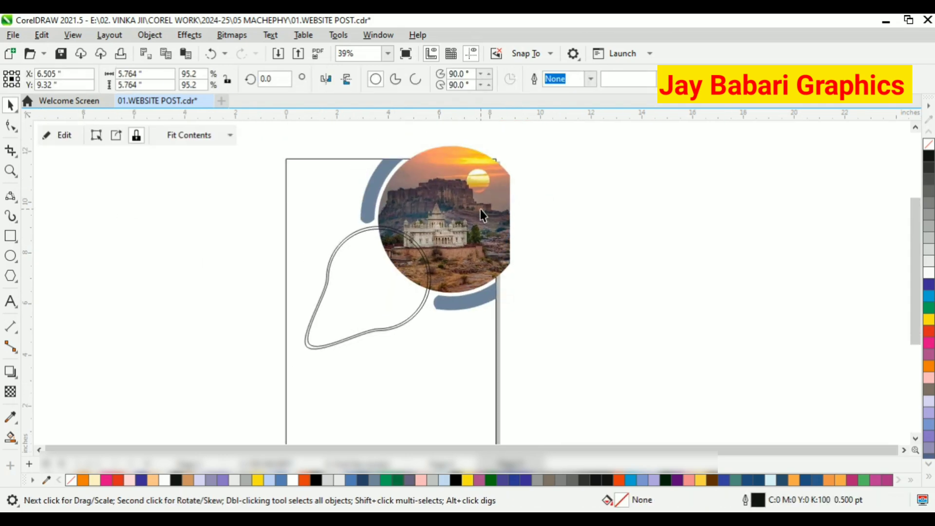
click(314, 227)
click(10, 416)
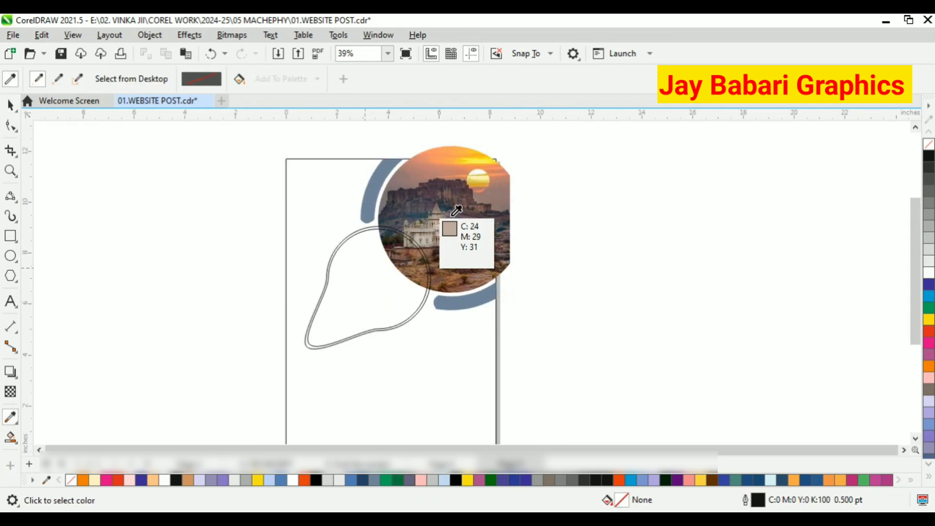
click(430, 150)
click(372, 284)
scroll(382, 228, up, 3)
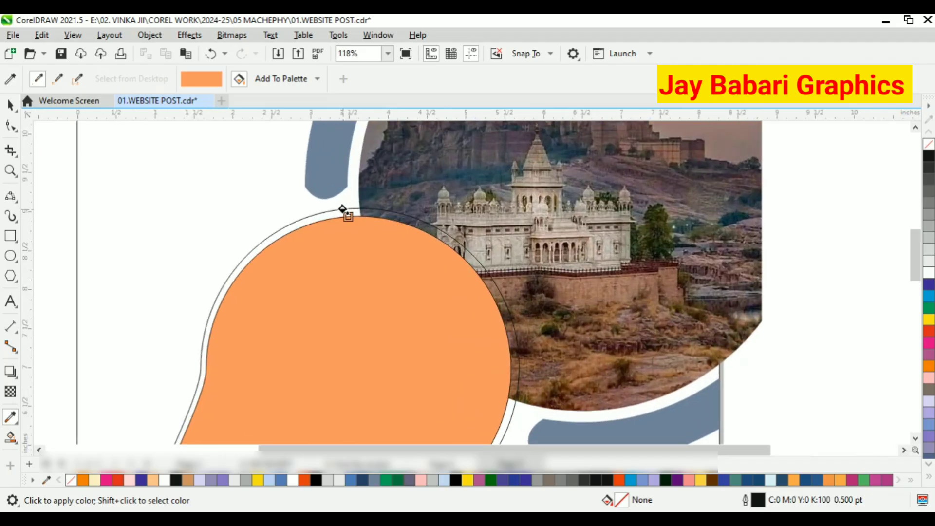
key(space)
click(350, 205)
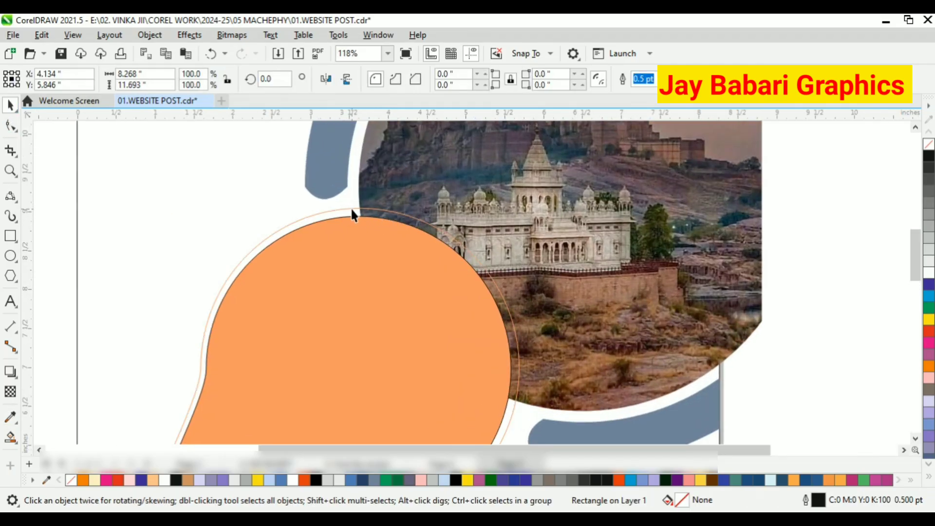
right_click(928, 283)
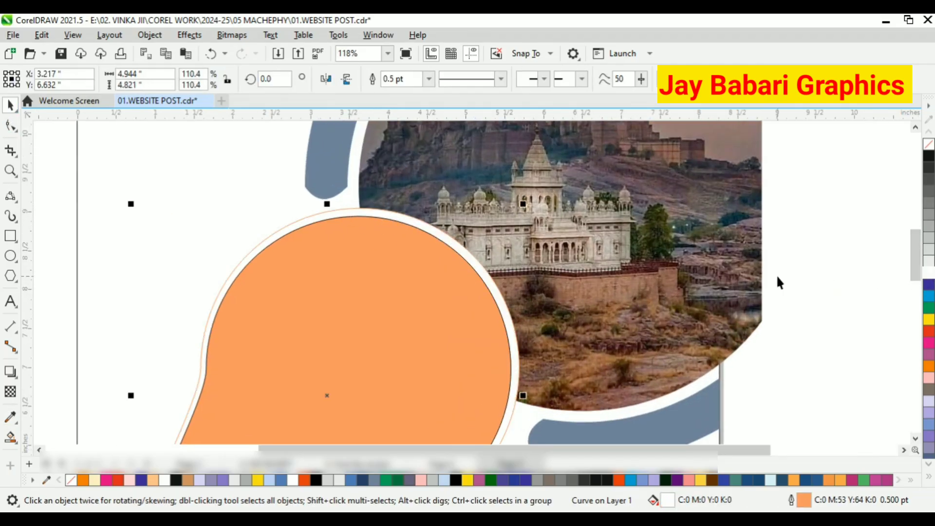
key(ctrl+z)
right_click(927, 156)
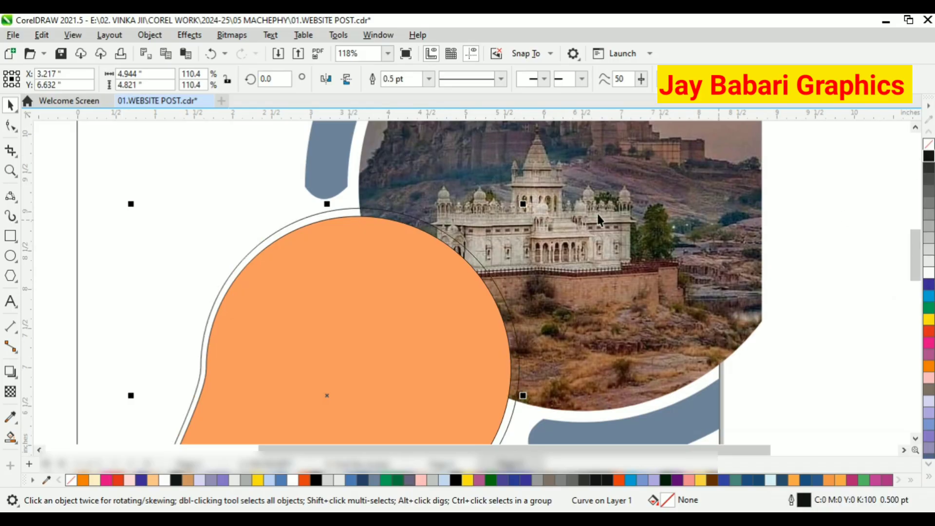
Apply a fountain transparency to the orange teardrop and adjust its gradient direction.
scroll(597, 214, down, 2)
click(10, 391)
drag(382, 374, 553, 135)
drag(386, 360, 327, 415)
drag(430, 273, 492, 211)
key(ctrl+z)
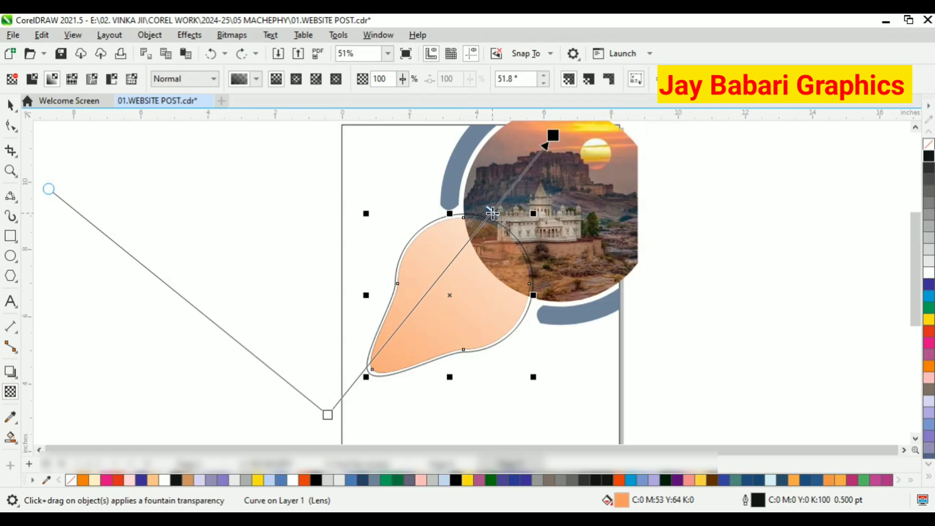
scroll(359, 235, down, 1)
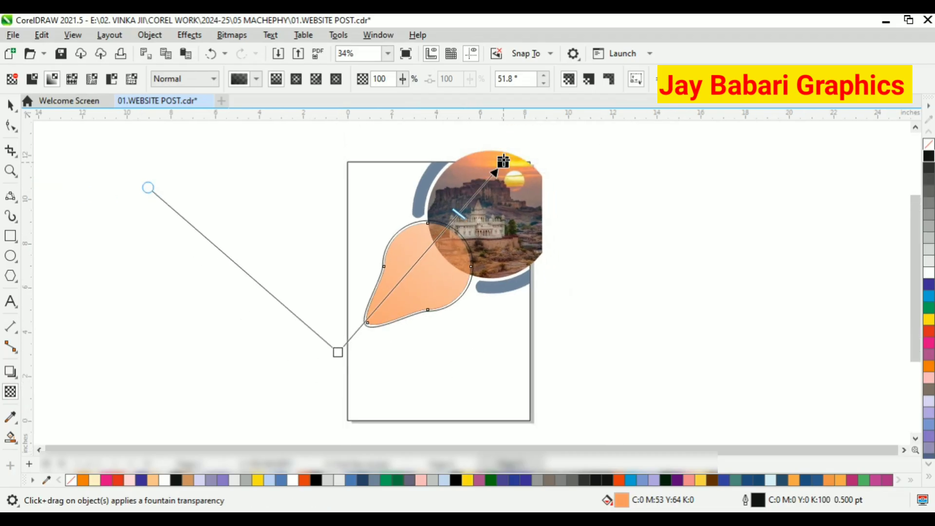
drag(338, 352, 292, 401)
Select and delete the outer teardrop outline.
click(9, 104)
click(273, 163)
scroll(458, 215, up, 1)
scroll(458, 215, up, 2)
drag(434, 239, 255, 216)
key(Delete)
Widen the orange teardrop to about 4.9 inches.
click(428, 296)
scroll(428, 296, up, 1)
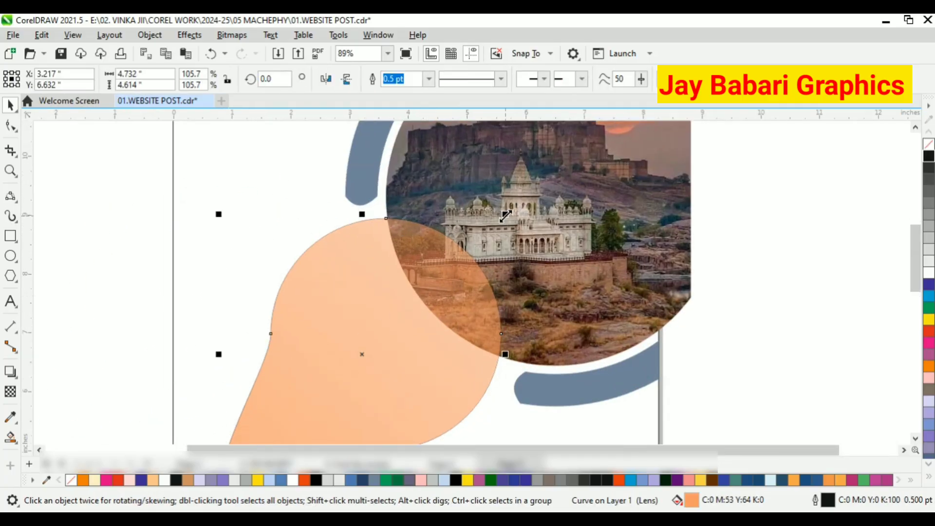
drag(505, 214, 534, 214)
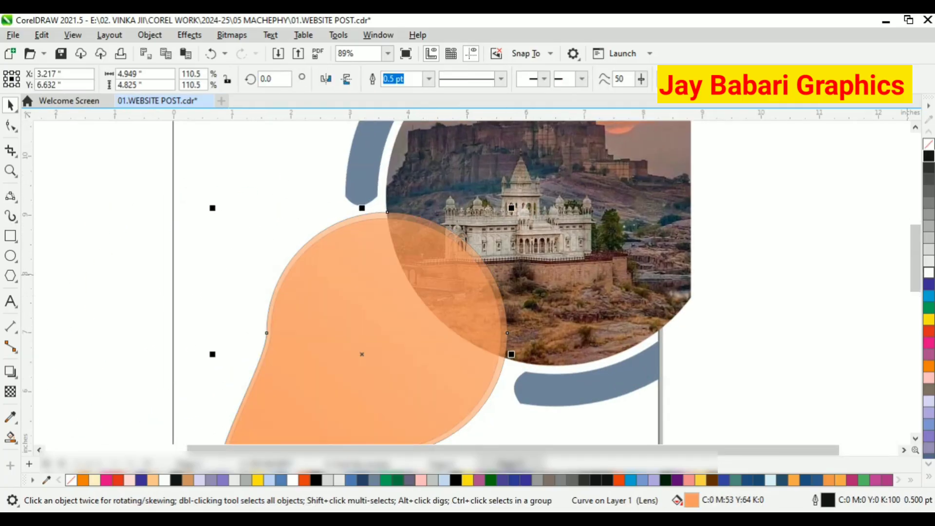
click(868, 290)
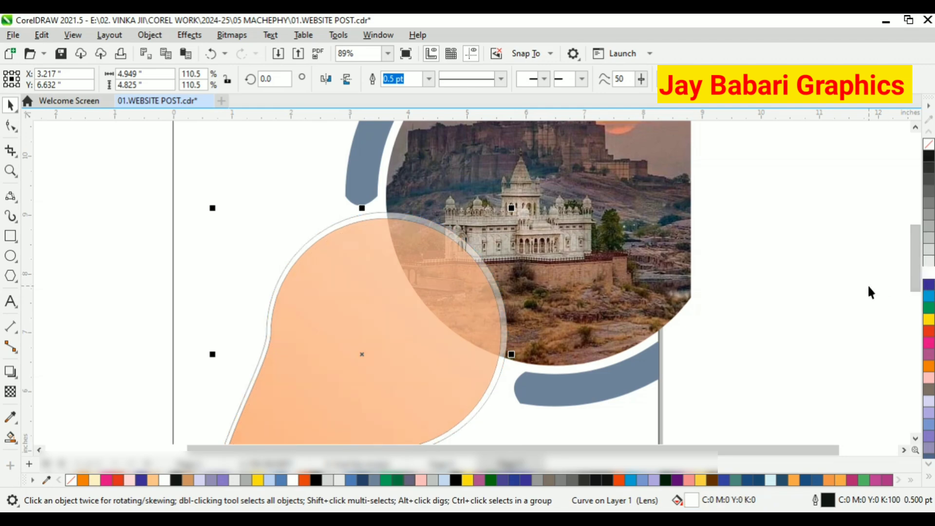
Copy the orange translucent fill attributes onto the enlarged teardrop with the Attributes Eyedropper.
scroll(448, 258, down, 3)
click(14, 418)
click(59, 432)
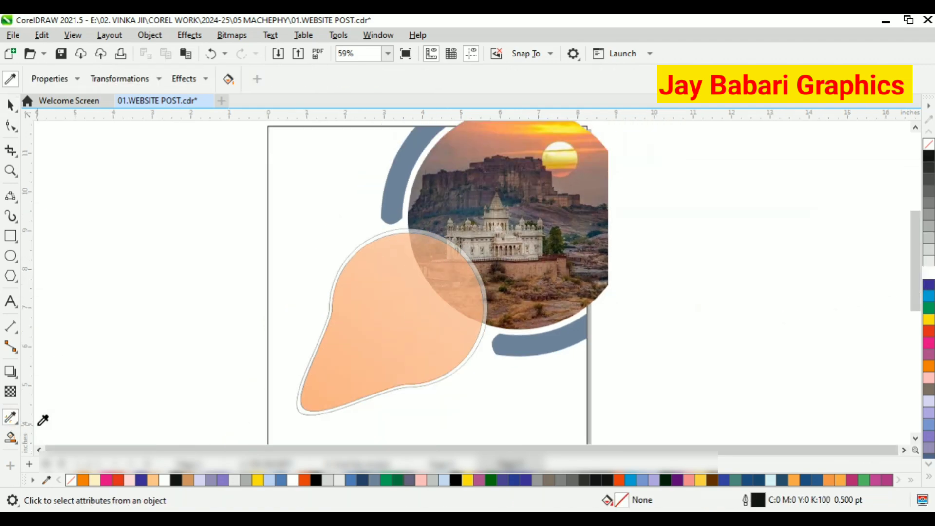
click(392, 216)
scroll(392, 214, up, 5)
click(400, 241)
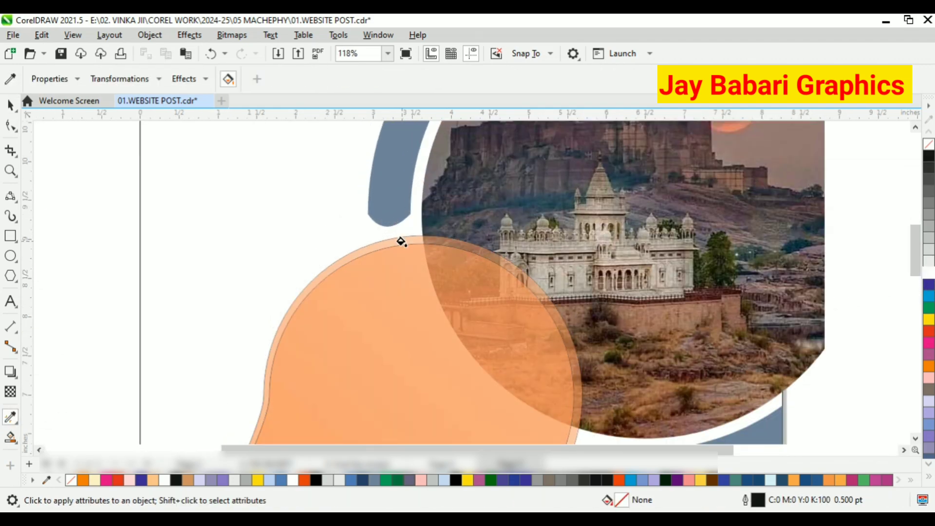
Select both teardrop shapes and remove their outlines.
click(11, 105)
scroll(372, 174, down, 5)
drag(274, 248, 501, 390)
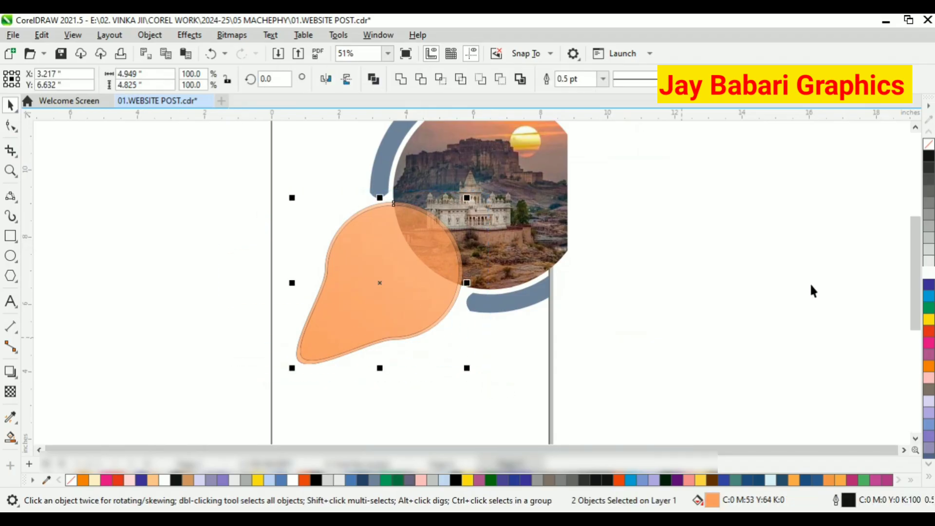
right_click(928, 144)
click(769, 195)
Sample a brown tone from the image and apply it as the teardrop's fill.
scroll(416, 220, up, 4)
scroll(375, 218, down, 3)
scroll(376, 221, down, 3)
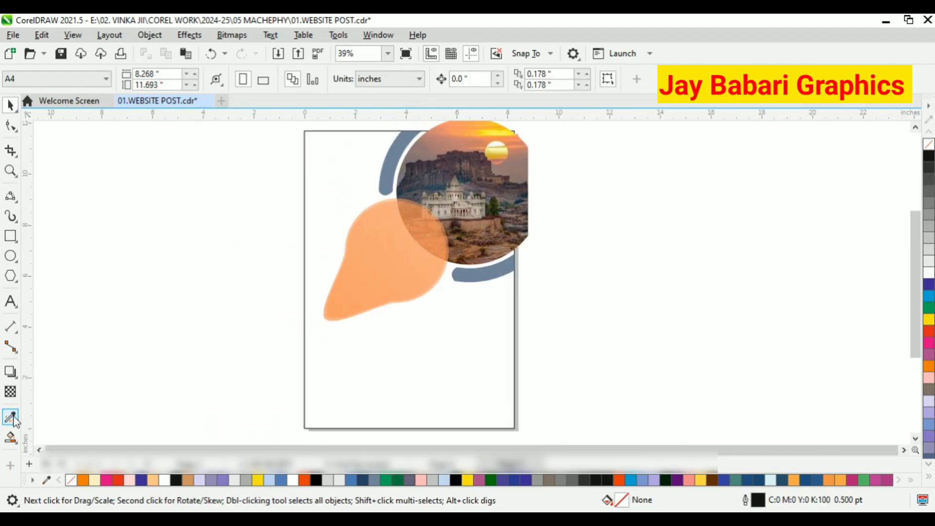
click(14, 420)
click(73, 415)
click(412, 225)
scroll(417, 193, up, 1)
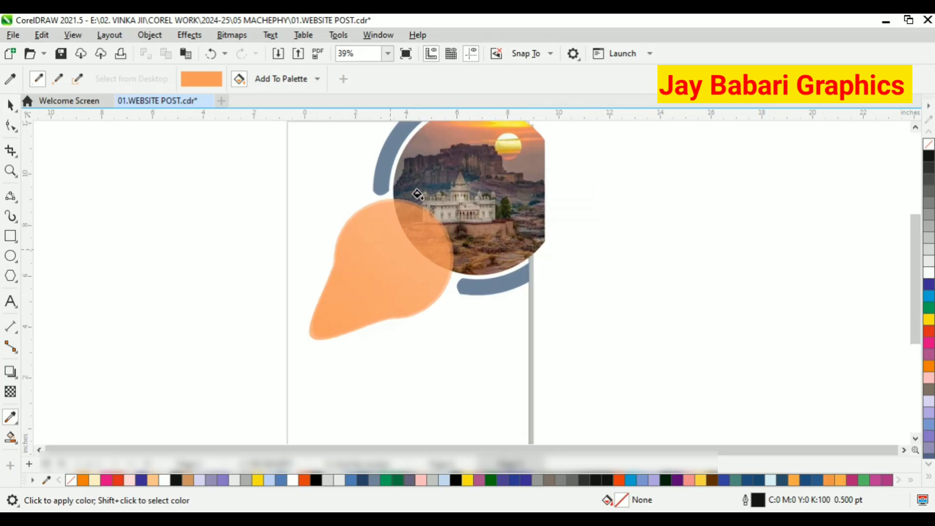
scroll(418, 194, down, 1)
shift+click(413, 254)
click(386, 288)
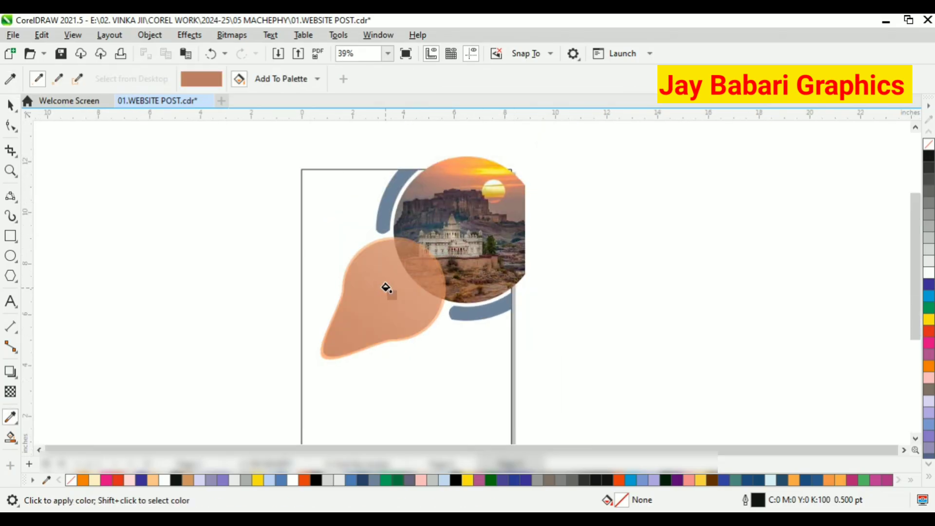
Sample lighter tones from the photo and apply an orange one as the teardrop's fill.
shift+click(489, 165)
click(402, 288)
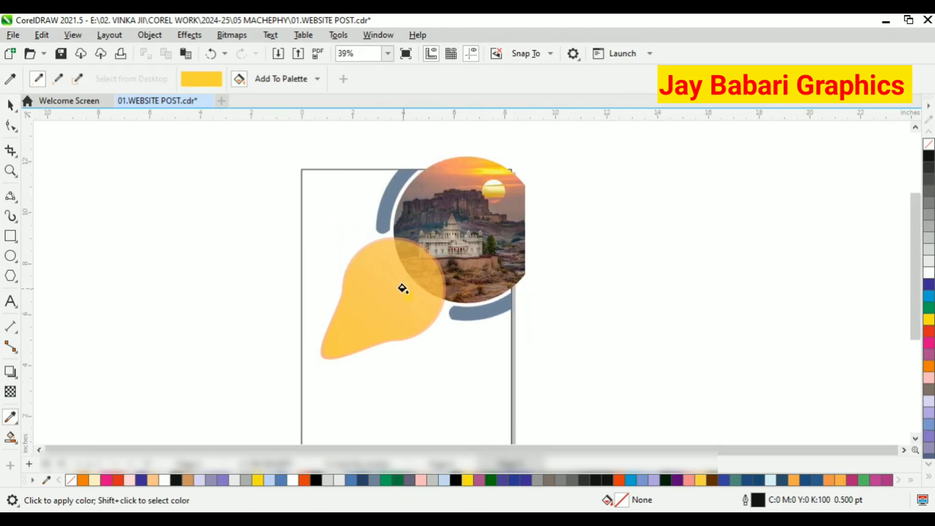
scroll(410, 325, down, 1)
scroll(443, 209, up, 3)
key(space)
key(space)
click(430, 200)
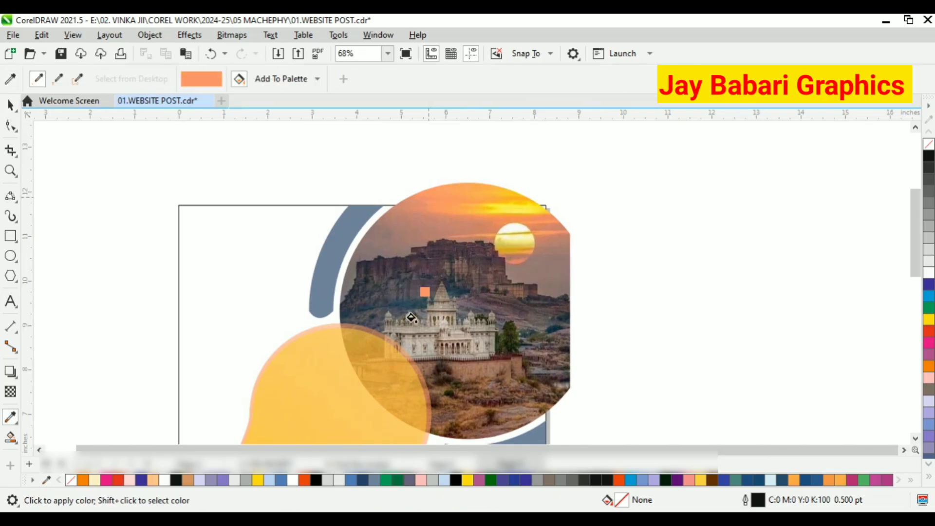
click(352, 367)
scroll(301, 223, down, 1)
click(10, 104)
scroll(426, 244, down, 2)
right_click(341, 209)
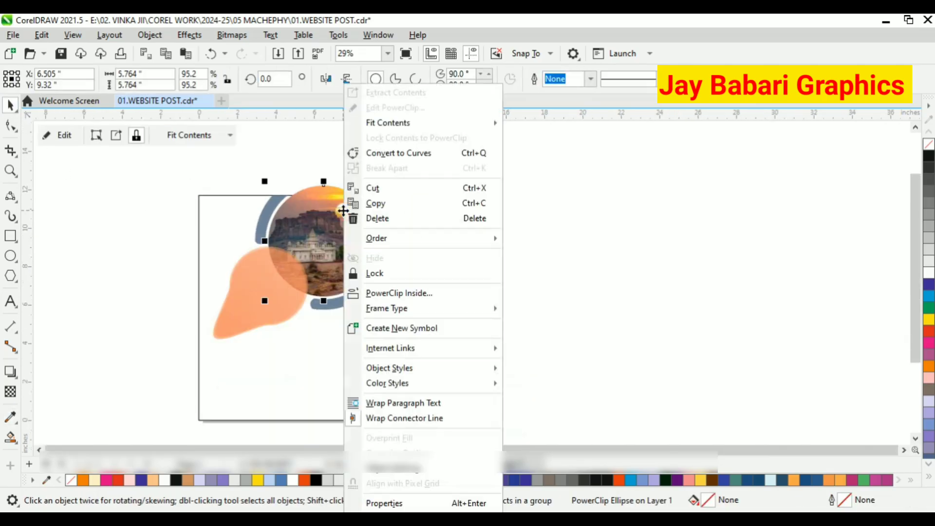
click(419, 293)
click(352, 358)
click(514, 311)
right_click(338, 234)
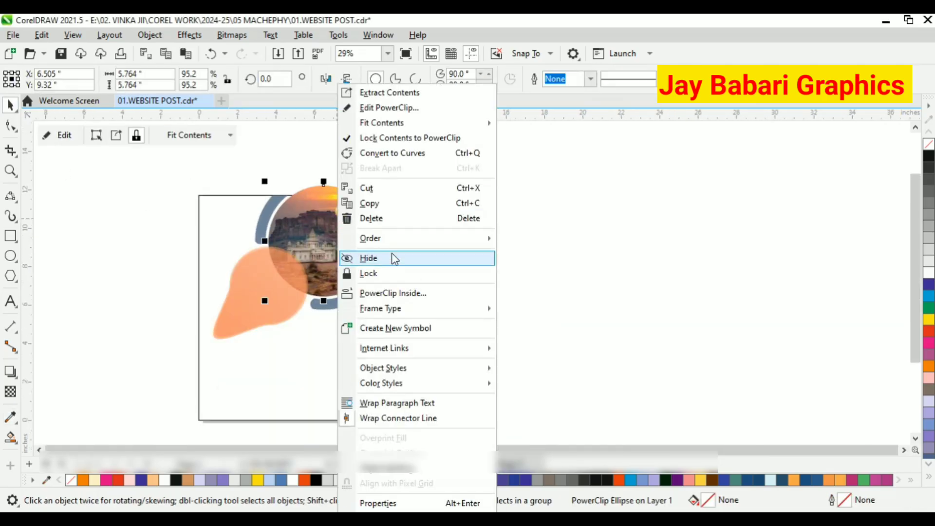
click(392, 293)
click(358, 330)
click(397, 312)
scroll(296, 256, up, 1)
scroll(404, 200, down, 1)
scroll(271, 281, up, 1)
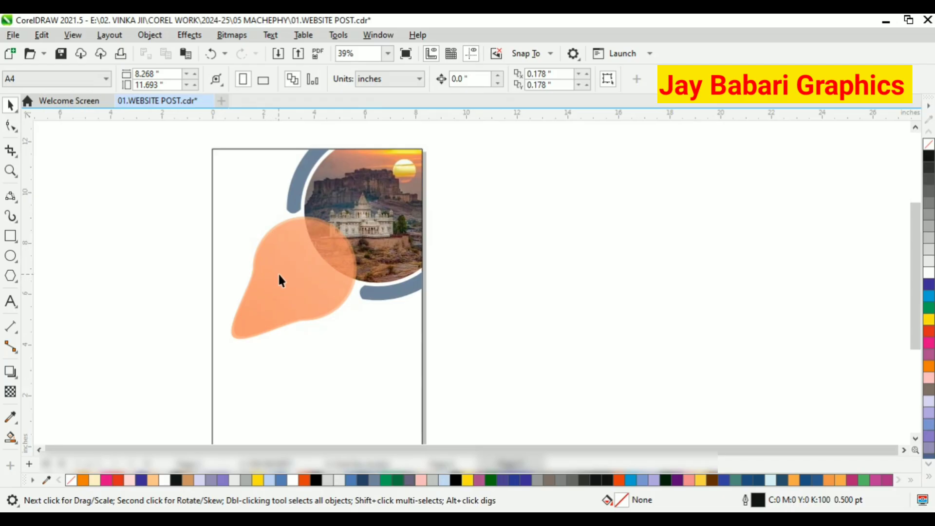
Select both teardrop shapes and group them.
click(279, 274)
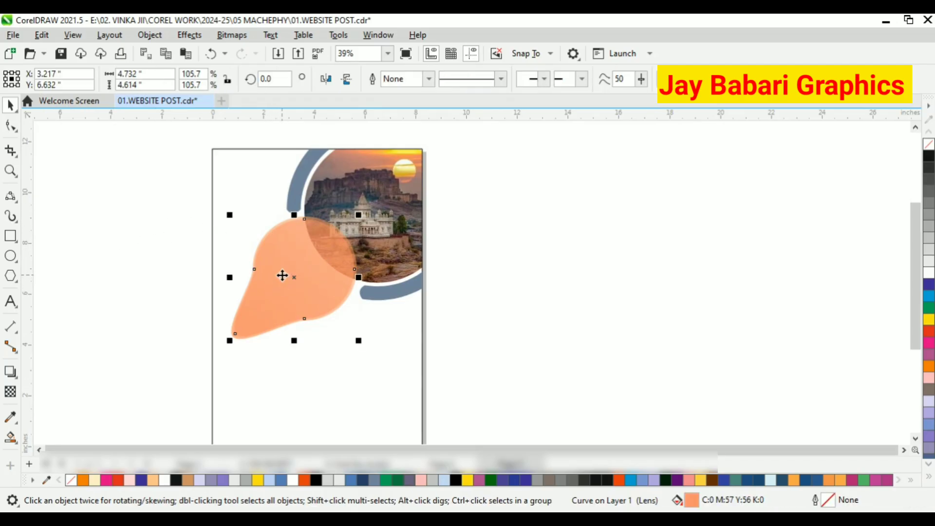
click(165, 202)
drag(165, 202, 369, 358)
right_click(324, 263)
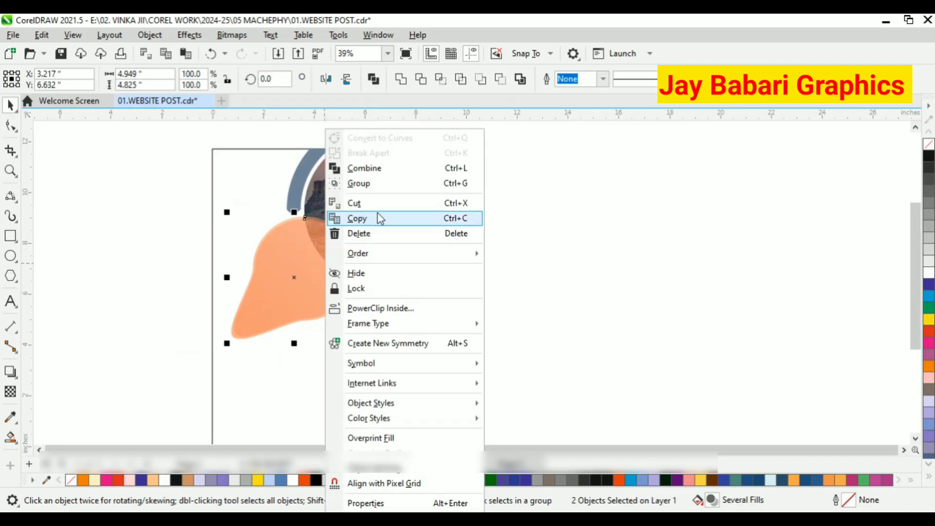
click(359, 183)
Rotate a copy of the teardrop group about 270° and shrink it to about 2.3 inches near the page's upper left.
right_click(329, 261)
right_click(522, 199)
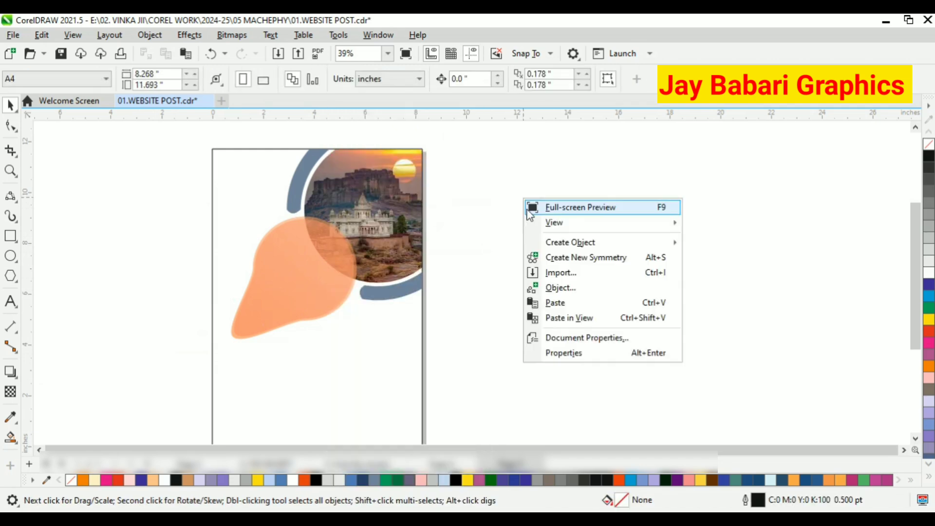
click(290, 268)
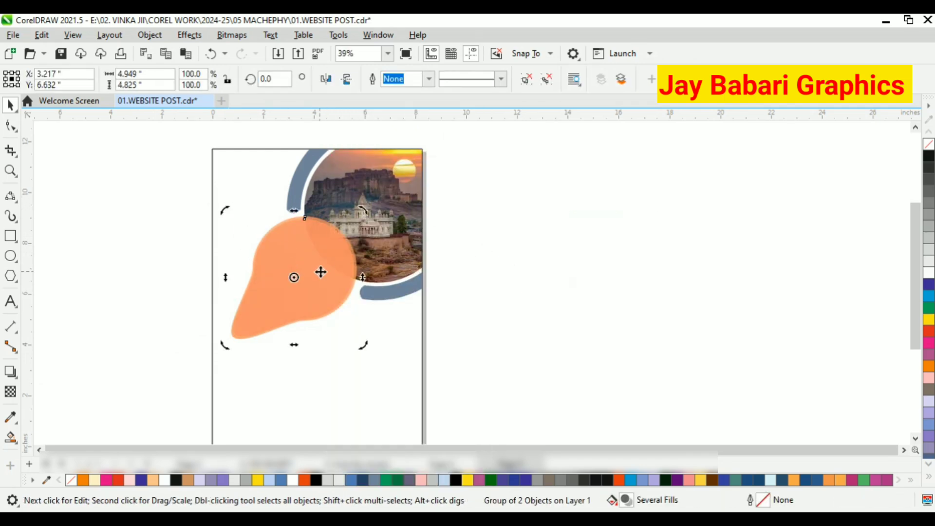
drag(227, 208, 381, 196)
click(294, 298)
drag(360, 348, 294, 275)
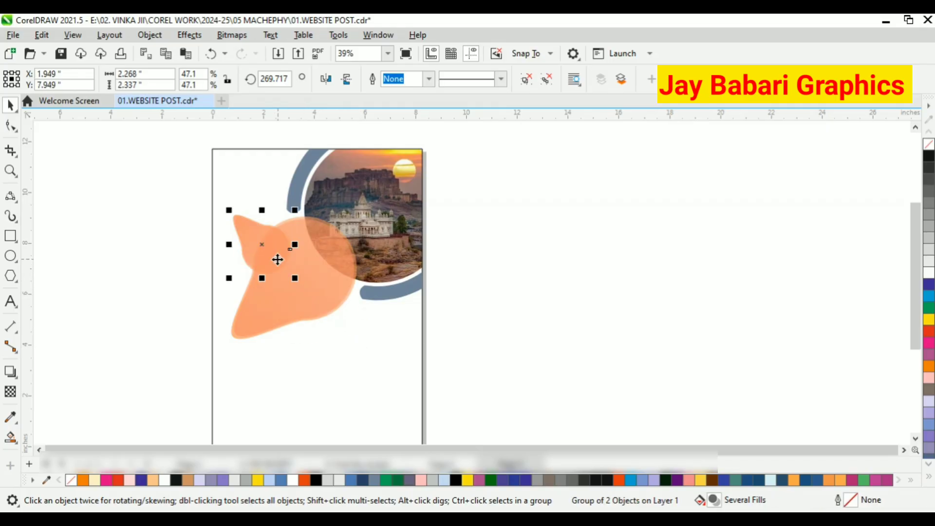
scroll(280, 255, up, 2)
drag(322, 303, 342, 325)
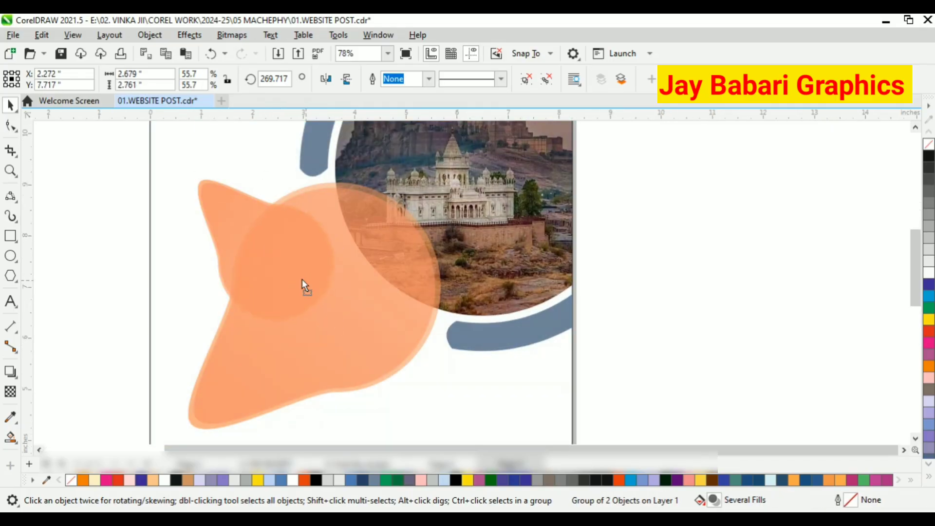
drag(302, 279, 288, 247)
drag(326, 294, 308, 275)
drag(268, 237, 288, 233)
scroll(278, 248, down, 1)
scroll(282, 245, up, 1)
scroll(299, 263, down, 1)
scroll(312, 253, up, 1)
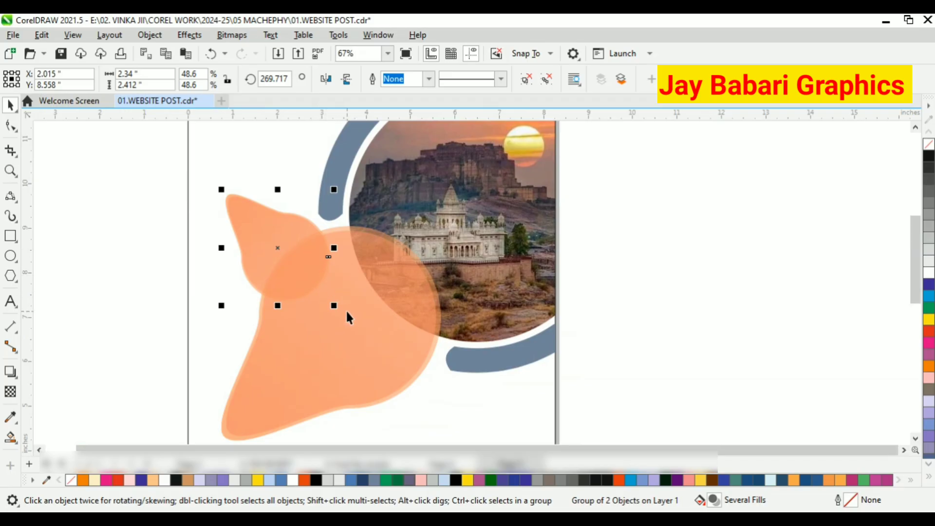
Apply a fountain transparency to one teardrop inside the small rotated group.
click(641, 313)
click(287, 259)
right_click(288, 259)
click(331, 172)
click(574, 240)
click(289, 238)
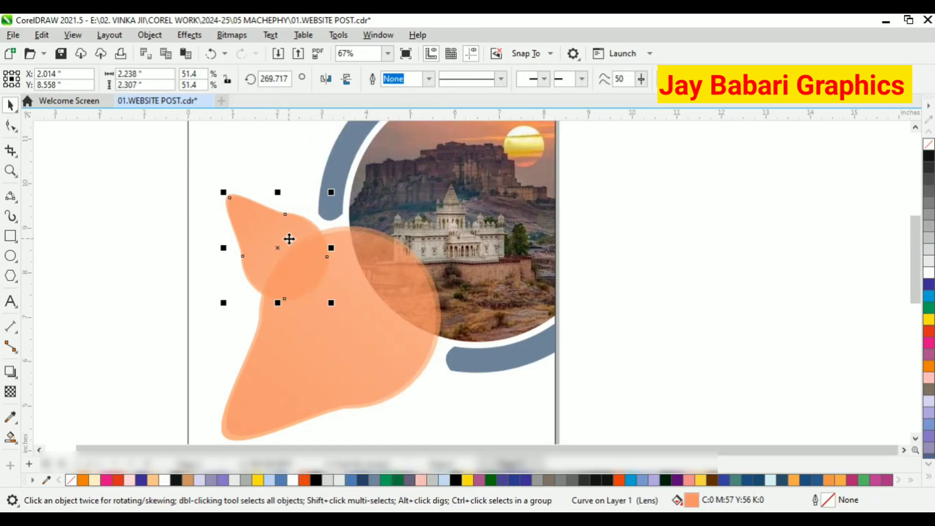
click(11, 391)
drag(153, 123, 387, 331)
scroll(367, 341, down, 2)
drag(226, 195, 264, 234)
scroll(273, 252, up, 4)
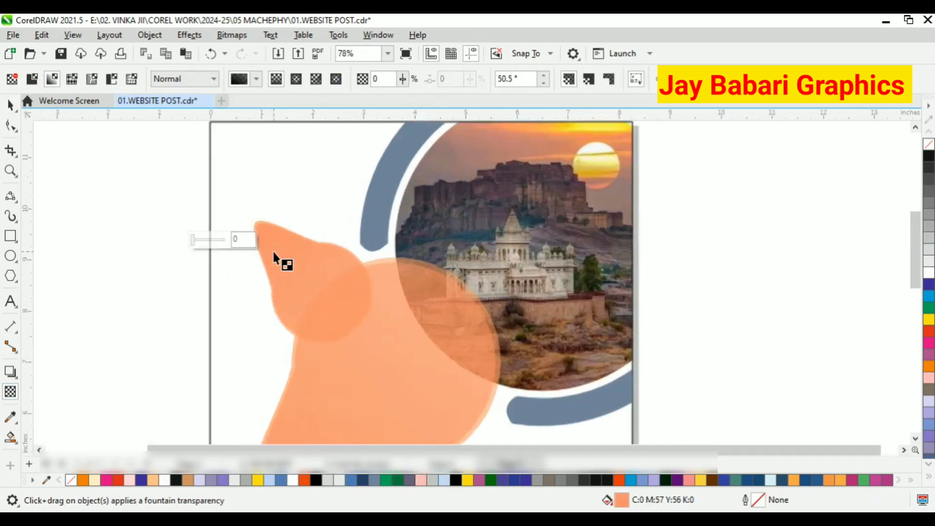
drag(463, 397, 382, 339)
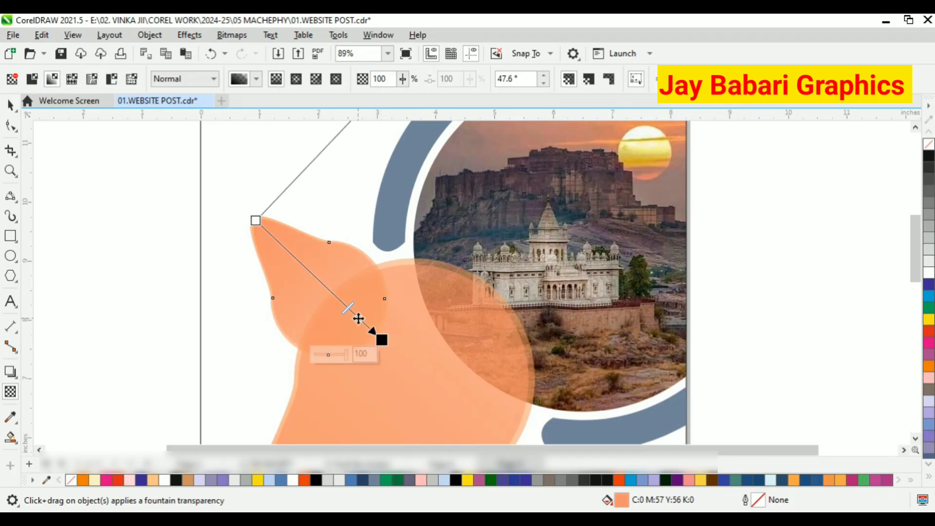
drag(269, 228, 367, 323)
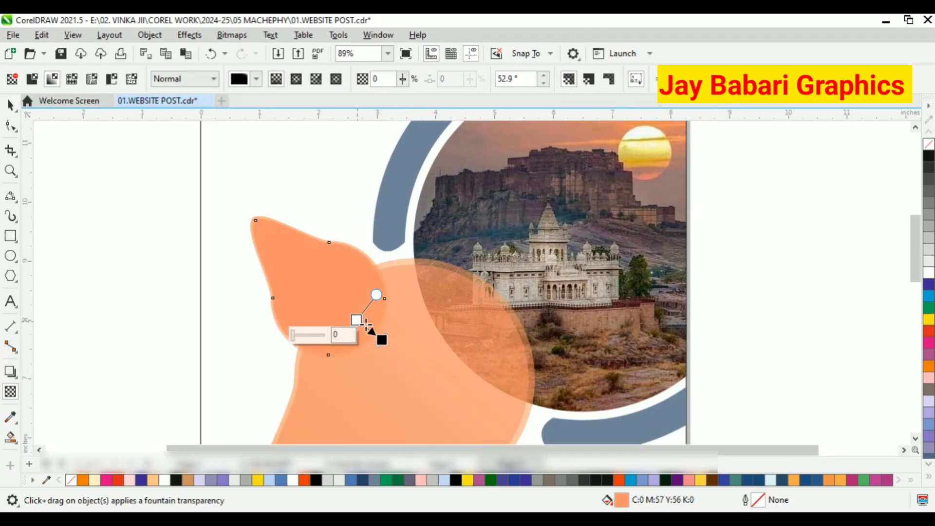
Fill the small transparent teardrop with white.
click(9, 107)
click(161, 195)
scroll(340, 286, up, 1)
click(340, 285)
click(928, 261)
click(927, 272)
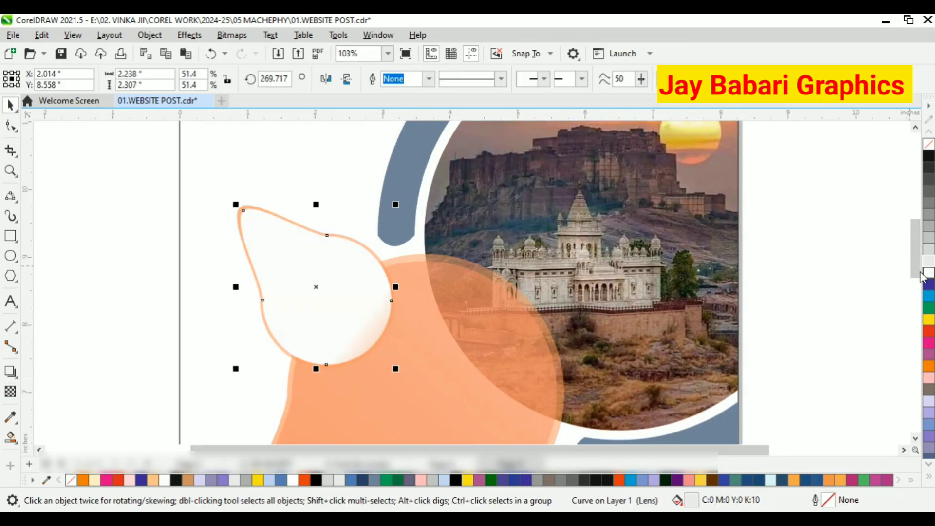
Give the small group's orange teardrop a black outline.
click(392, 252)
scroll(369, 269, up, 2)
click(356, 258)
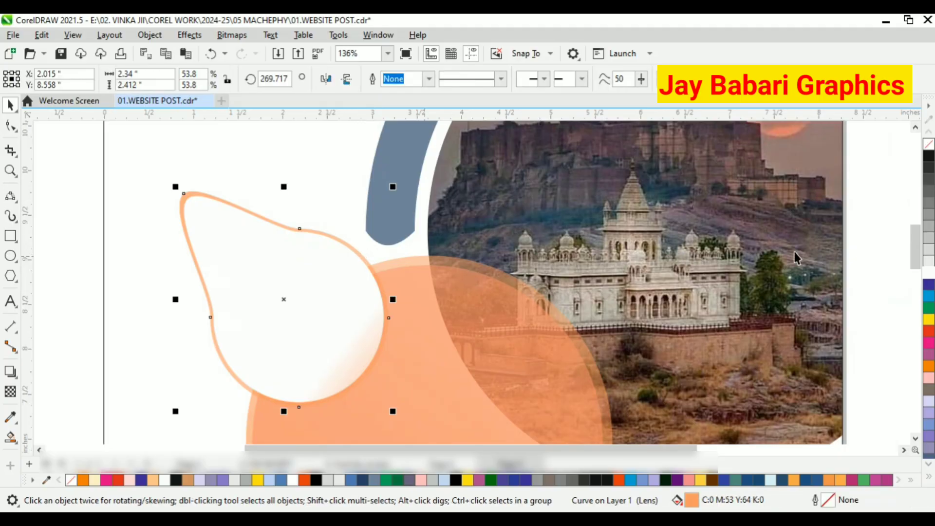
right_click(929, 156)
scroll(567, 258, down, 3)
scroll(489, 259, down, 1)
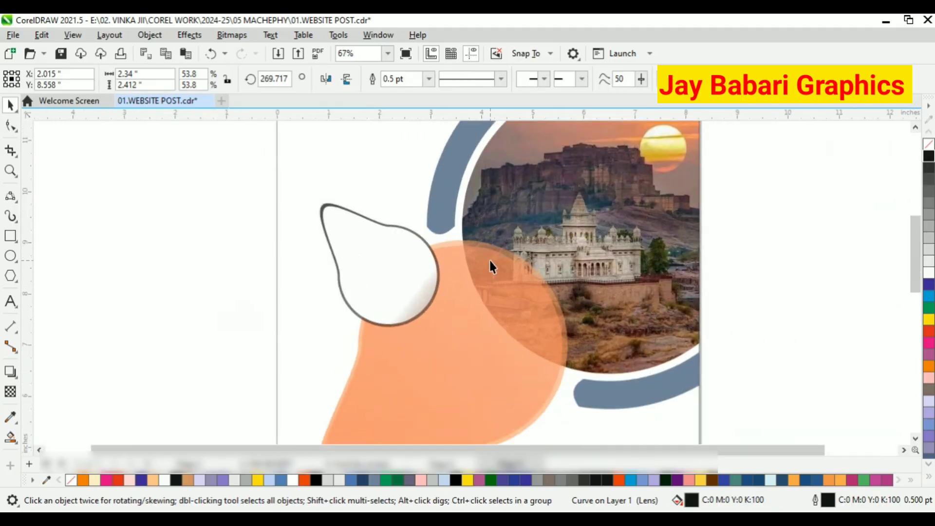
Adjust the direction and length of the small teardrop's fountain transparency.
click(398, 298)
click(10, 392)
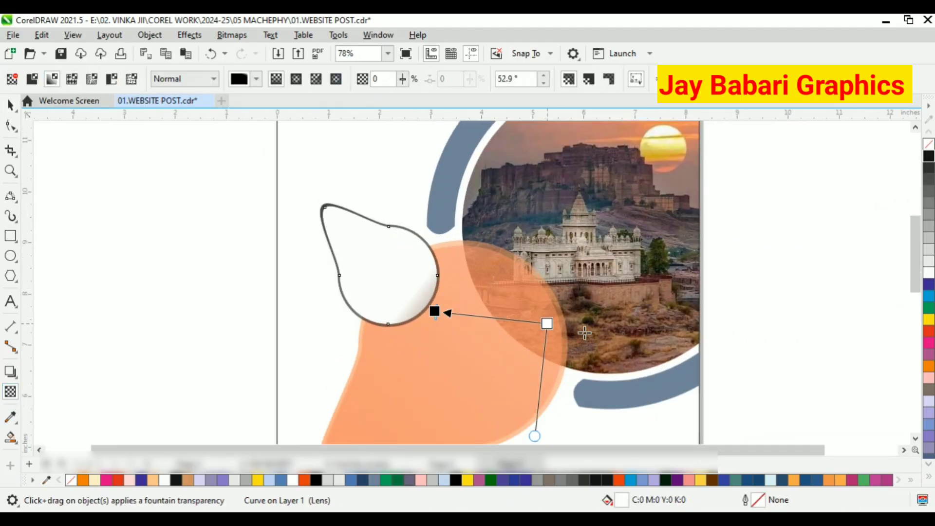
drag(584, 333, 605, 330)
click(10, 104)
scroll(428, 250, up, 7)
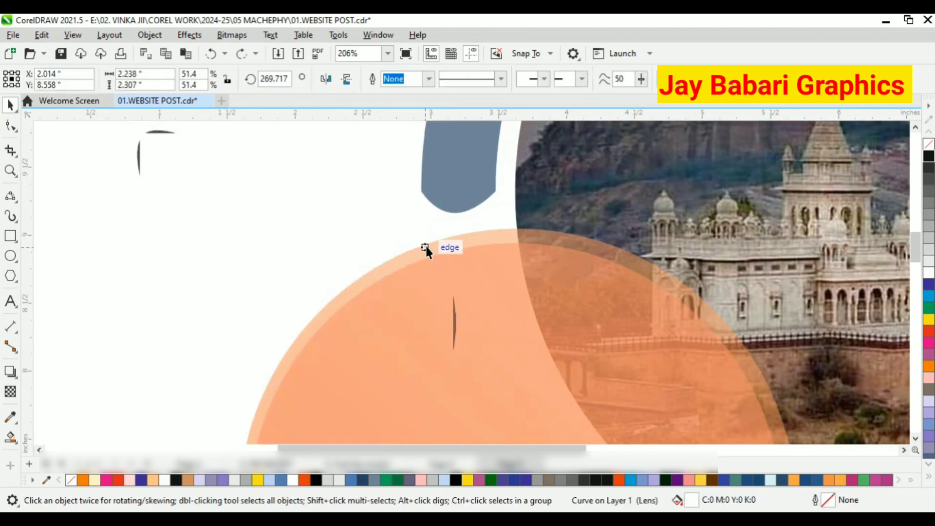
scroll(369, 235, down, 3)
double_click(367, 271)
click(10, 105)
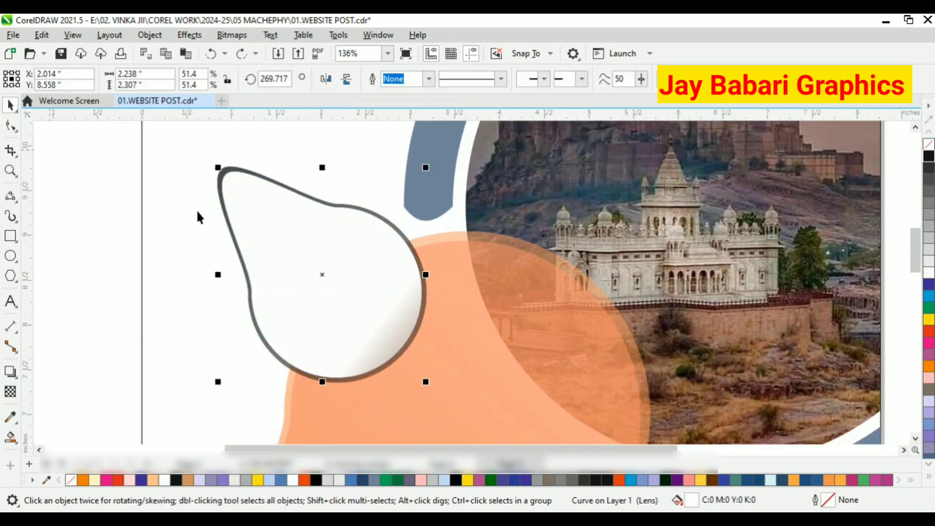
click(10, 392)
drag(383, 327, 429, 367)
click(10, 105)
scroll(368, 284, down, 4)
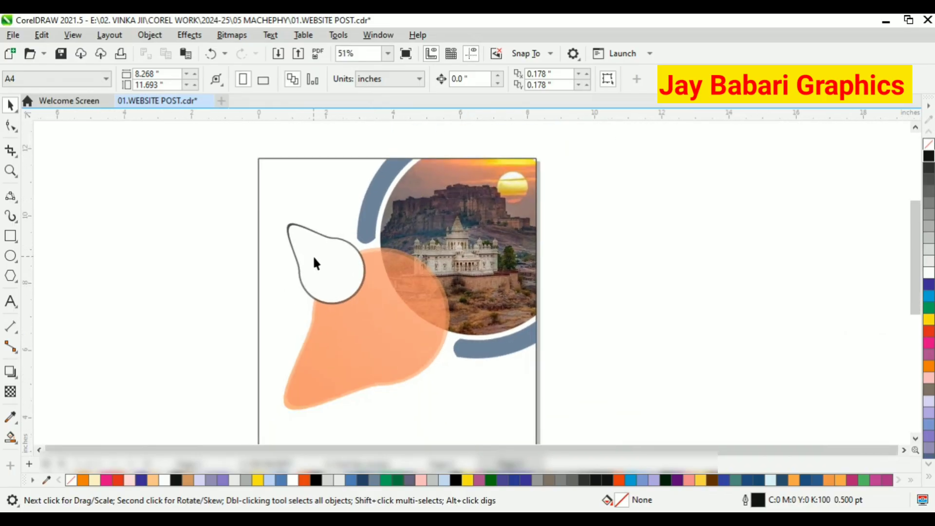
Fill the upper ring segment with red.
scroll(307, 243, up, 4)
scroll(313, 229, up, 2)
click(290, 224)
scroll(64, 261, down, 2)
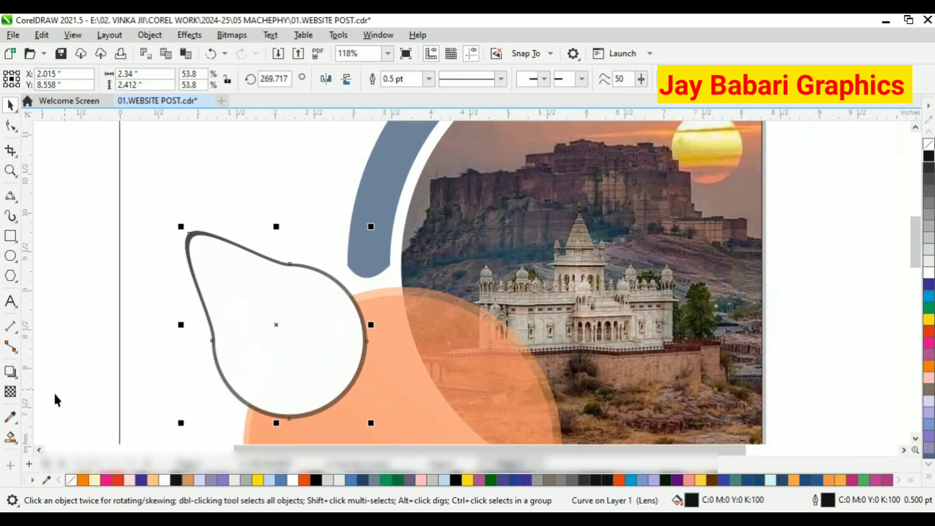
click(375, 191)
scroll(376, 192, down, 2)
click(929, 330)
scroll(493, 319, down, 2)
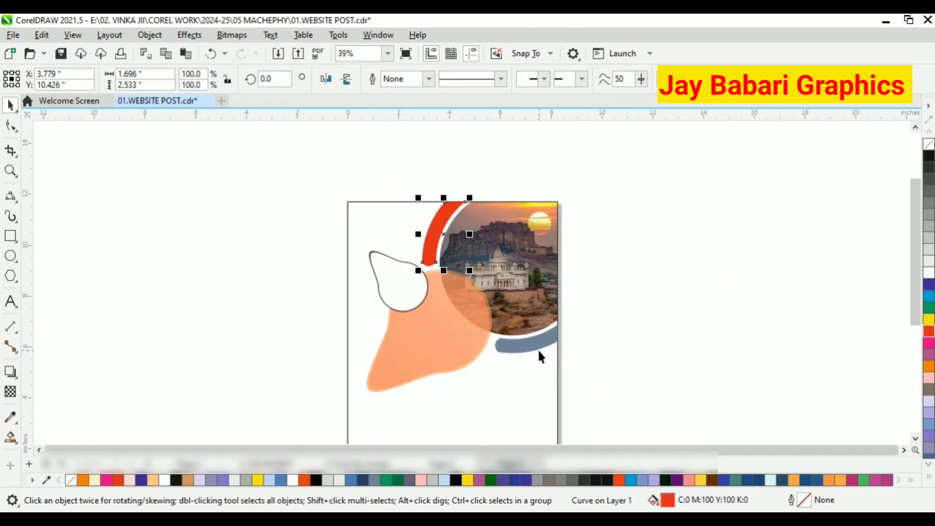
Apply a linear fountain fill to the upper ring segment with a dark red end colour.
click(10, 437)
scroll(454, 173, up, 2)
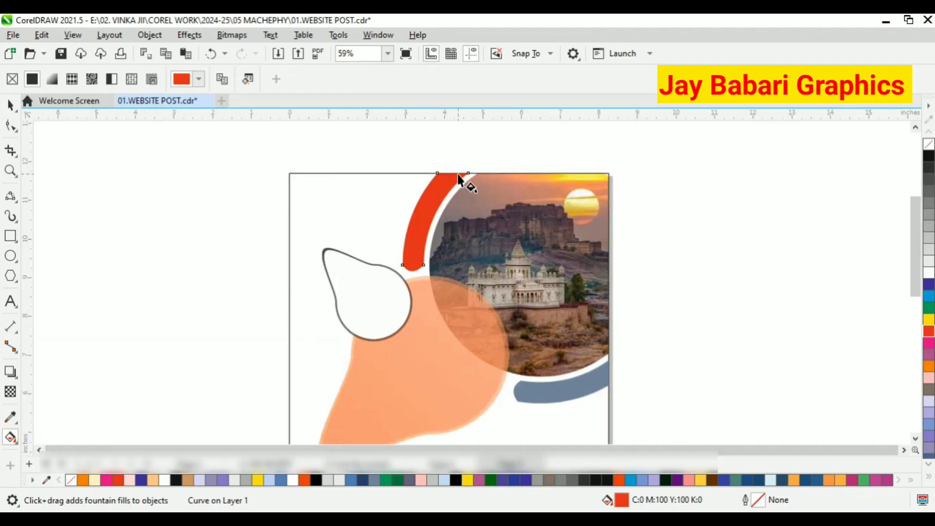
scroll(454, 173, down, 1)
scroll(428, 168, up, 1)
drag(445, 167, 411, 252)
key(ctrl+z)
click(445, 246)
drag(487, 379, 543, 416)
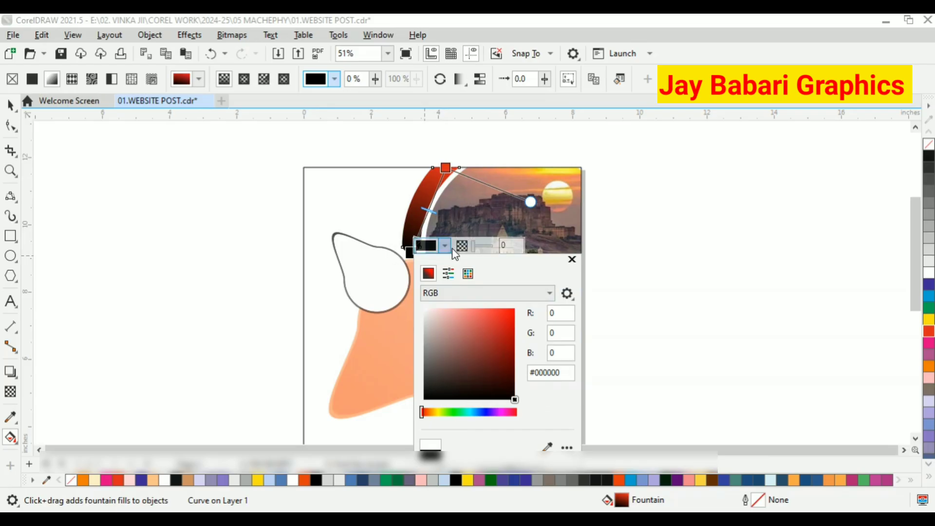
drag(428, 210, 420, 229)
click(445, 247)
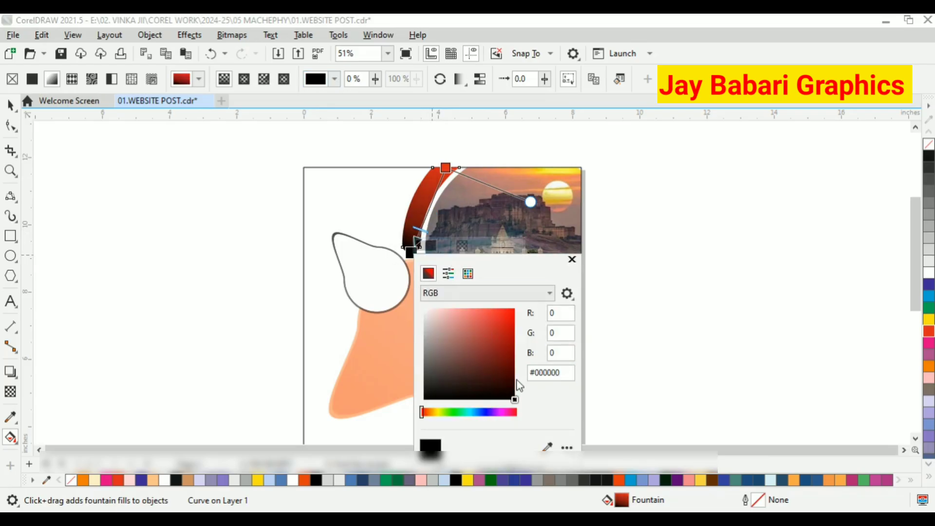
drag(515, 386, 511, 378)
Set the fountain fill's start colour to C:0 M:85 Y:69 K:0 and extend the end node downward.
click(445, 167)
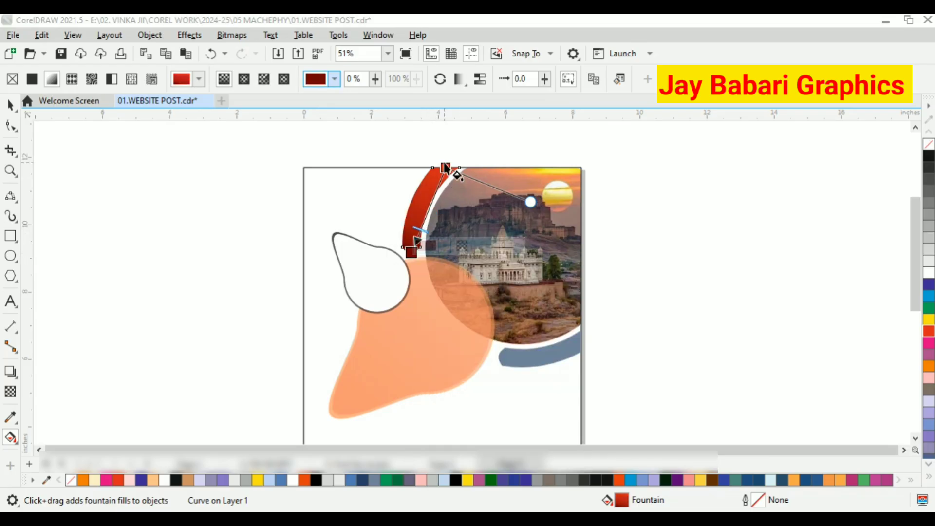
click(480, 160)
mouse_move(518, 225)
mouse_down()
mouse_move(509, 226)
mouse_move(522, 224)
mouse_up()
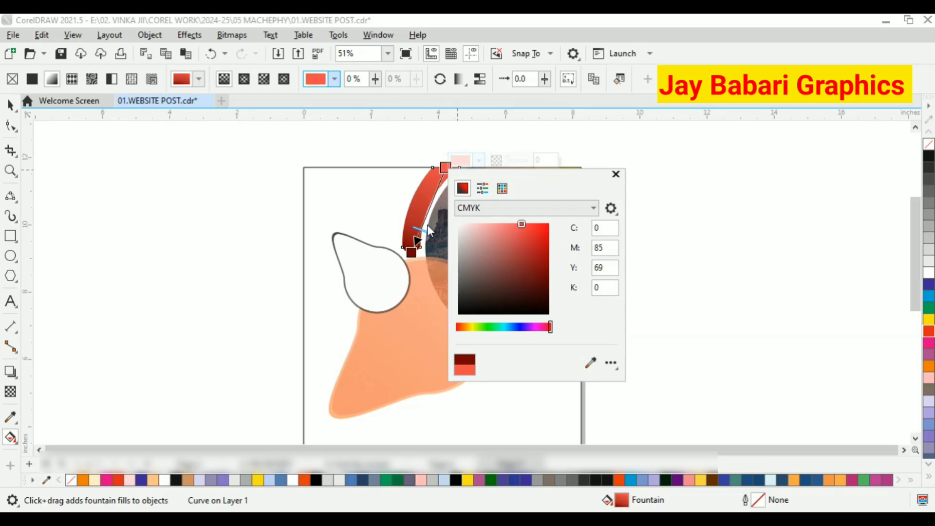
drag(412, 252, 408, 273)
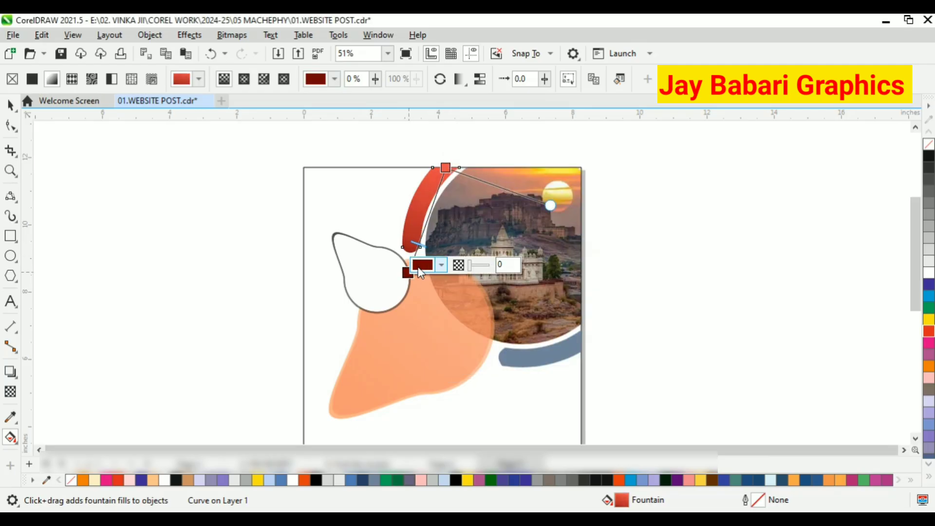
Copy the upper segment's fountain fill onto the lower ring segment with the Attributes Eyedropper.
click(9, 105)
click(336, 179)
scroll(337, 179, down, 1)
scroll(386, 210, up, 1)
click(15, 422)
click(73, 433)
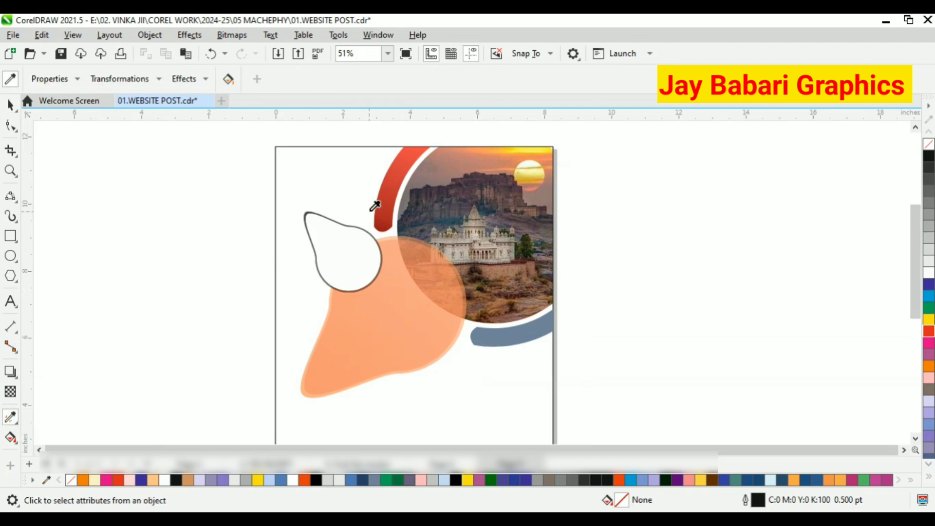
click(12, 441)
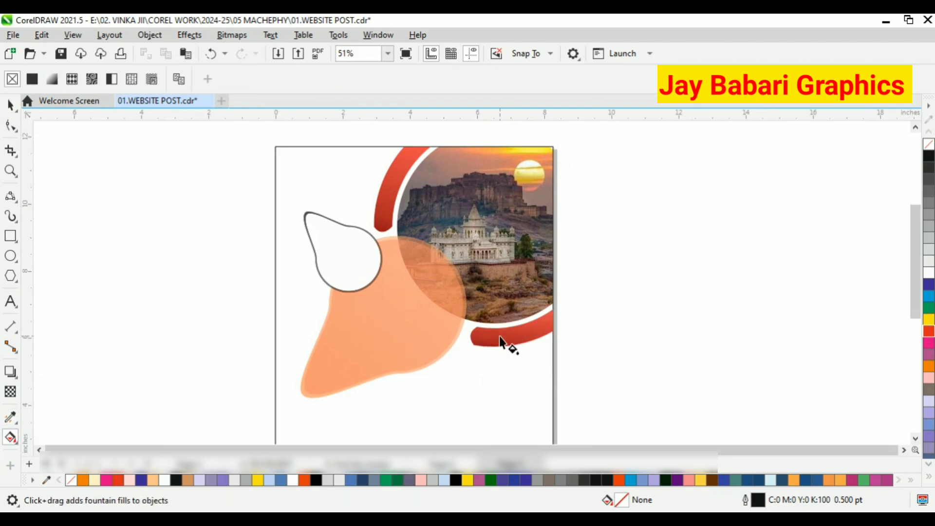
Reposition the lower ring segment's fountain fill nodes to run along the segment.
click(496, 339)
scroll(492, 337, up, 2)
drag(470, 369, 454, 344)
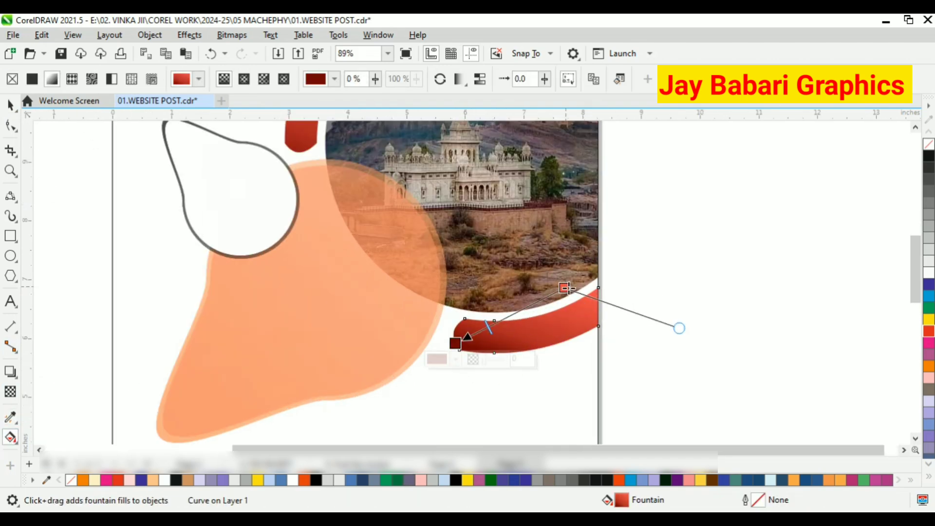
drag(565, 288, 597, 300)
click(10, 105)
scroll(417, 288, down, 5)
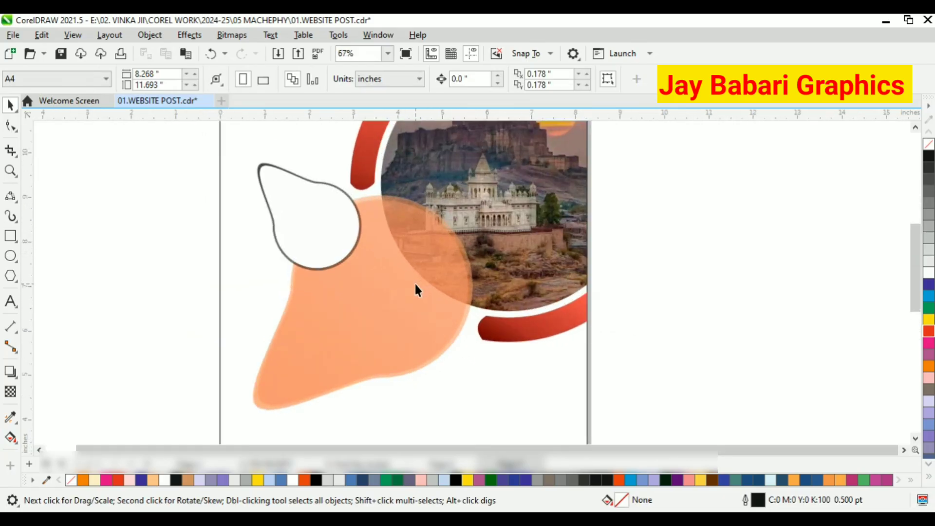
Apply the sampled red fountain fill onto the white teardrop shape with the Attributes Eyedropper.
scroll(387, 213, up, 1)
click(10, 416)
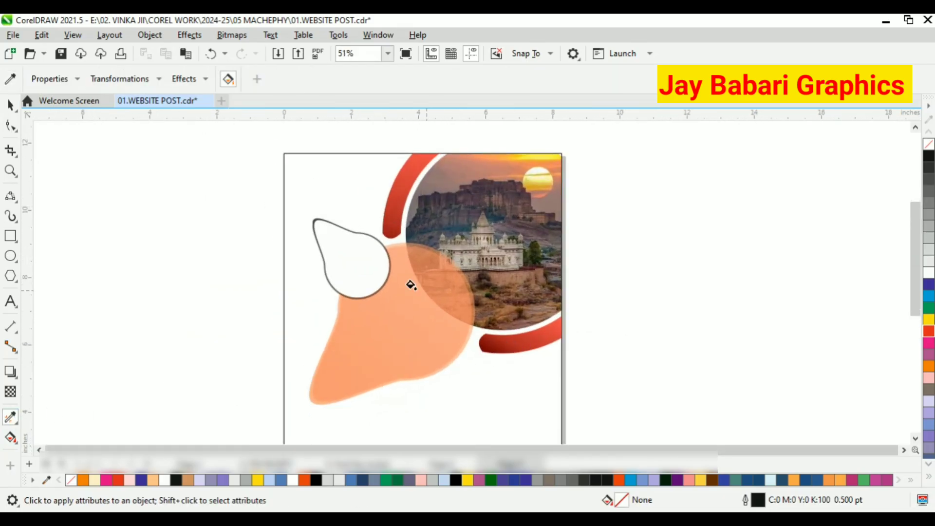
click(381, 264)
click(10, 105)
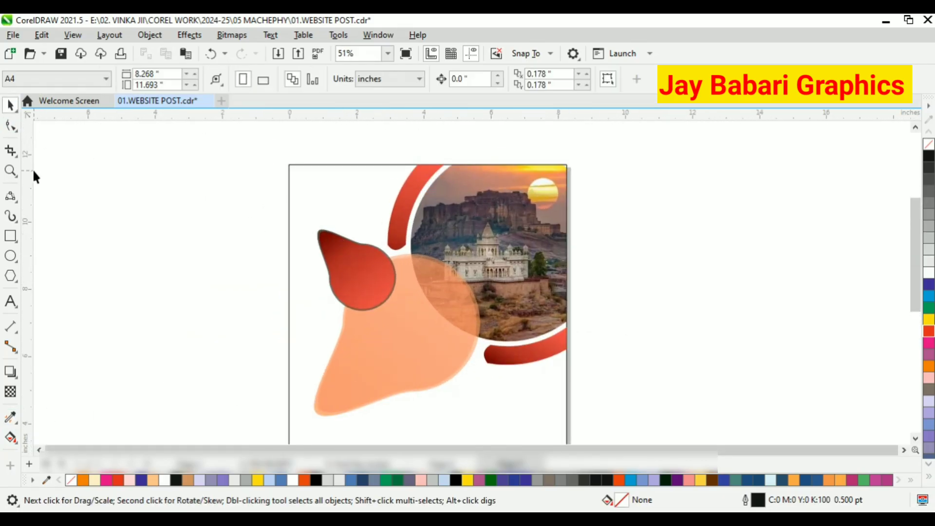
Try sampling a colour from the photo with the Color Eyedropper and applying it to a shape, then undo it.
scroll(505, 203, up, 1)
click(15, 423)
click(50, 419)
scroll(250, 274, up, 4)
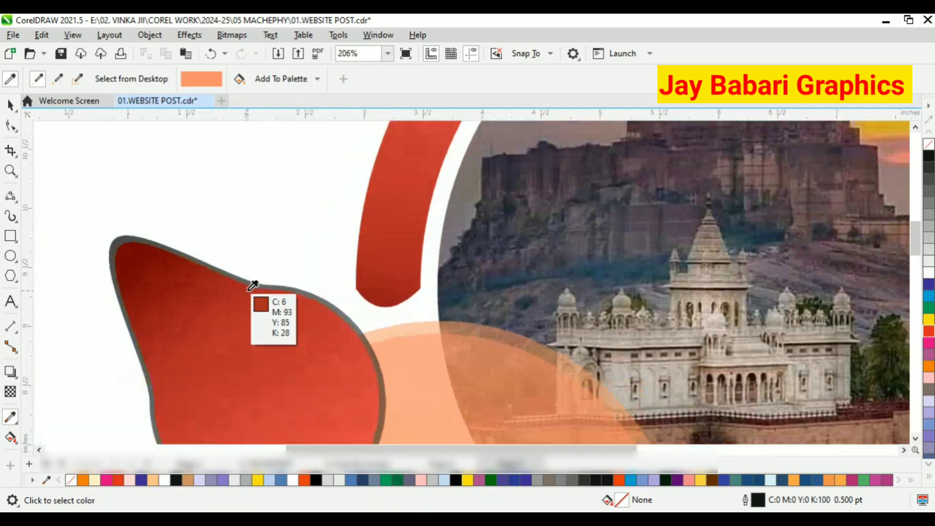
click(531, 212)
scroll(285, 294, up, 2)
scroll(302, 302, up, 1)
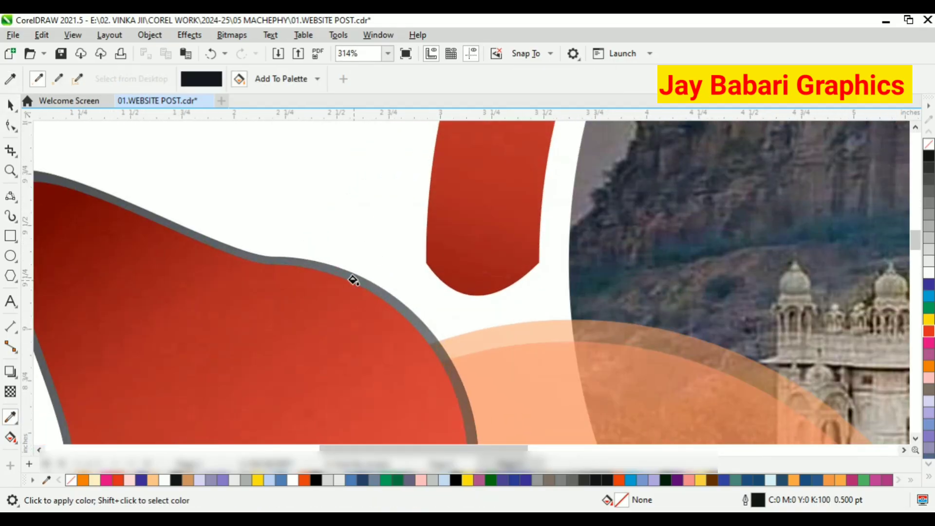
scroll(372, 284, down, 7)
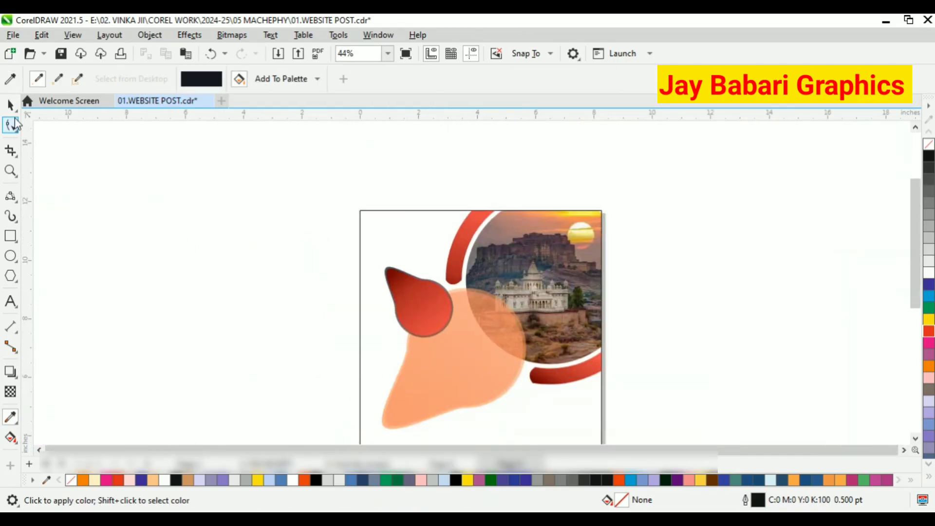
click(447, 358)
key(ctrl+z)
click(12, 107)
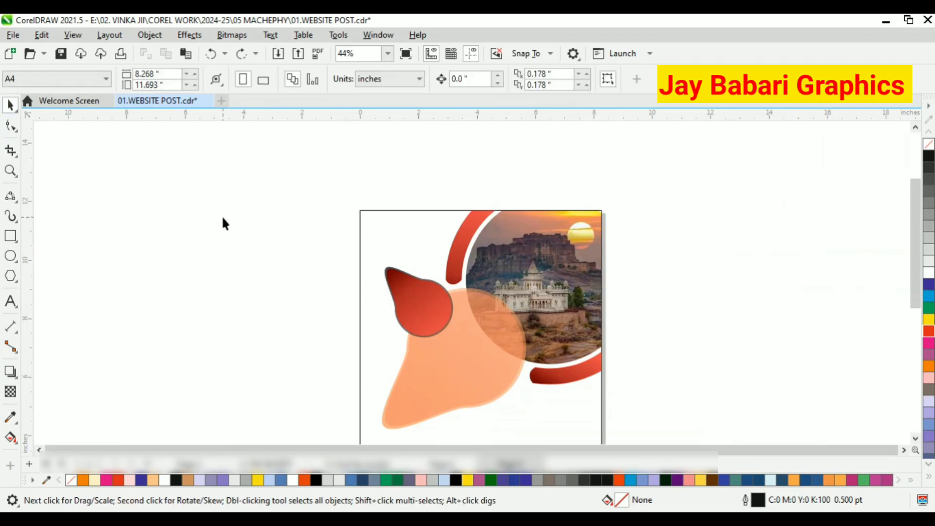
Copy the red teardrop's fill onto the large orange teardrop shape with the Attributes Eyedropper.
scroll(404, 309, up, 1)
click(81, 433)
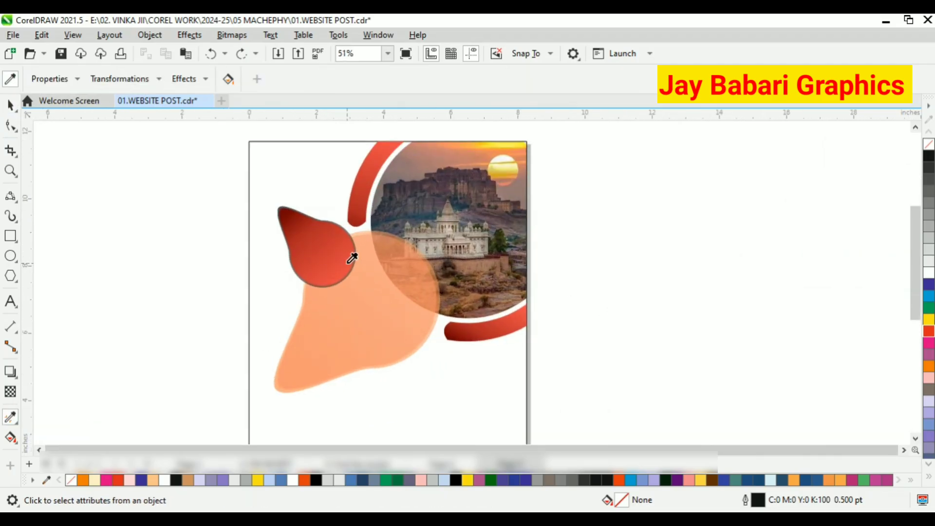
click(353, 254)
click(381, 324)
click(10, 105)
scroll(390, 229, up, 3)
click(390, 231)
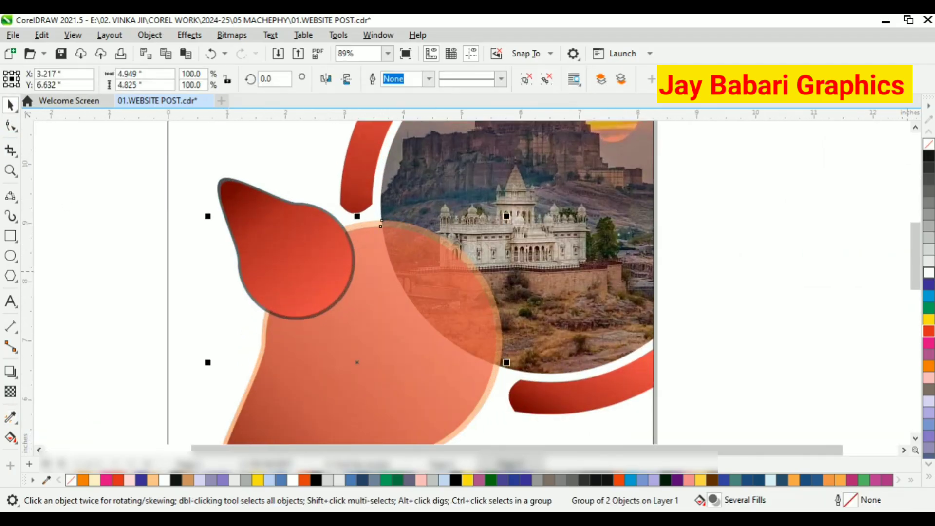
Ungroup the large teardrop's group and apply a light palette colour to the selected shape.
click(928, 273)
right_click(462, 234)
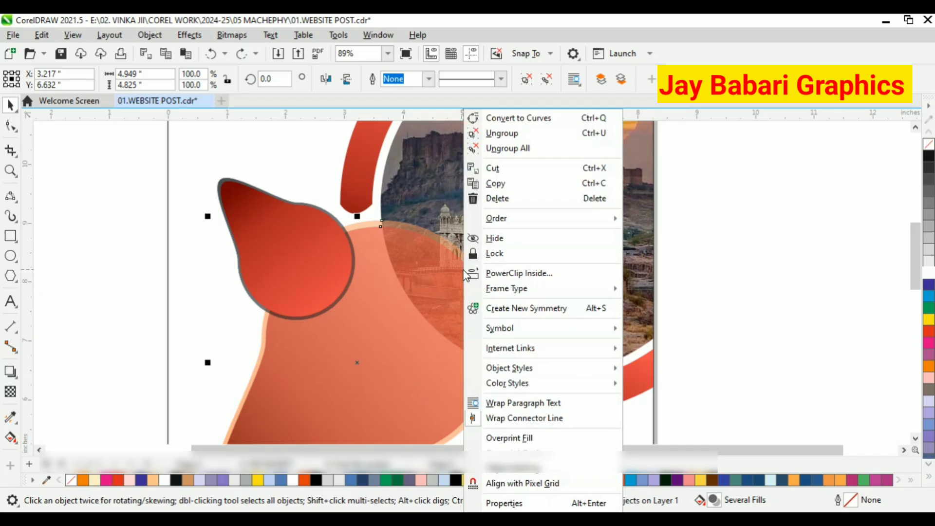
click(502, 132)
click(929, 273)
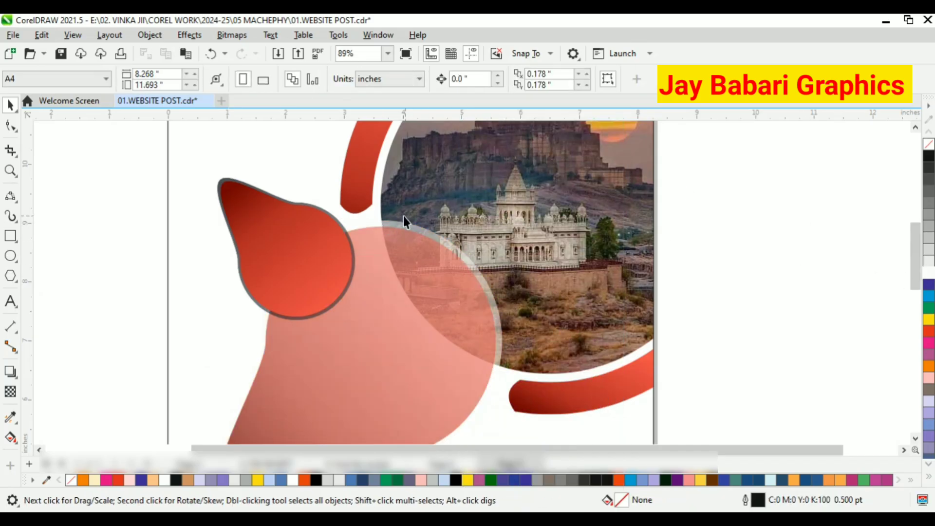
Apply a linear fountain transparency to the pink shape and reposition its nodes over the photo circle.
click(10, 391)
scroll(388, 265, down, 2)
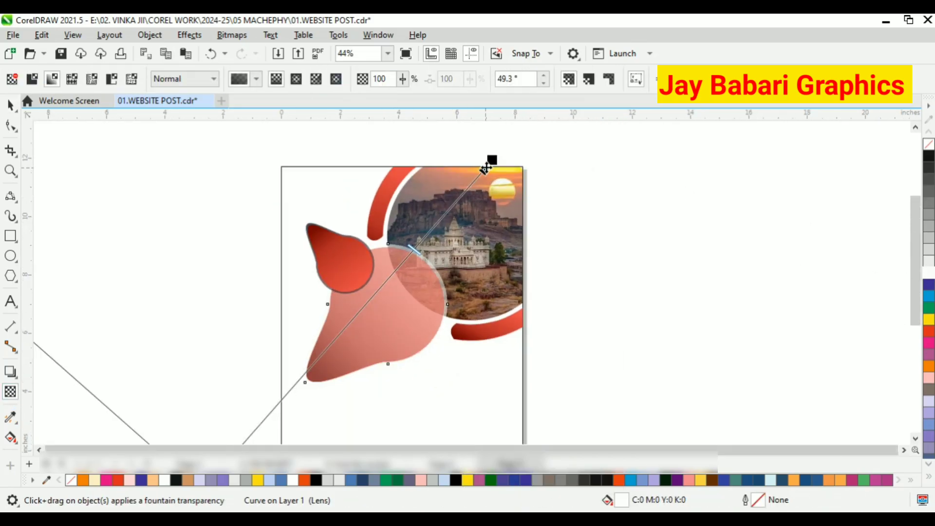
drag(488, 165, 518, 181)
scroll(406, 268, up, 1)
scroll(305, 272, down, 2)
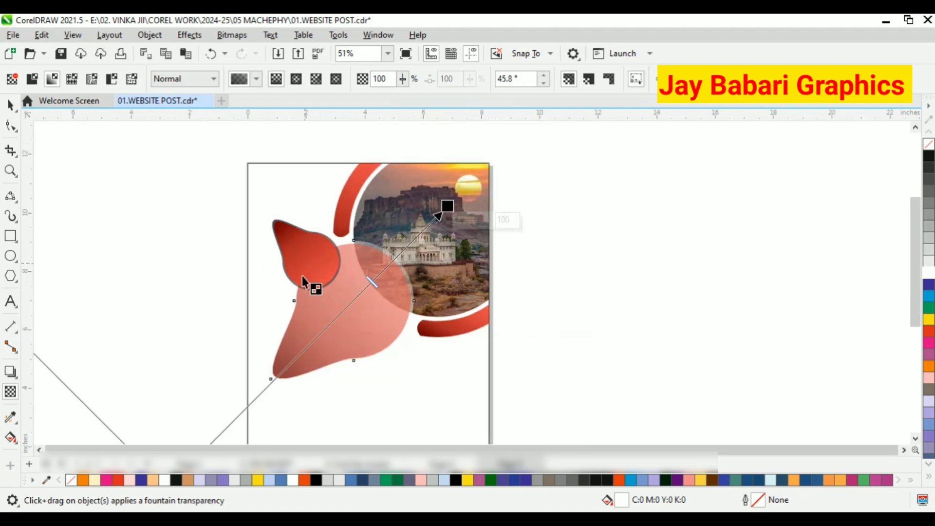
drag(212, 384, 376, 231)
scroll(379, 227, up, 2)
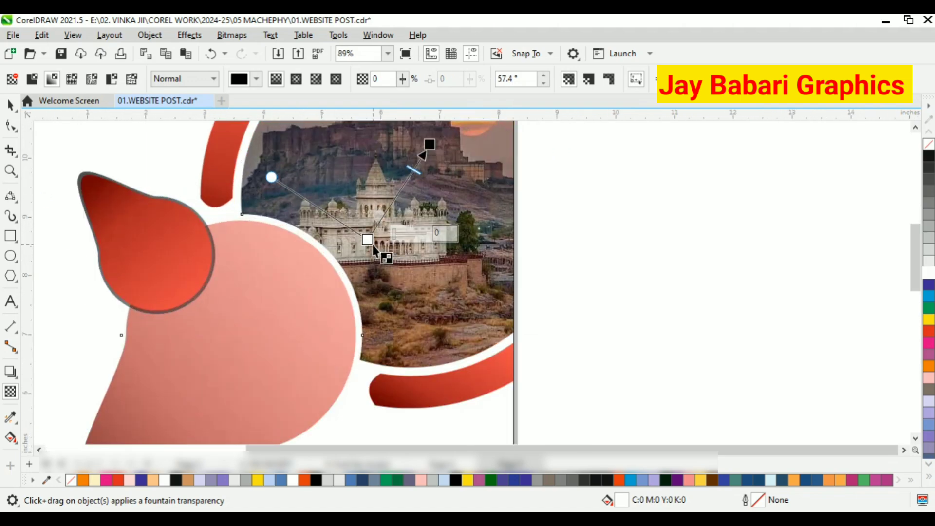
scroll(382, 272, down, 1)
scroll(384, 268, up, 1)
drag(363, 265, 418, 201)
drag(434, 154, 456, 151)
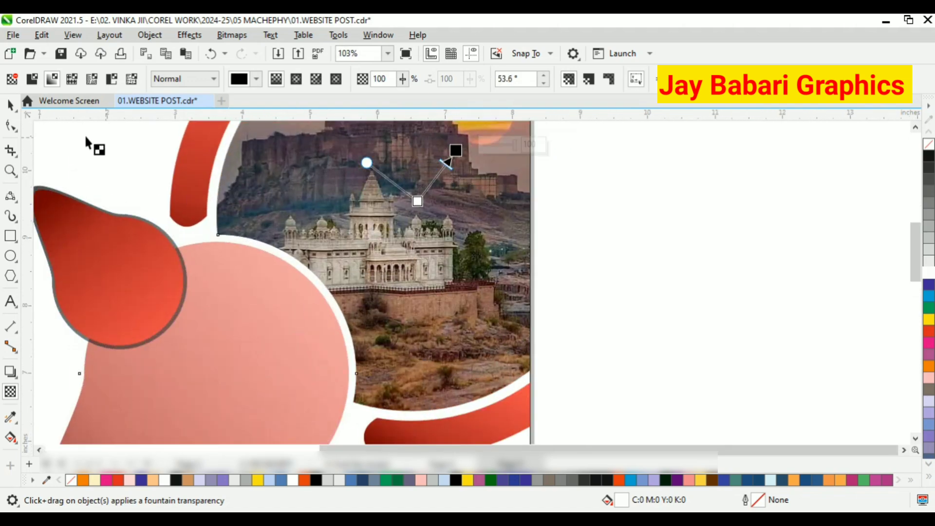
key(space)
scroll(331, 251, up, 2)
Remove the grey outline from the red teardrop shape.
click(8, 419)
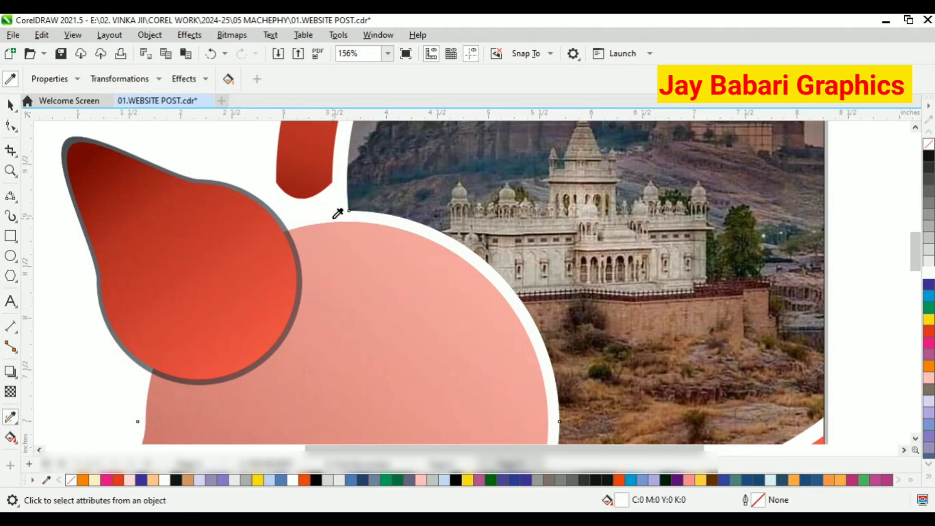
click(273, 220)
click(8, 105)
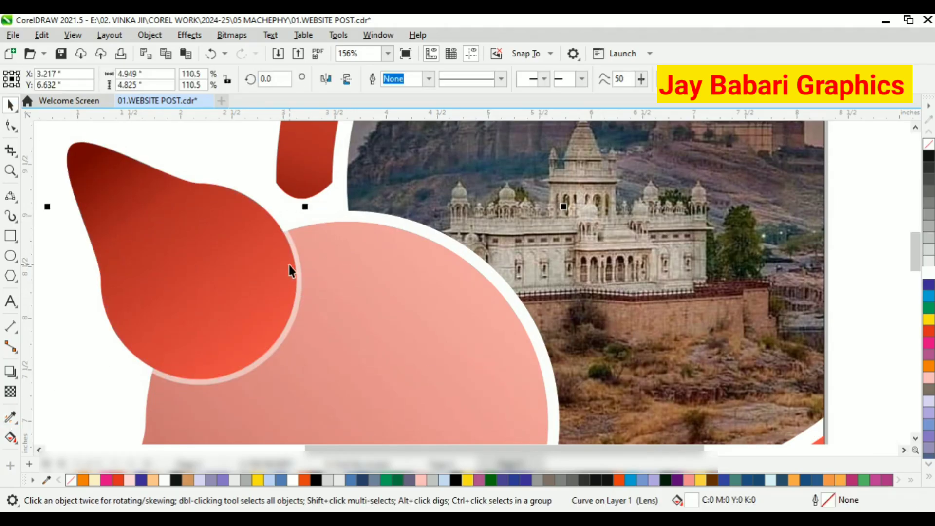
scroll(374, 241, down, 4)
click(271, 268)
right_click(255, 210)
click(246, 171)
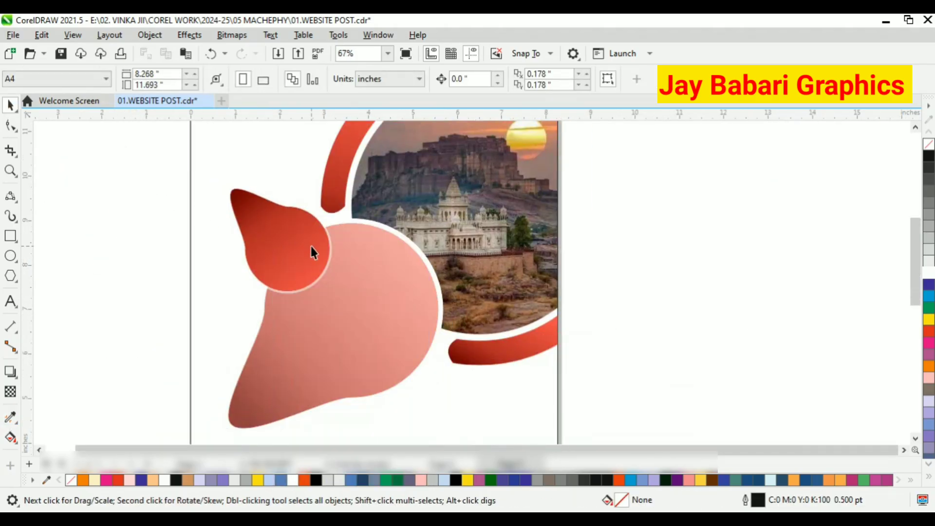
Apply a diagonal fountain transparency to the red teardrop, running from its tip toward the centre.
scroll(313, 246, up, 2)
click(348, 230)
click(10, 390)
scroll(347, 276, down, 4)
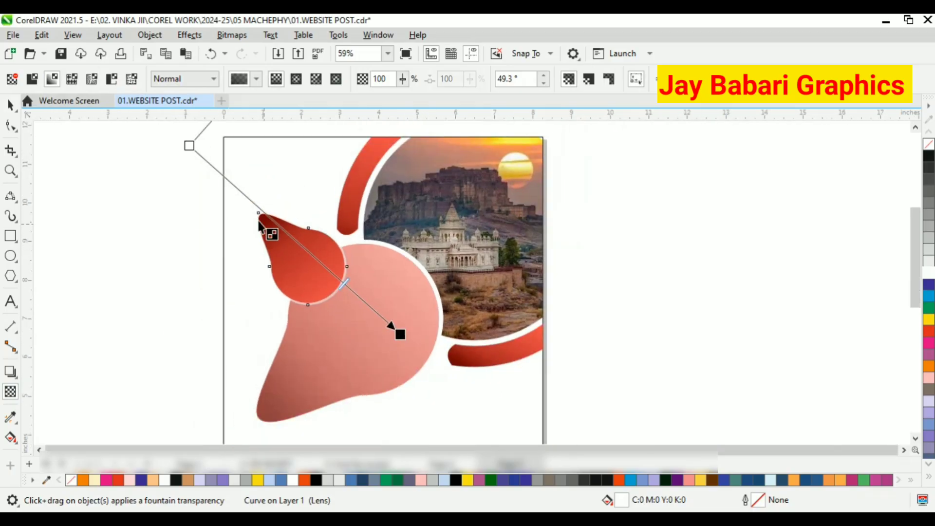
drag(190, 147, 372, 297)
click(10, 105)
click(292, 175)
scroll(423, 207, down, 2)
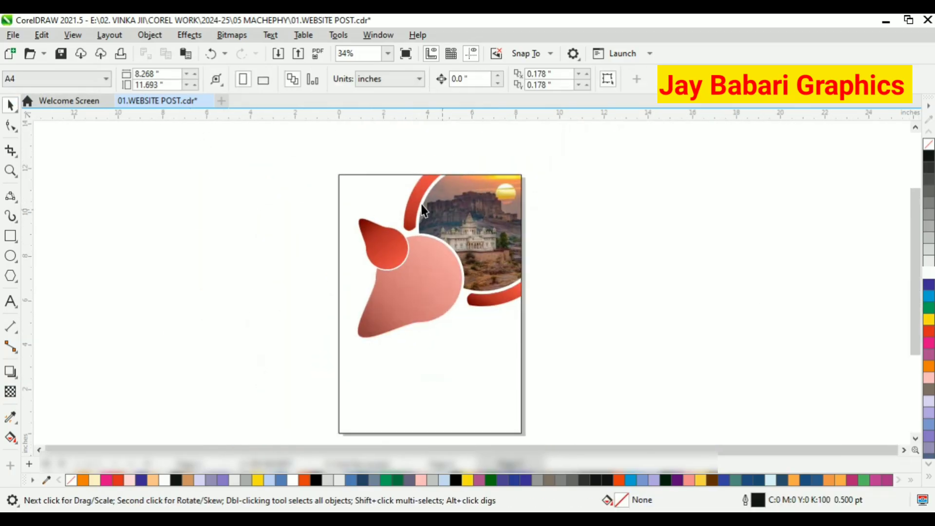
Add the artistic text "PROVIDE YOUR" inside the large pink shape.
scroll(422, 208, up, 2)
scroll(423, 248, down, 2)
scroll(423, 249, up, 1)
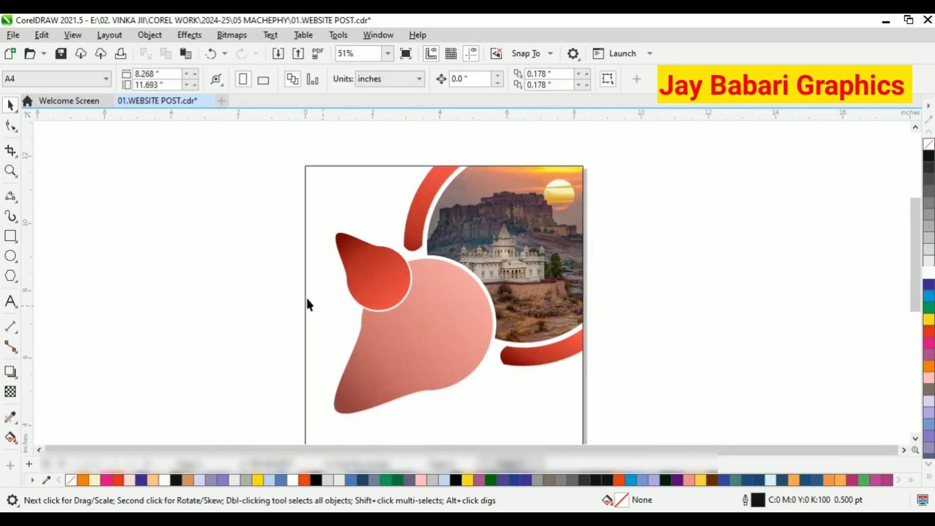
click(10, 301)
scroll(392, 360, up, 2)
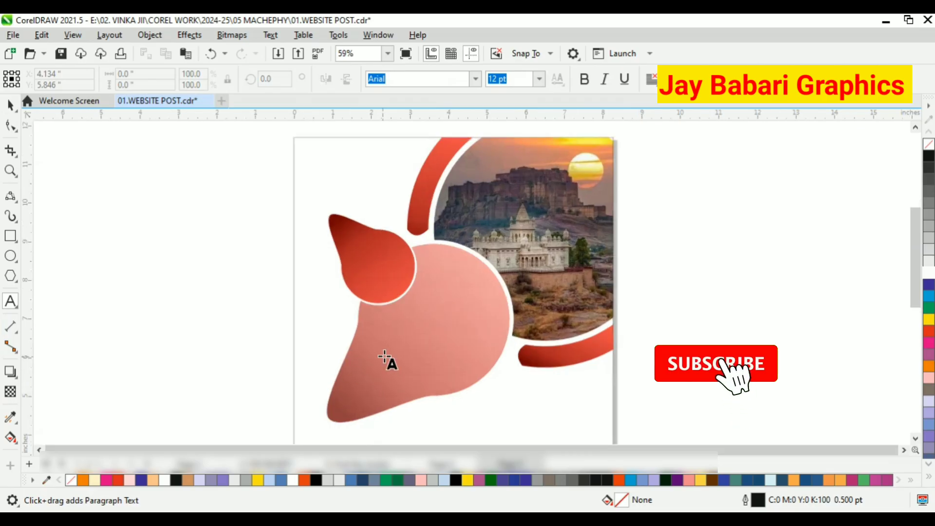
scroll(396, 340, up, 1)
click(371, 321)
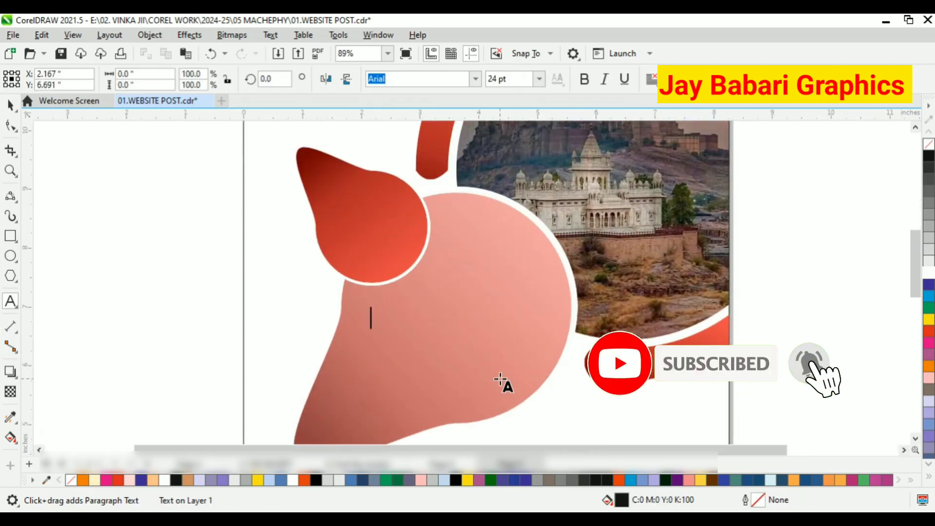
text(PROVIDE YOUR)
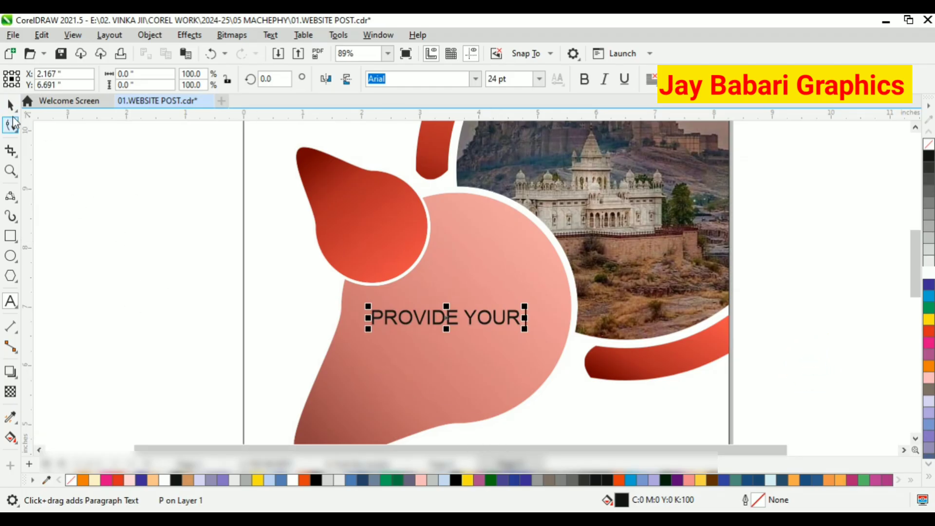
Scale the text up to 31.2 pt.
scroll(503, 356, up, 1)
drag(534, 315, 566, 289)
click(10, 301)
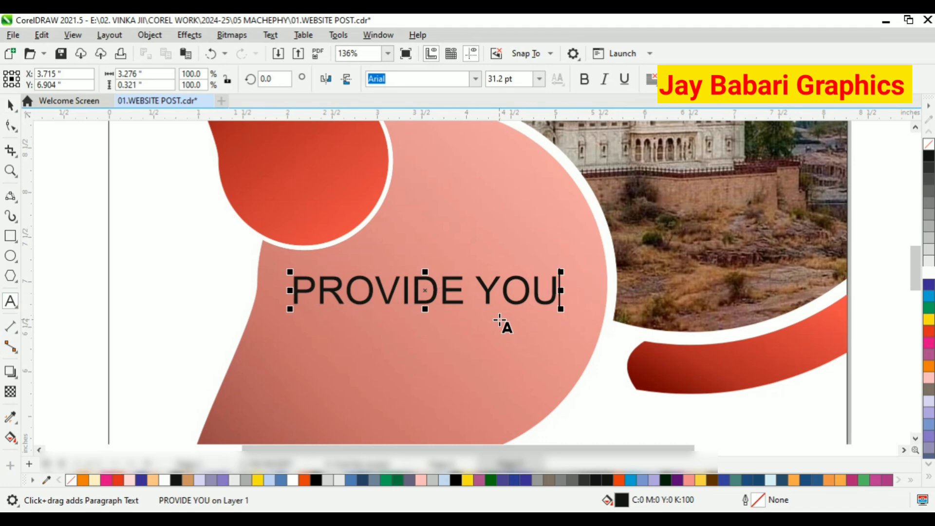
scroll(503, 304, down, 1)
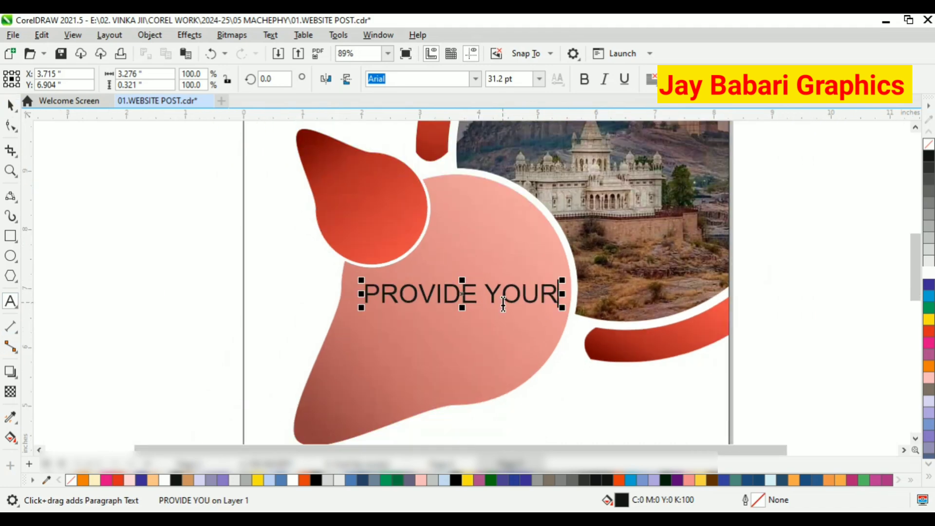
Delete the text and replace it with "CO".
key(BackSpace)
key(BackSpace)
key(BackSpace)
key(BackSpace)
key(BackSpace)
key(BackSpace)
key(BackSpace)
key(BackSpace)
key(BackSpace)
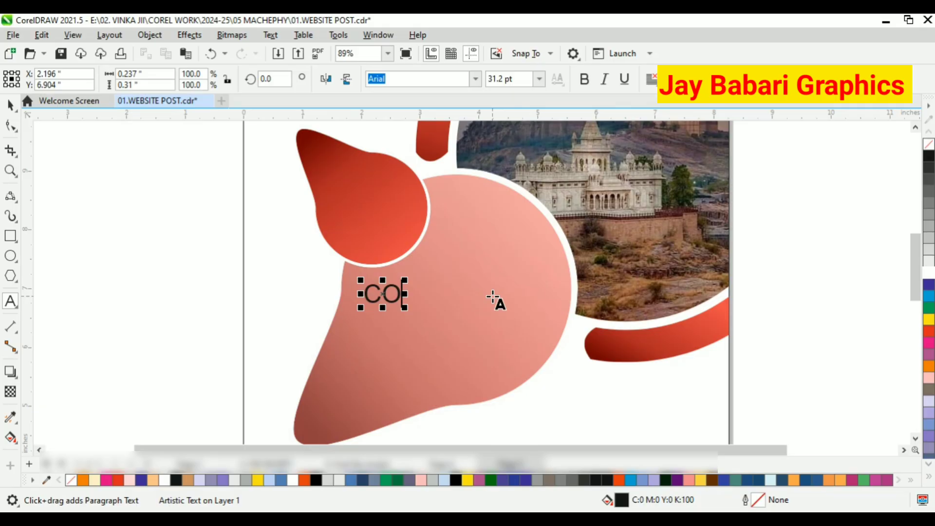
scroll(490, 285, down, 9)
scroll(373, 243, up, 5)
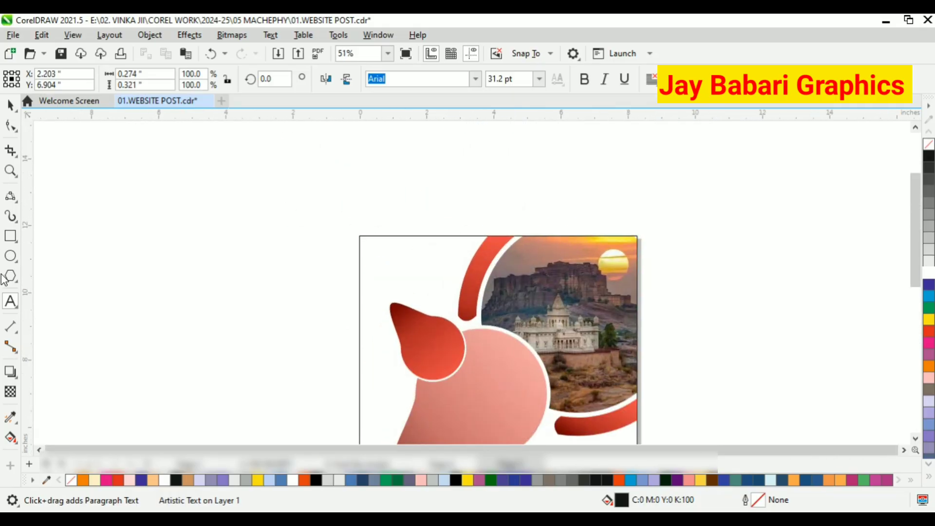
Draw a circle about 0.73 inches wide near the page's top-left corner.
click(11, 256)
scroll(411, 280, up, 3)
mouse_move(374, 244)
mouse_down()
mouse_move(405, 282)
mouse_move(407, 254)
mouse_move(375, 238)
mouse_up()
click(11, 105)
scroll(367, 256, up, 2)
click(929, 331)
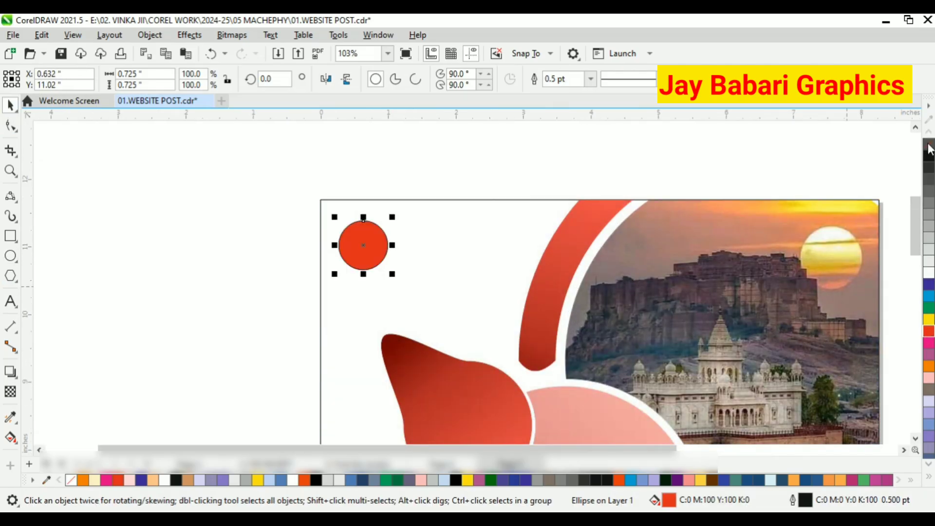
scroll(365, 242, up, 3)
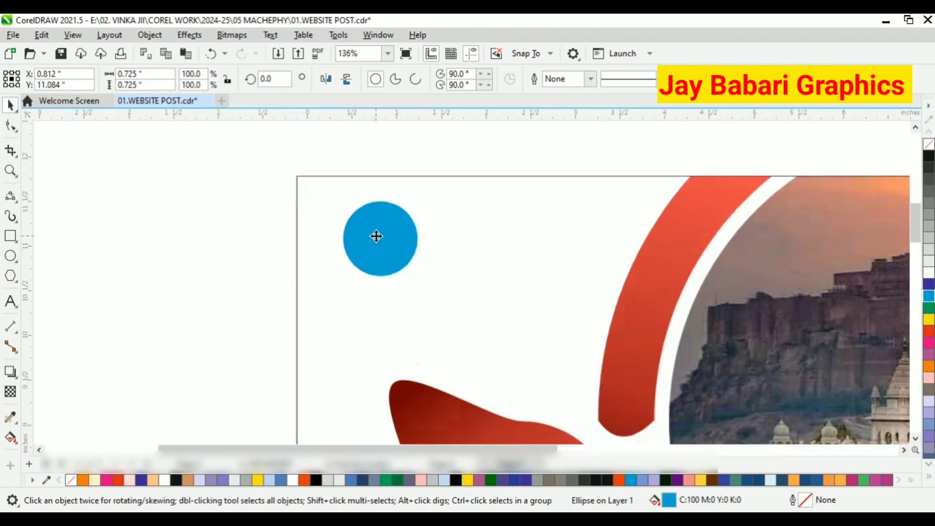
Enlarge the circle to about 0.84 inches and fill it red.
drag(376, 235, 388, 252)
drag(424, 294, 427, 295)
drag(381, 248, 378, 261)
scroll(321, 240, up, 1)
click(929, 162)
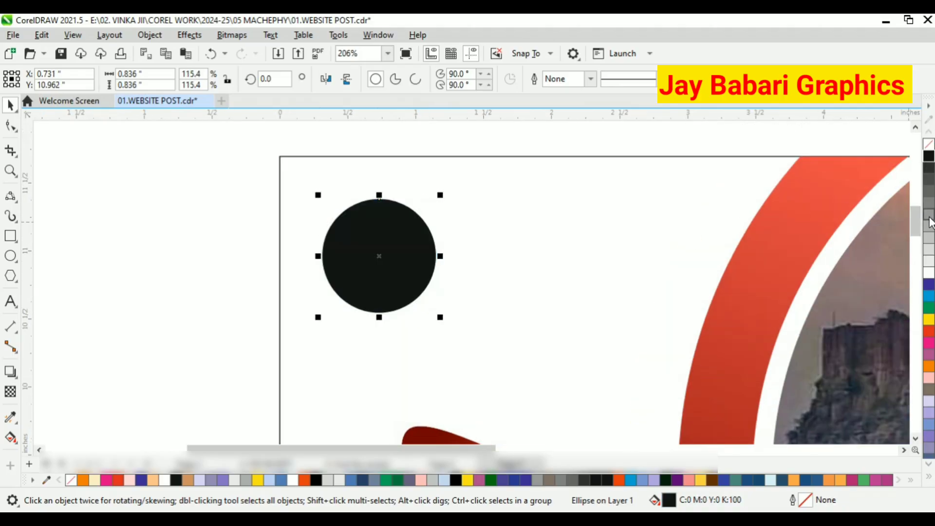
click(929, 240)
click(929, 365)
click(928, 331)
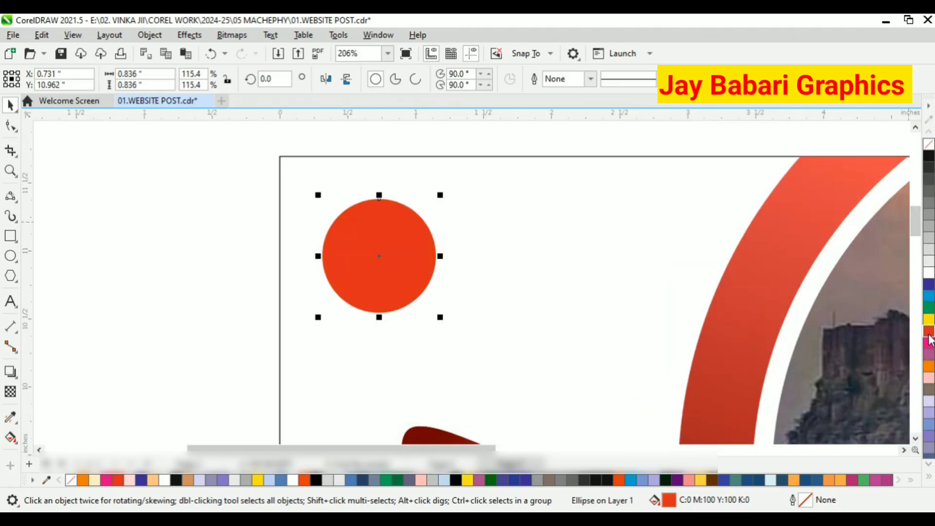
Create a smaller copy of the red circle about 0.45 inches wide.
scroll(371, 280, up, 4)
scroll(494, 338, down, 3)
drag(494, 337, 433, 276)
right_click(433, 276)
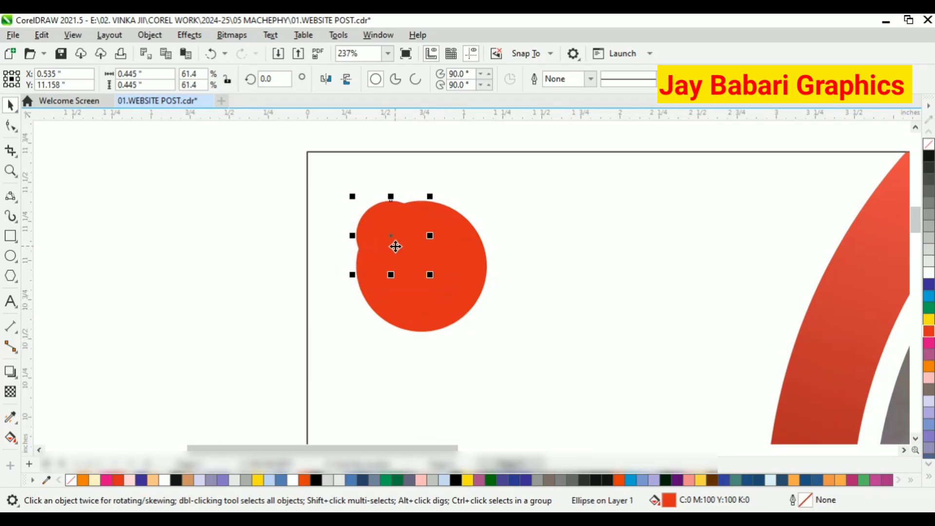
Squash the copy into an ellipse about 0.45 by 0.34 inches and fill it light grey.
drag(395, 246, 421, 270)
click(928, 240)
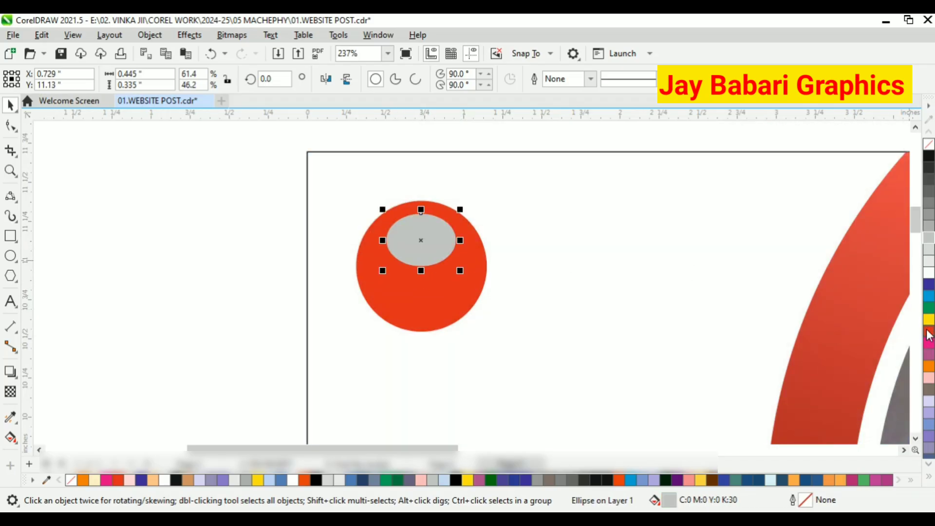
click(929, 332)
click(929, 284)
click(930, 210)
Position the grey ellipse near the top of the red circle as a highlight.
scroll(425, 228, up, 2)
drag(432, 234, 436, 230)
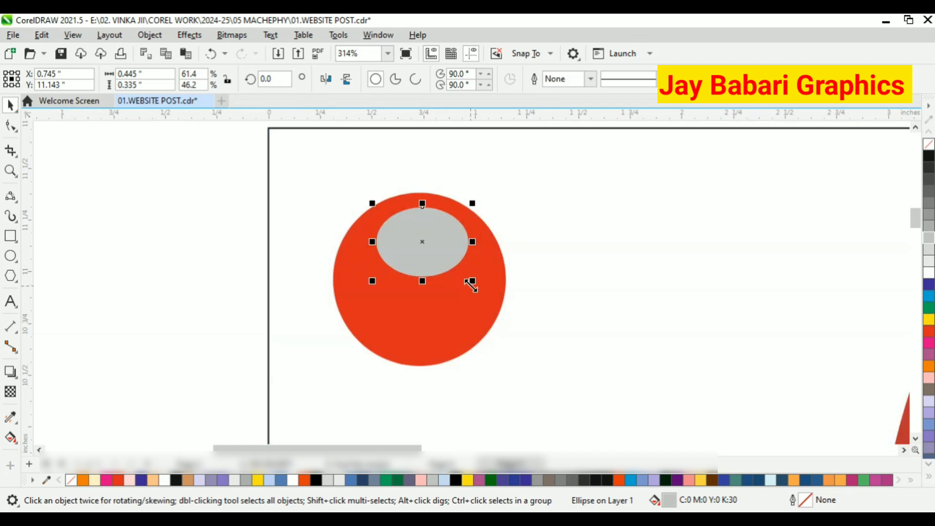
drag(470, 280, 445, 251)
scroll(443, 228, up, 1)
drag(418, 228, 438, 233)
Apply a fountain transparency to the highlight ellipse and fill it orange.
click(8, 396)
scroll(442, 242, up, 1)
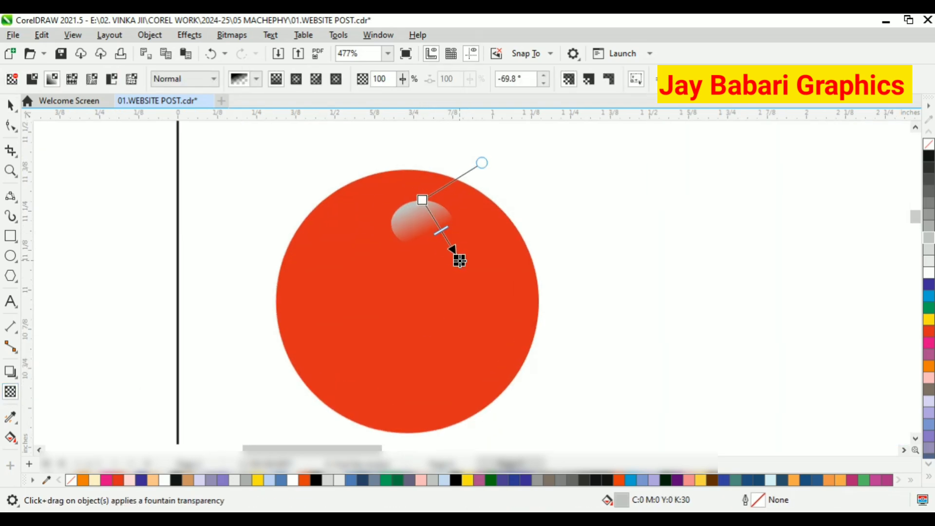
key(space)
click(928, 331)
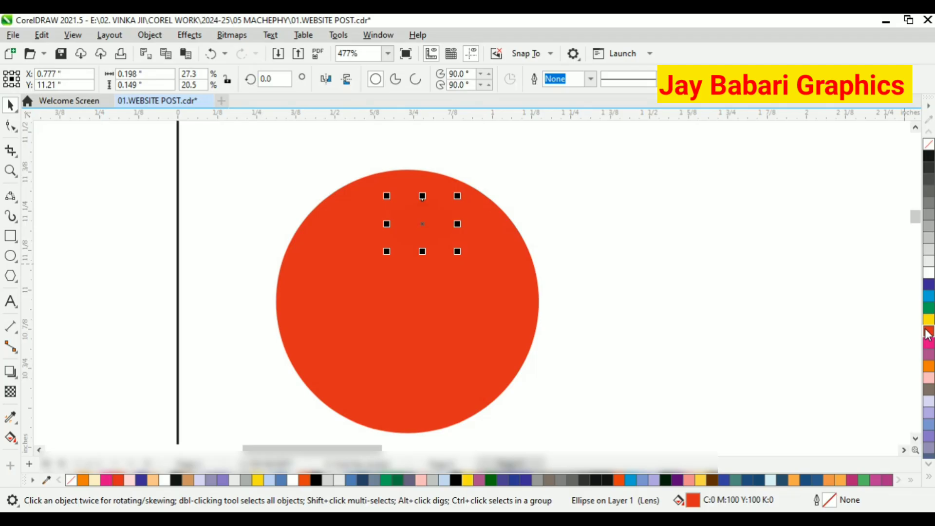
click(930, 368)
Shrink the orange highlight ellipse slightly and position it near the top of the red circle.
scroll(555, 246, down, 4)
click(554, 247)
scroll(474, 232, up, 4)
click(492, 233)
drag(491, 232, 501, 229)
scroll(501, 228, down, 6)
scroll(501, 227, up, 7)
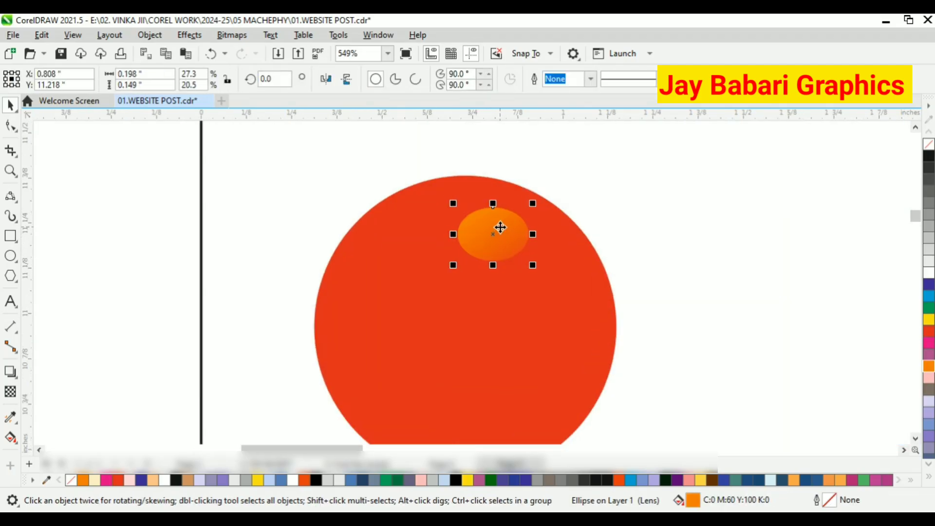
drag(532, 265, 481, 216)
scroll(495, 213, up, 1)
click(413, 199)
scroll(453, 207, down, 3)
click(267, 267)
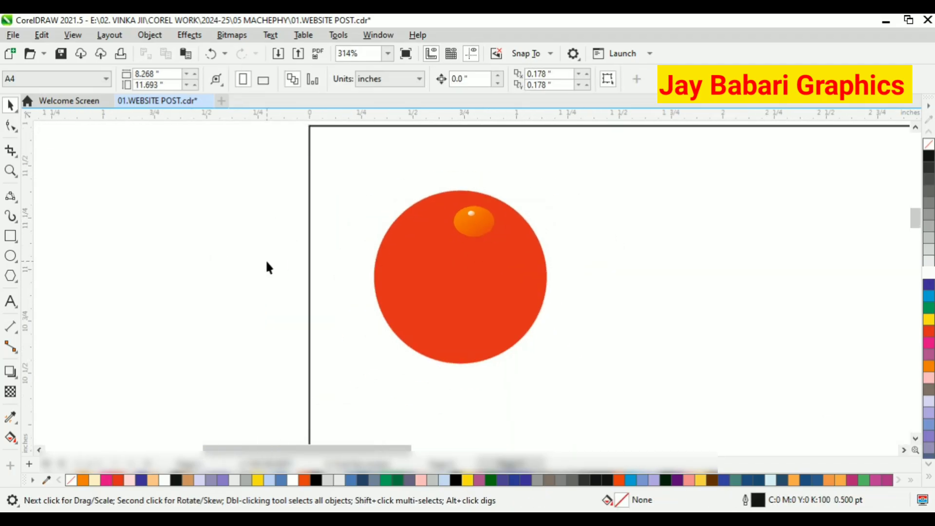
Type the text LOGO on the red circle.
click(10, 301)
click(406, 288)
text(LOGO)
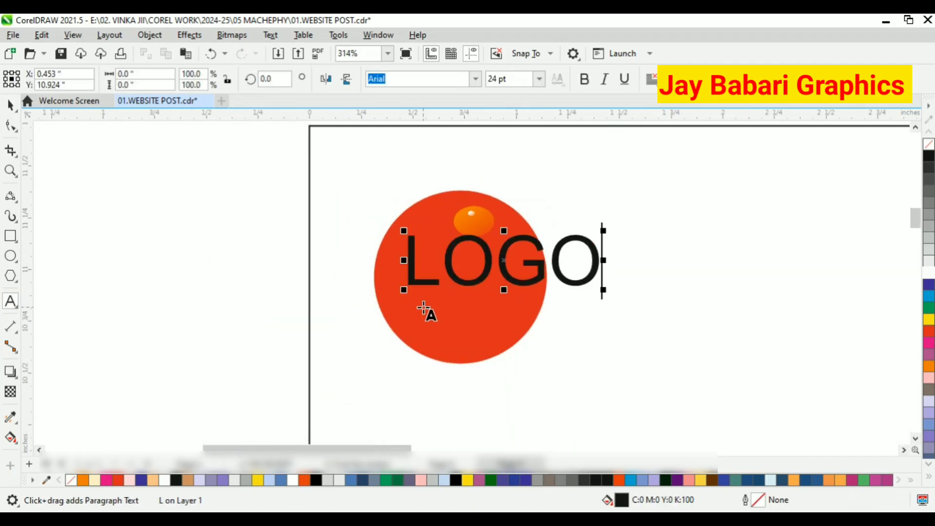
Scale the LOGO text down to fit inside the red circle.
click(10, 105)
drag(604, 292, 517, 292)
scroll(512, 292, up, 1)
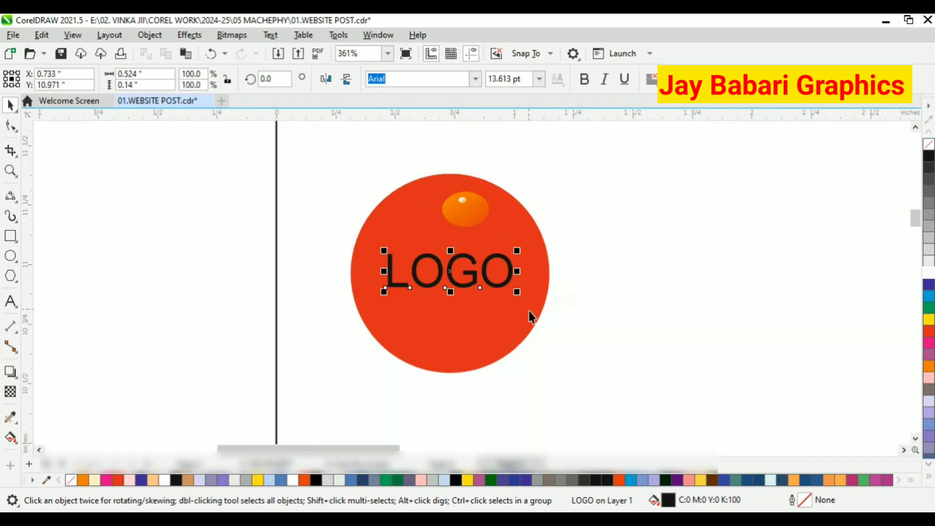
Set the LOGO text to Calibri Bold and enlarge it to about 0.61 inches wide.
click(475, 80)
click(433, 155)
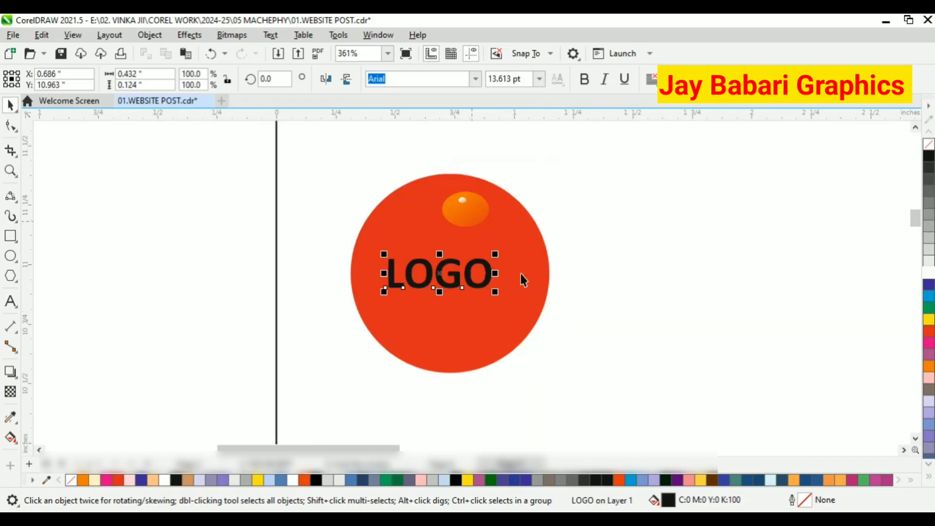
click(926, 274)
scroll(492, 292, up, 3)
drag(486, 298, 544, 316)
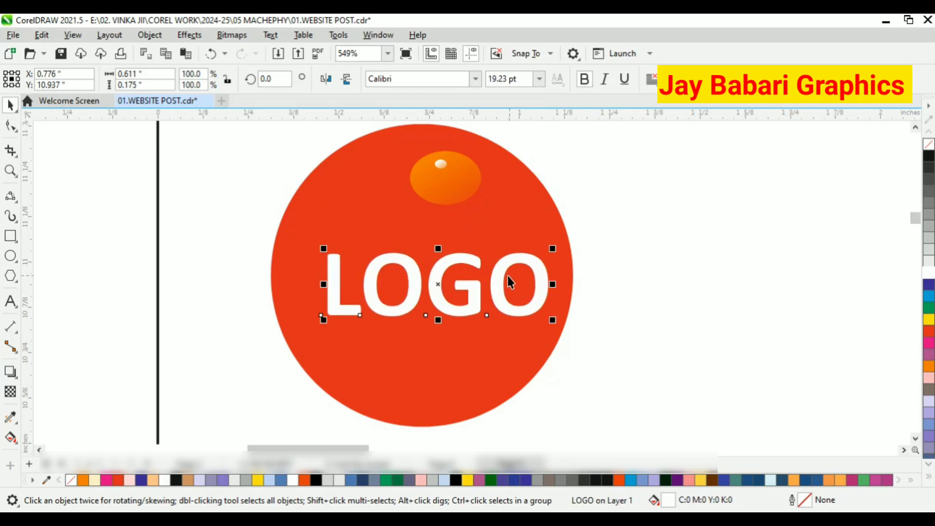
Color the LOGO text yellow.
click(929, 320)
scroll(335, 188, down, 10)
key(Escape)
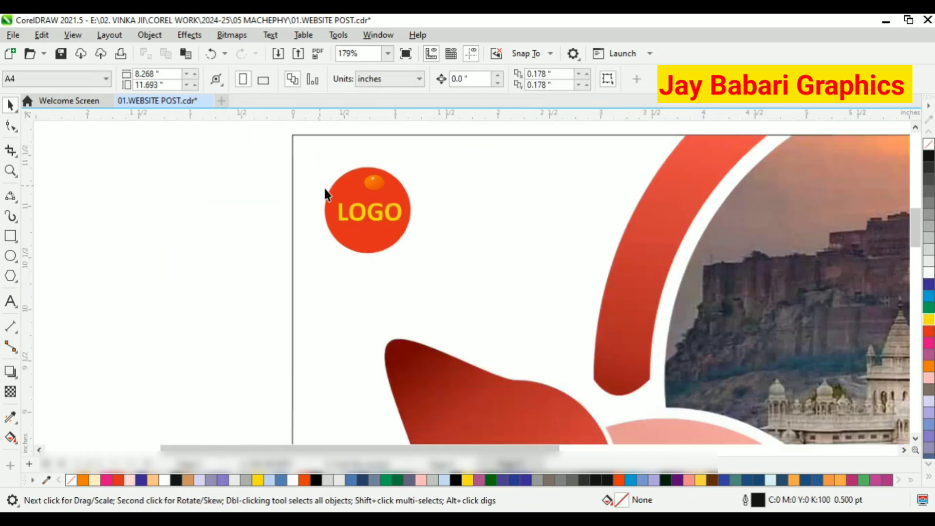
Group the red circle, its highlight and the LOGO text, and move the group slightly right.
drag(246, 153, 392, 177)
key(Escape)
scroll(337, 194, up, 2)
scroll(385, 173, up, 1)
scroll(217, 205, down, 2)
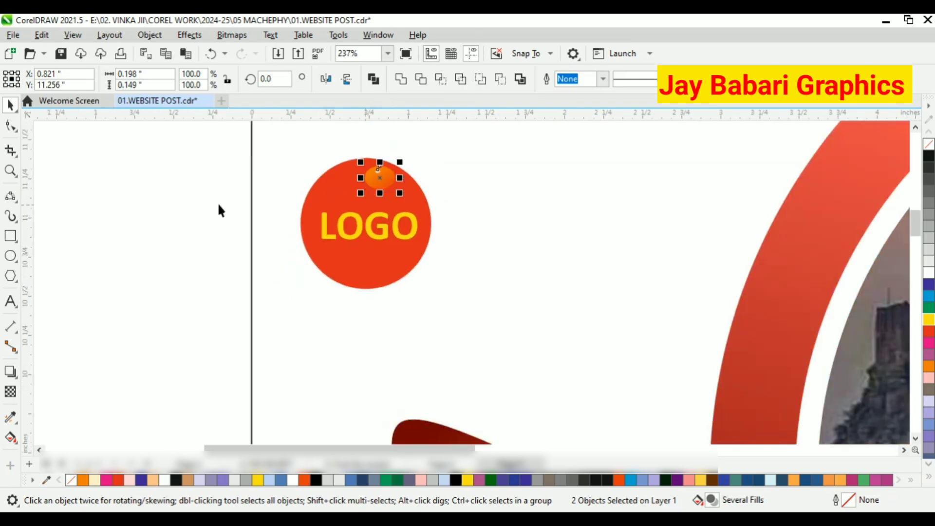
key(Escape)
drag(229, 166, 435, 277)
key(ctrl+g)
scroll(385, 237, up, 1)
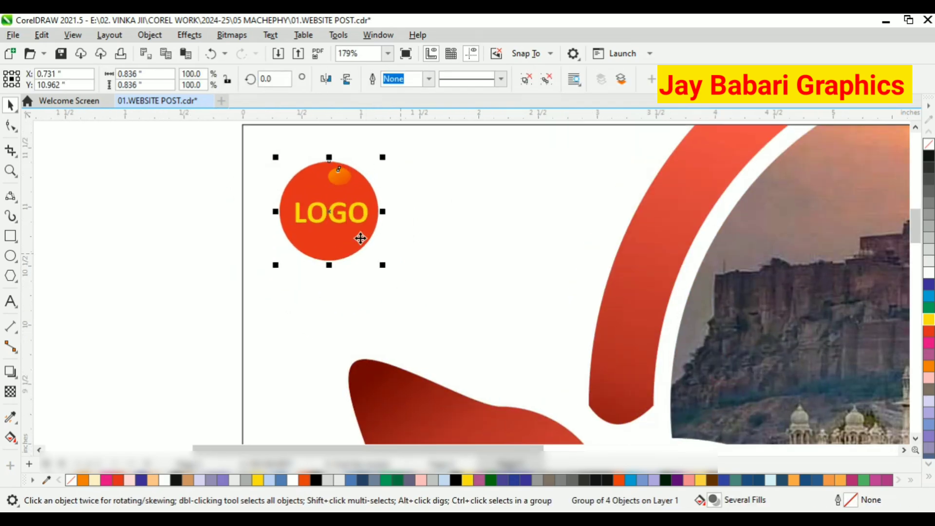
drag(359, 239, 405, 229)
Type COMPANY NAME below the logo.
key(F8)
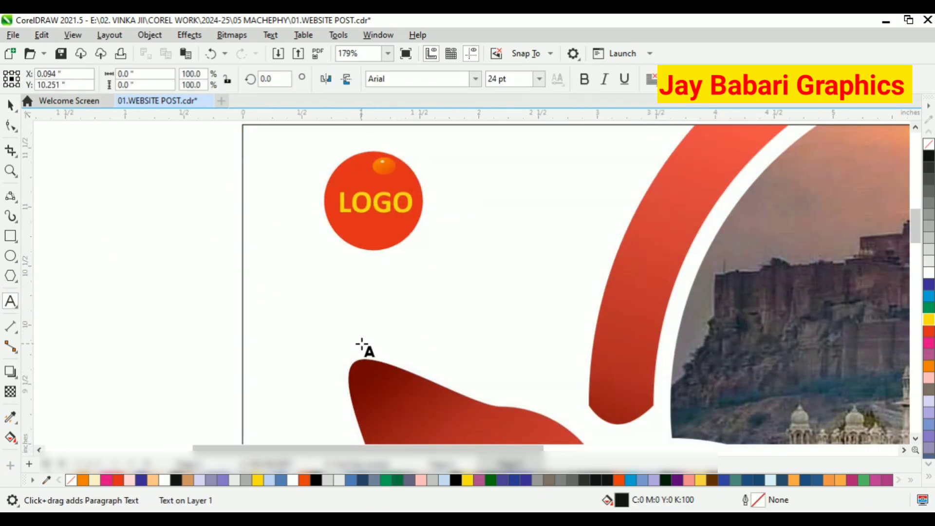
text(NAME)
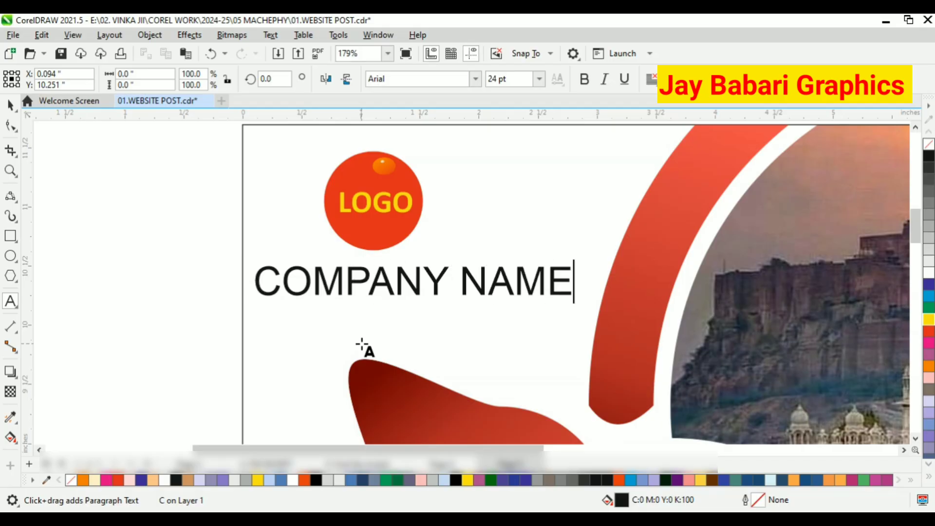
Center-align the logo group and the COMPANY NAME text and shift them right.
key(ctrl+space)
scroll(388, 180, down, 1)
drag(261, 142, 592, 298)
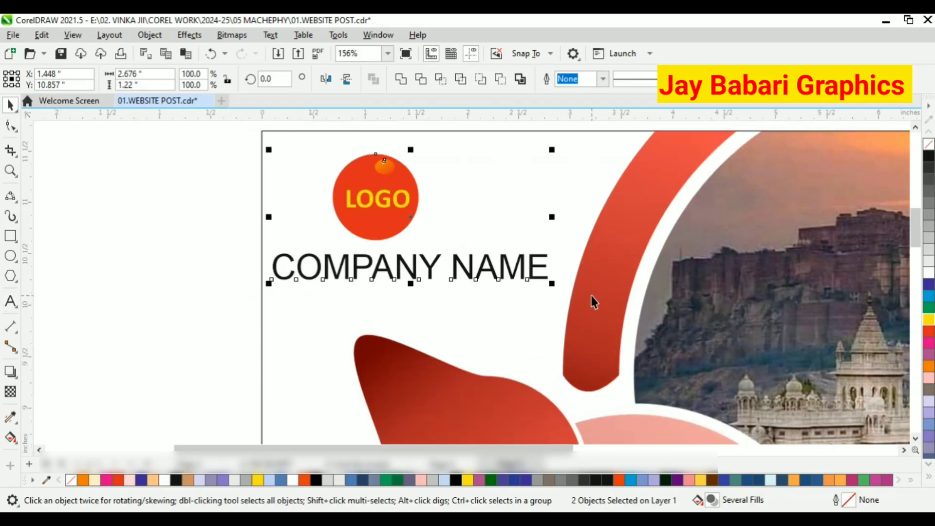
key(c)
drag(447, 269, 494, 270)
click(191, 245)
Make the COMPANY NAME text bold and scale it down under the logo.
click(399, 268)
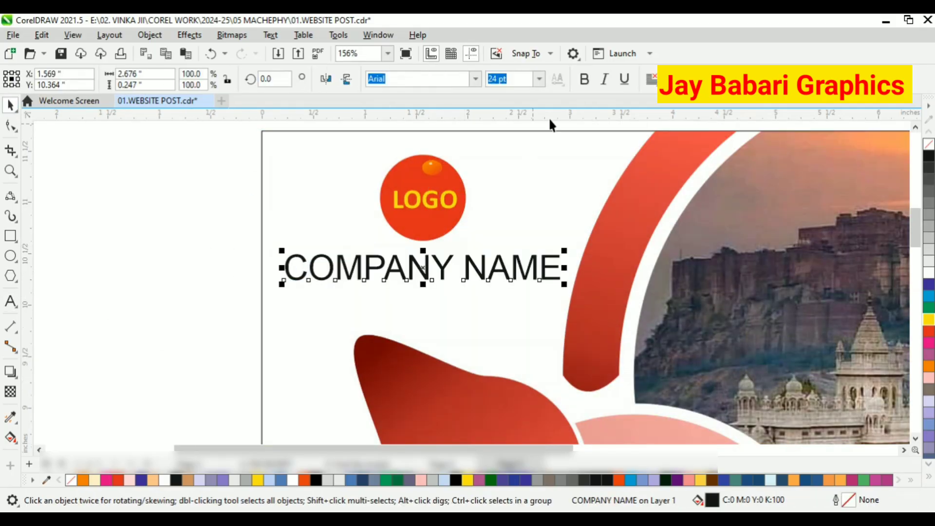
click(584, 79)
scroll(271, 227, down, 1)
drag(424, 261, 376, 256)
scroll(371, 251, up, 1)
click(177, 225)
scroll(209, 209, down, 1)
scroll(303, 374, up, 1)
Add the text 2025 on the large pink shape.
key(F8)
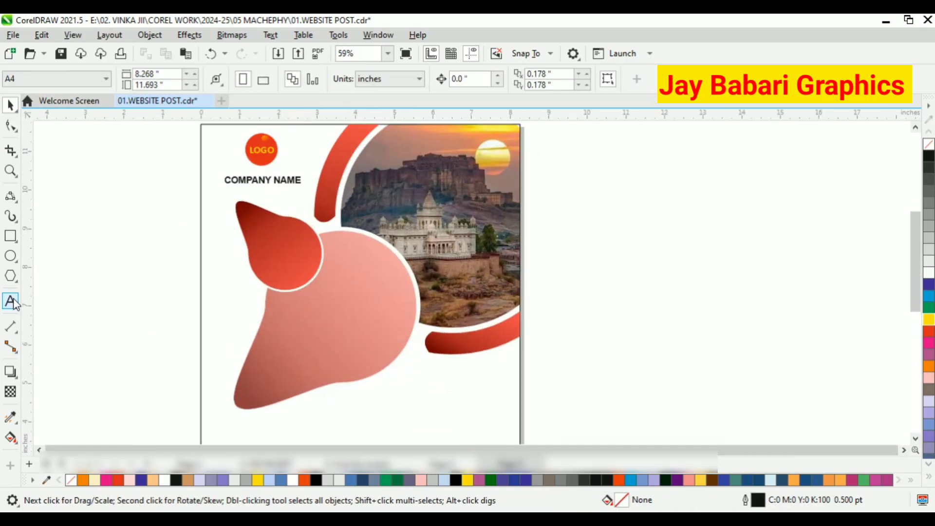
click(311, 325)
click(5, 99)
scroll(391, 384, up, 2)
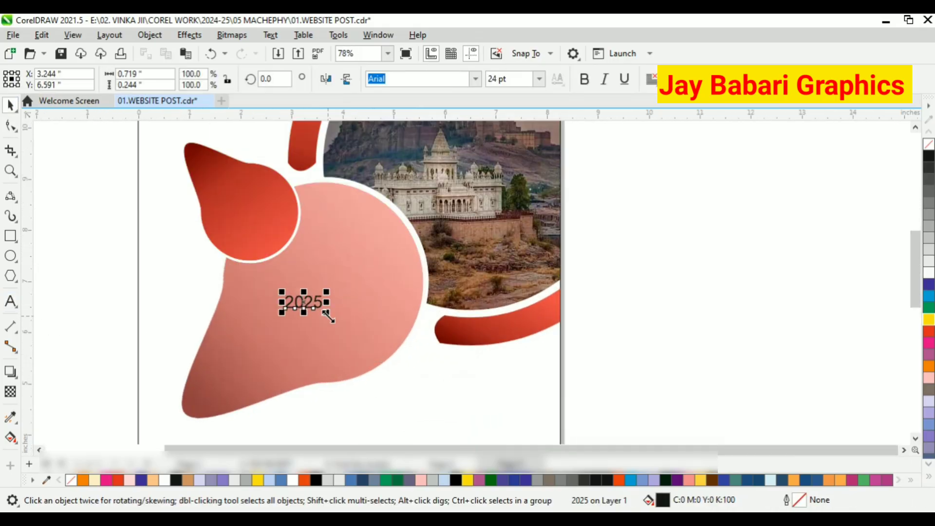
Enlarge the 2025 text to about 72 pt and center it on the pink shape.
drag(326, 312, 399, 336)
scroll(286, 256, down, 3)
drag(354, 294, 328, 306)
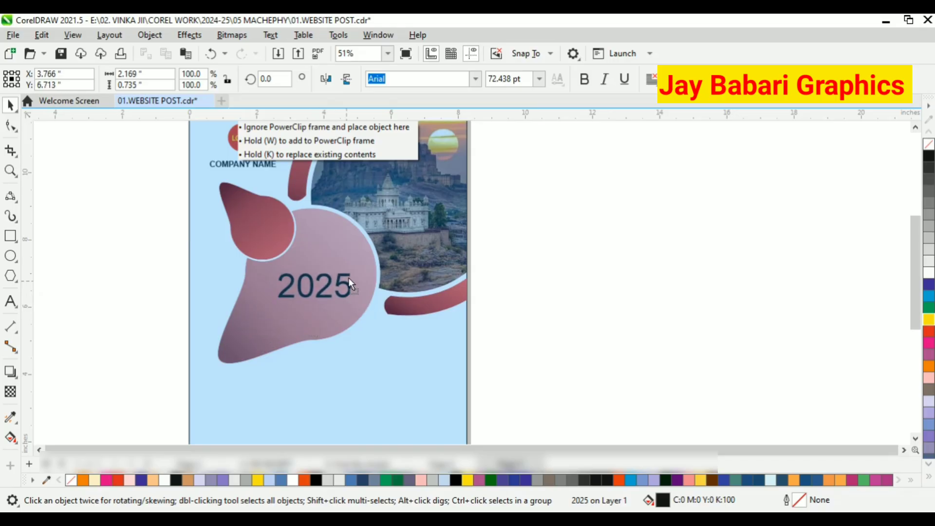
drag(359, 258, 359, 258)
scroll(360, 258, up, 3)
Set the 2025 text to Franklin Gothic Heavy and color it white.
click(475, 79)
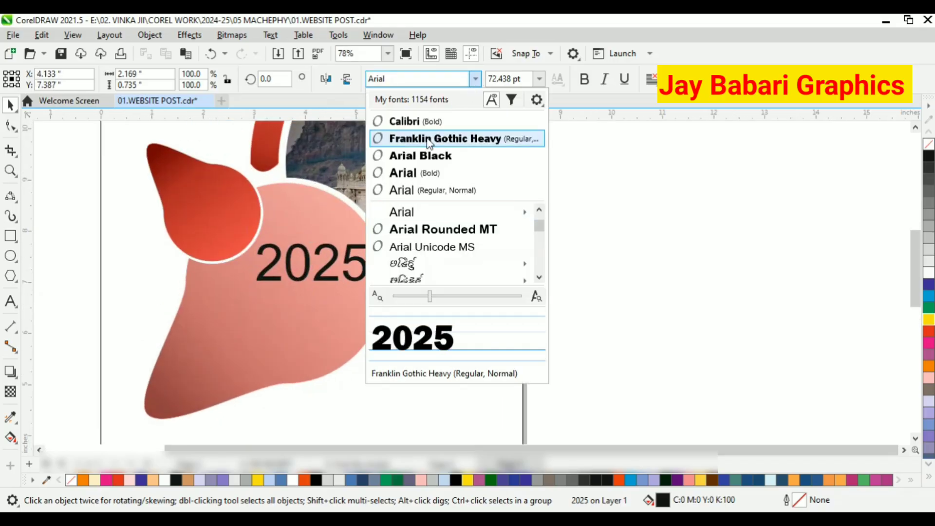
click(448, 135)
click(928, 274)
Color the 2025 text yellow.
click(350, 271)
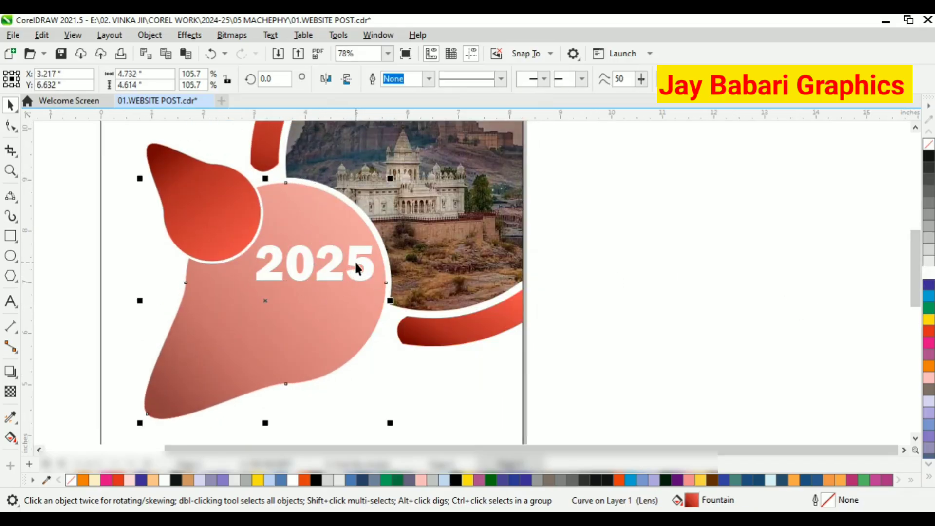
click(354, 262)
click(929, 320)
Apply a new diagonal fountain transparency across the large pink shape.
click(299, 310)
click(10, 391)
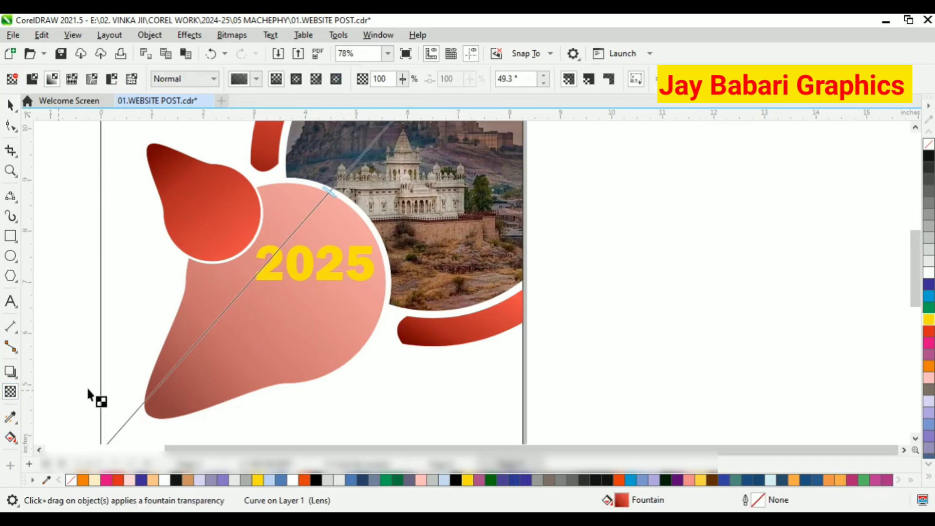
scroll(292, 327, down, 2)
scroll(187, 413, up, 1)
drag(188, 414, 299, 317)
scroll(262, 342, up, 1)
scroll(303, 334, down, 1)
scroll(235, 438, down, 1)
drag(407, 197, 483, 136)
scroll(367, 261, up, 2)
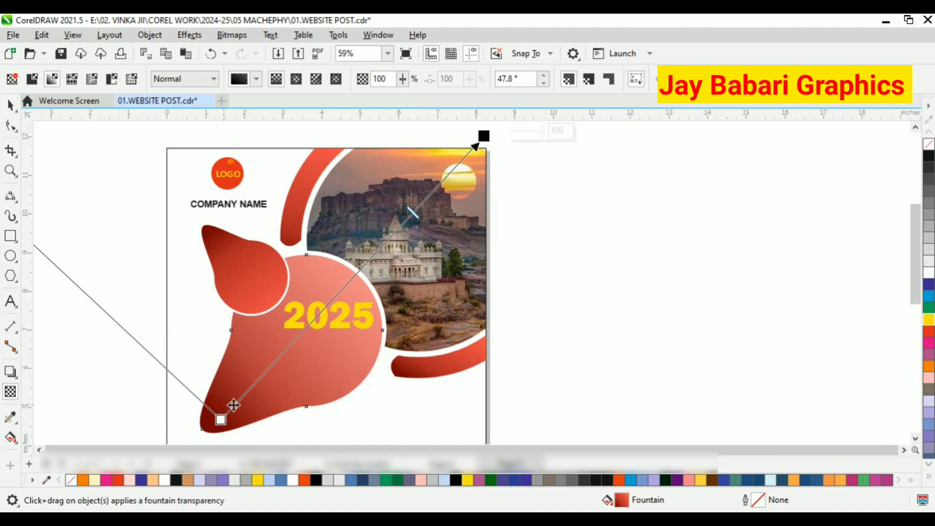
drag(416, 214, 727, 59)
Move the transparency start handle outward and undo the transparency edits.
scroll(448, 248, down, 2)
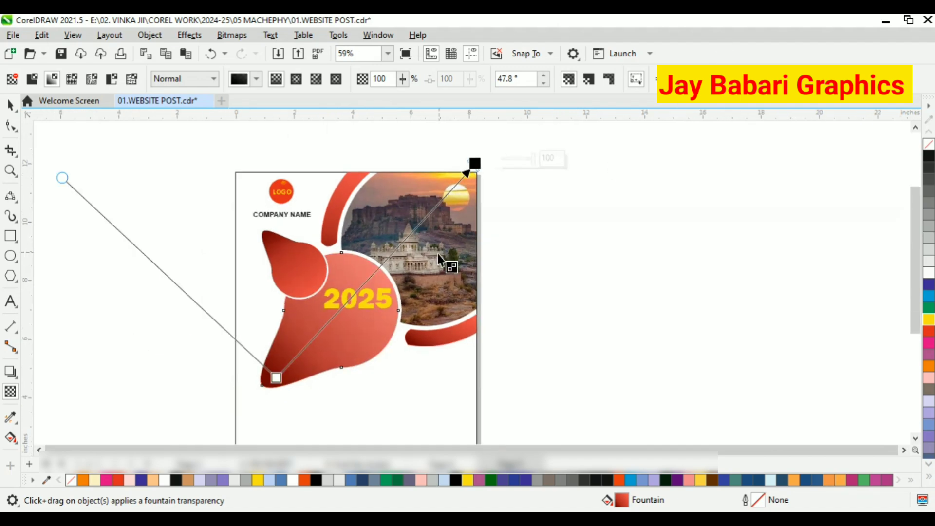
scroll(419, 246, up, 2)
scroll(399, 253, down, 1)
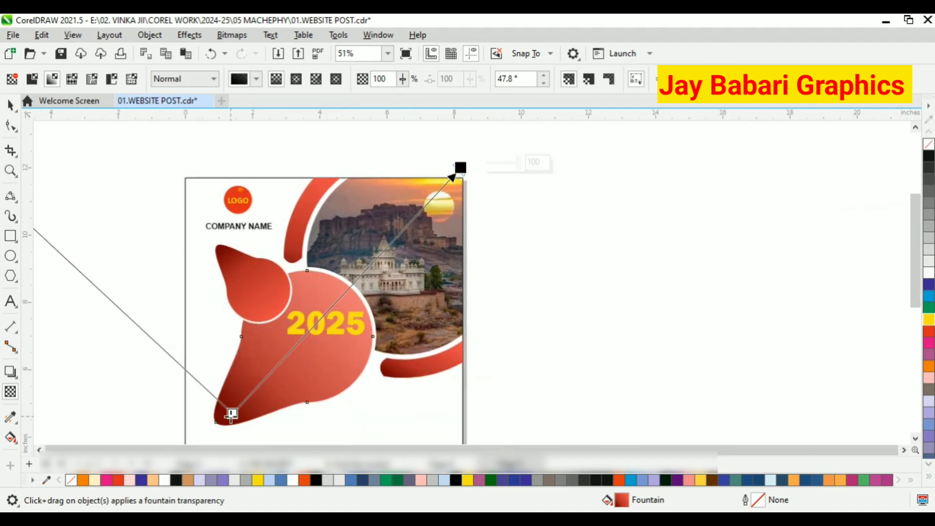
drag(231, 414, 194, 434)
scroll(302, 275, down, 1)
drag(231, 379, 170, 410)
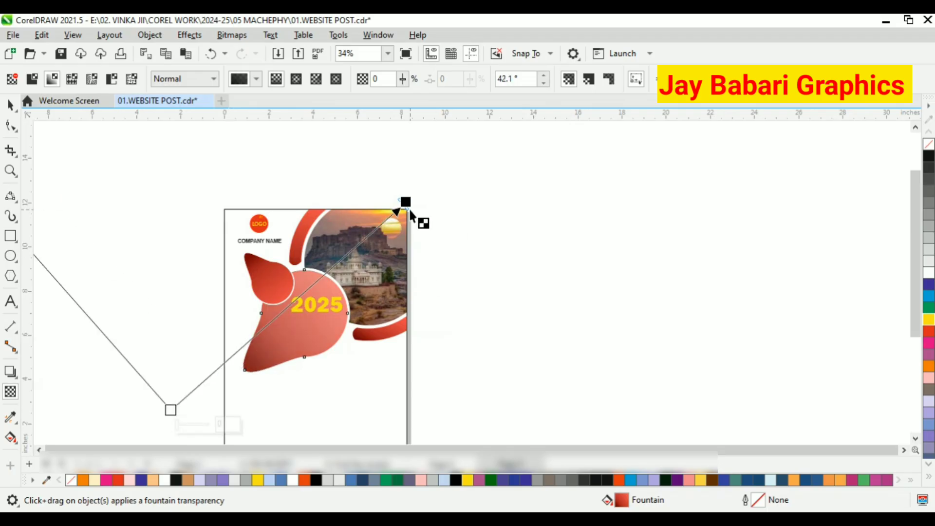
scroll(334, 301, up, 1)
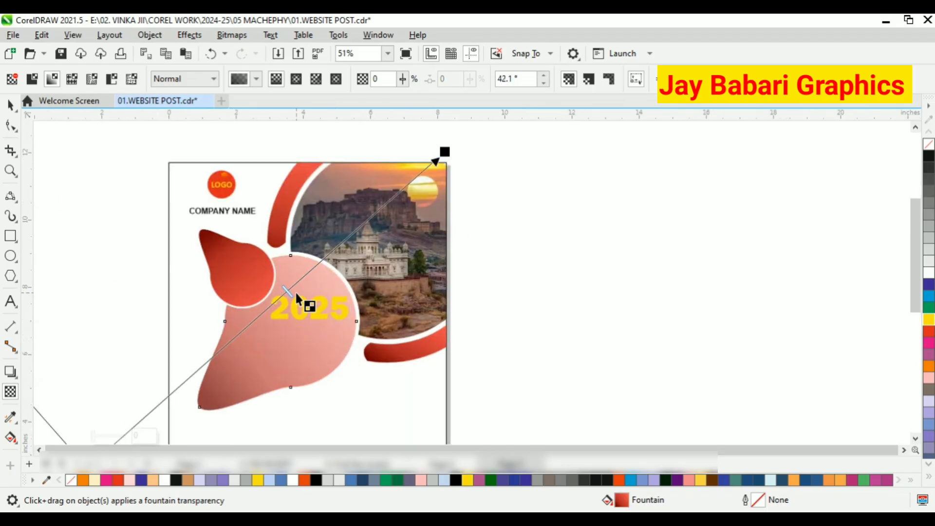
key(ctrl+z)
key(ctrl+z)
key(ctrl+z)
key(ctrl+z)
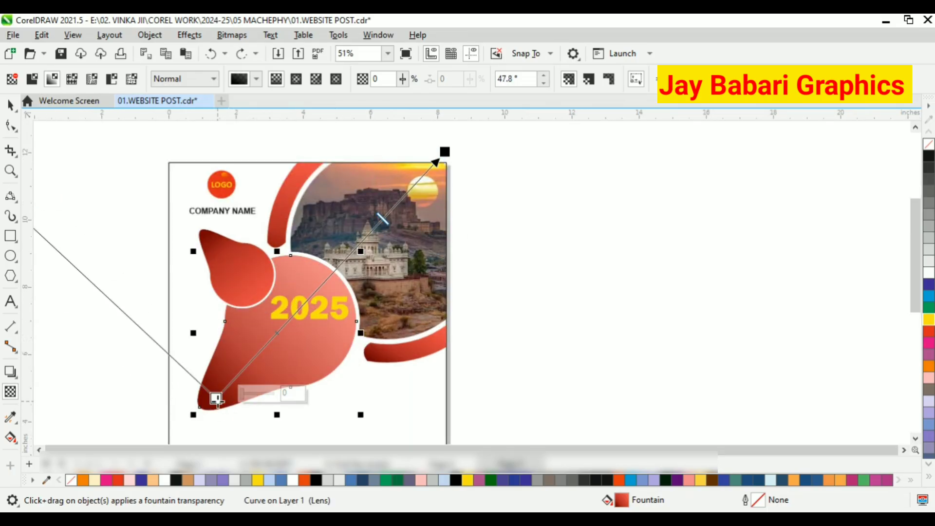
Redrag the transparency across the pink shape and undo it.
drag(215, 397, 409, 248)
click(11, 106)
click(117, 156)
scroll(360, 215, down, 4)
scroll(347, 268, up, 6)
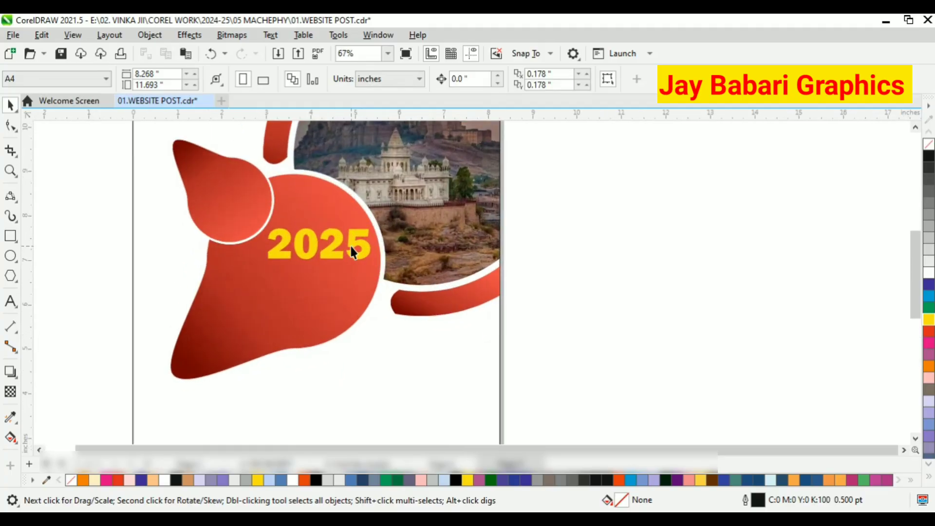
scroll(349, 244, down, 1)
scroll(358, 266, down, 1)
click(355, 214)
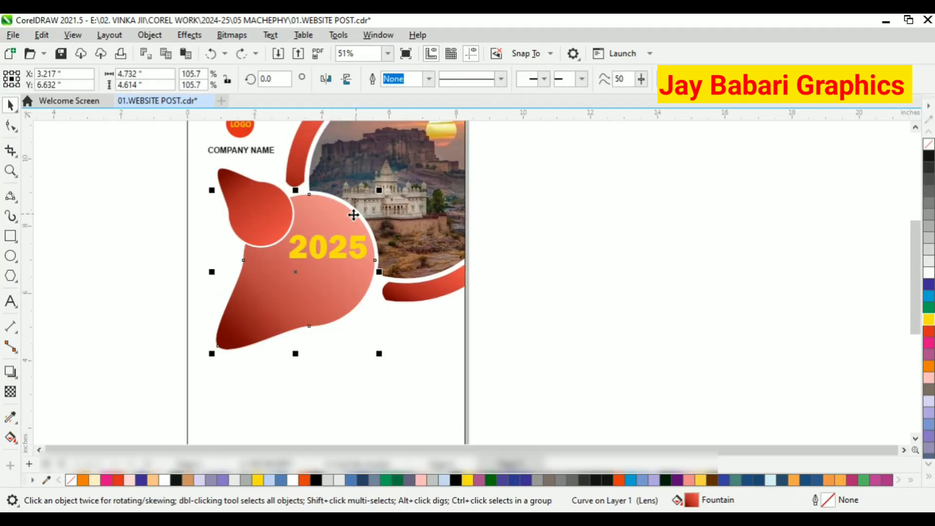
key(ctrl+z)
key(Escape)
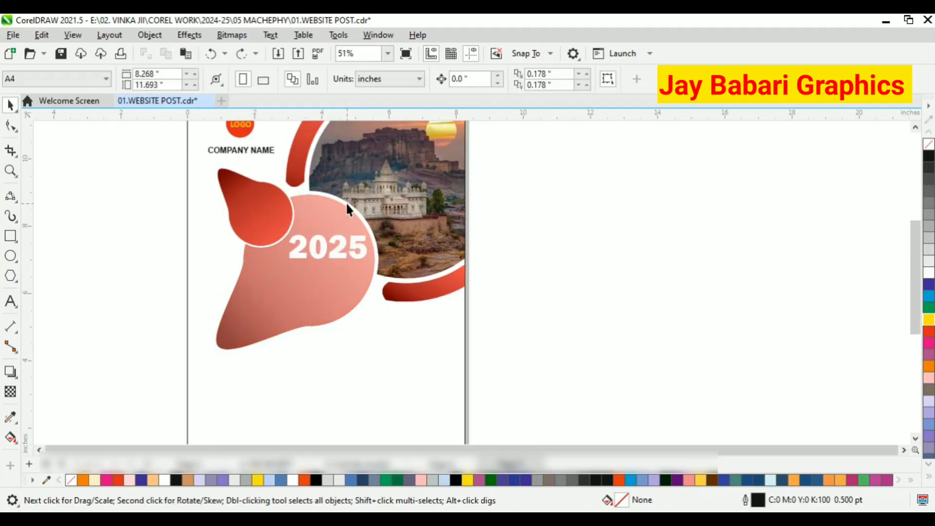
Give the large pink shape a white 36 pt outline that scales with the object.
click(349, 204)
click(930, 143)
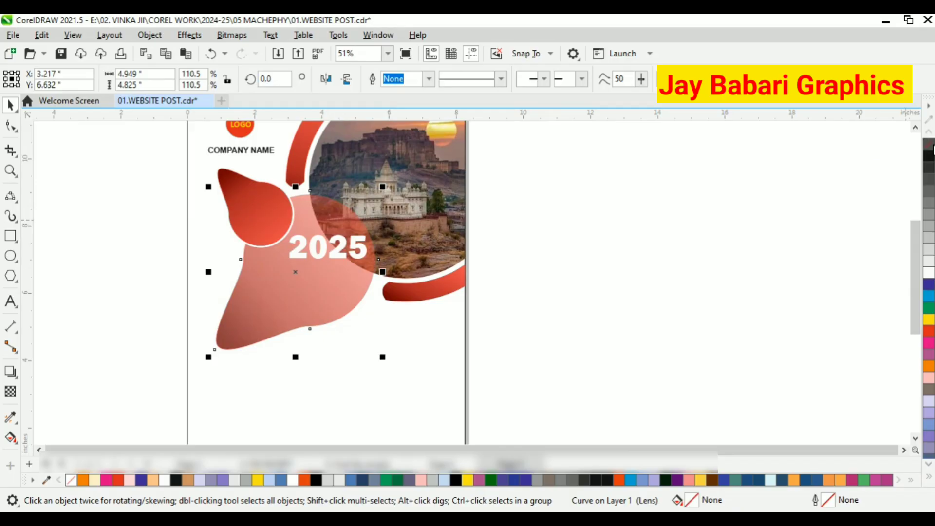
key(F12)
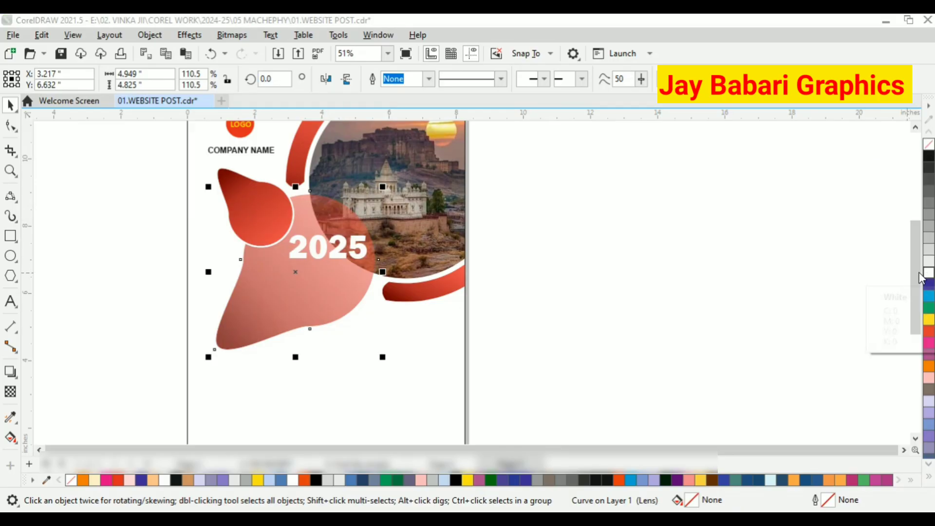
click(381, 198)
click(344, 260)
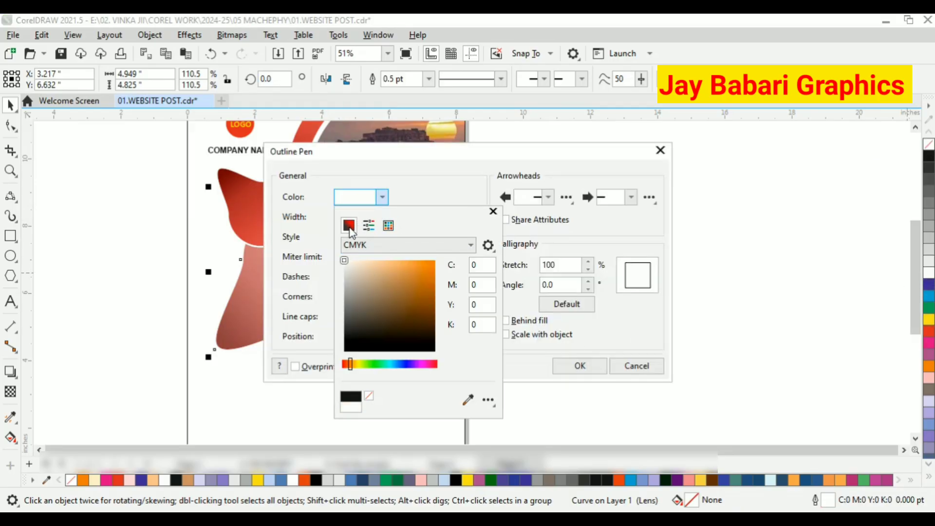
click(430, 197)
click(363, 298)
click(509, 335)
click(383, 217)
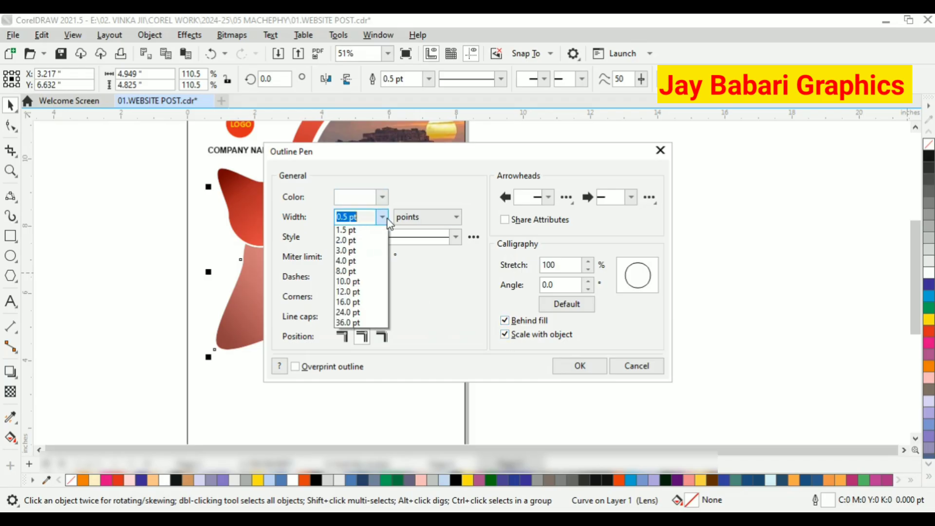
click(353, 324)
click(563, 361)
scroll(448, 294, down, 1)
click(262, 269)
scroll(327, 200, up, 7)
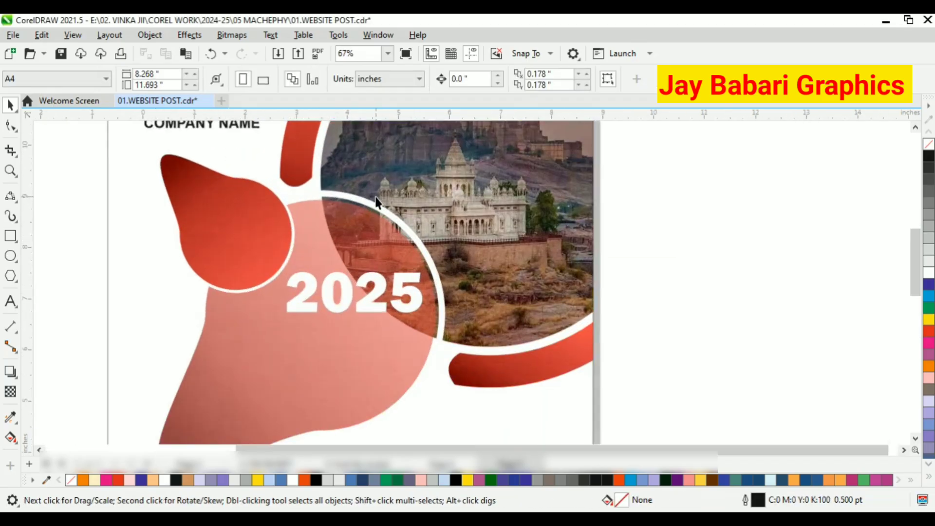
Add the three-line text PROVIDE YOUR BUSINESS DETAILS inside the pink shape below 2025.
scroll(361, 199, down, 4)
scroll(444, 274, down, 7)
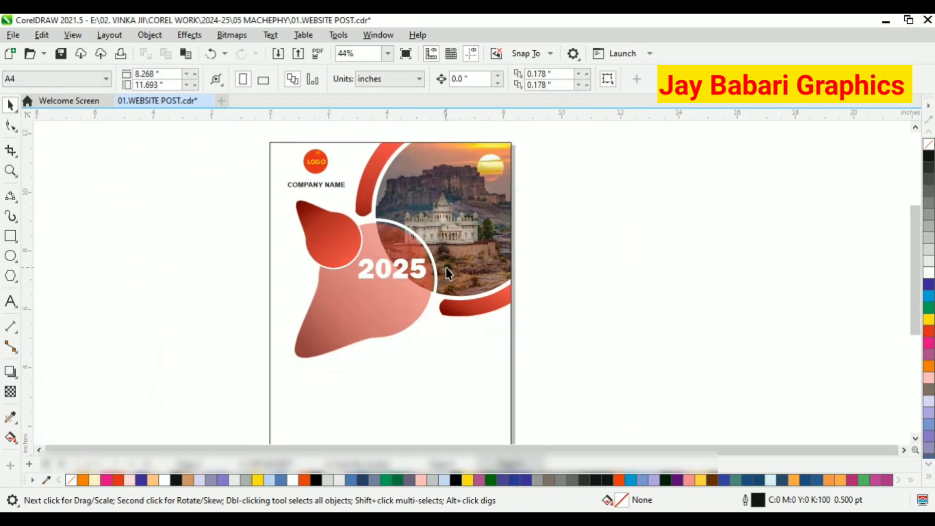
scroll(418, 372, up, 2)
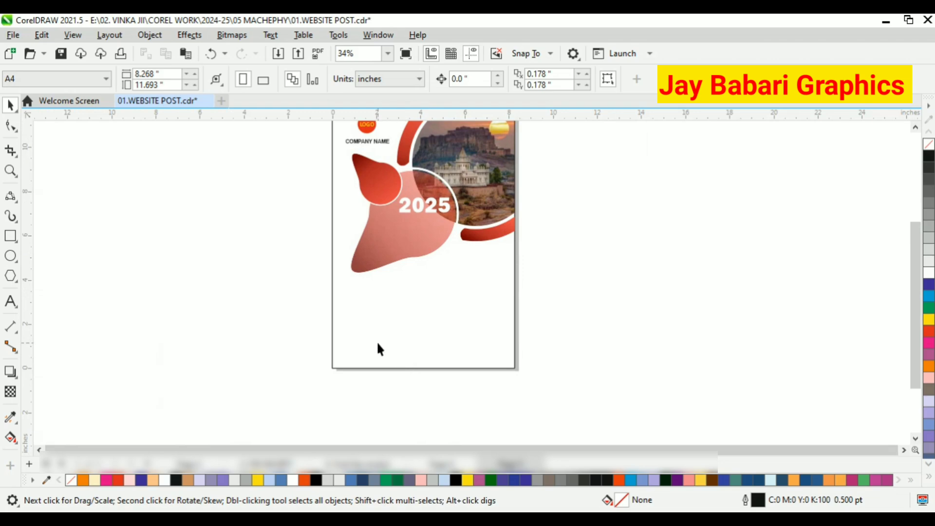
scroll(403, 290, up, 2)
scroll(469, 247, up, 2)
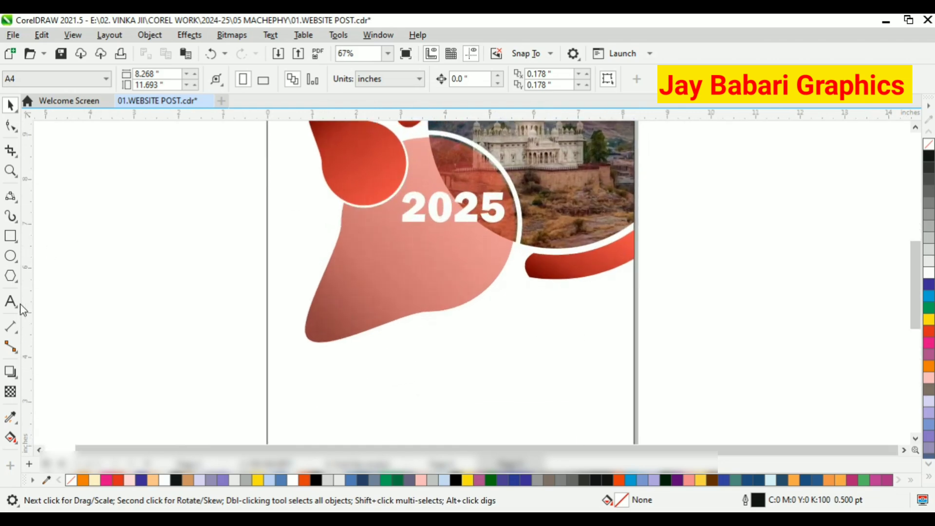
key(F8)
click(349, 259)
text(PRO)
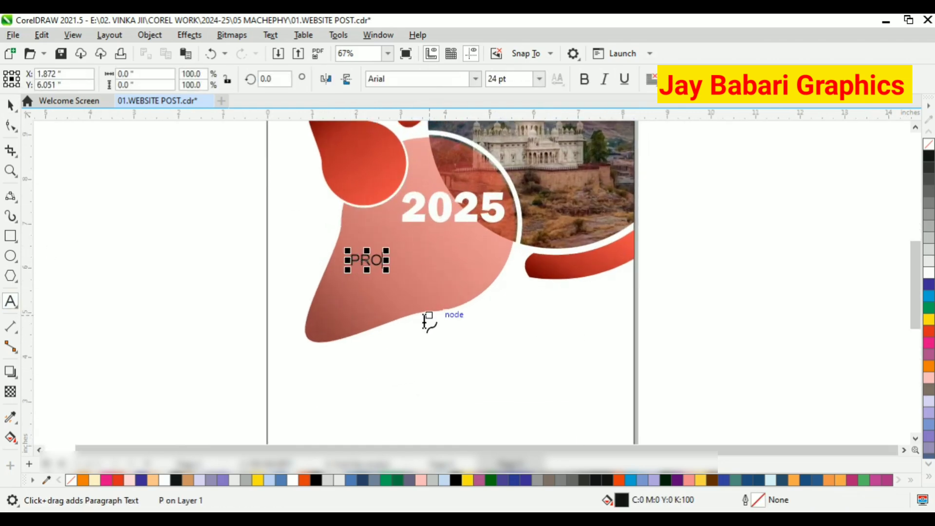
text(VIDE COM)
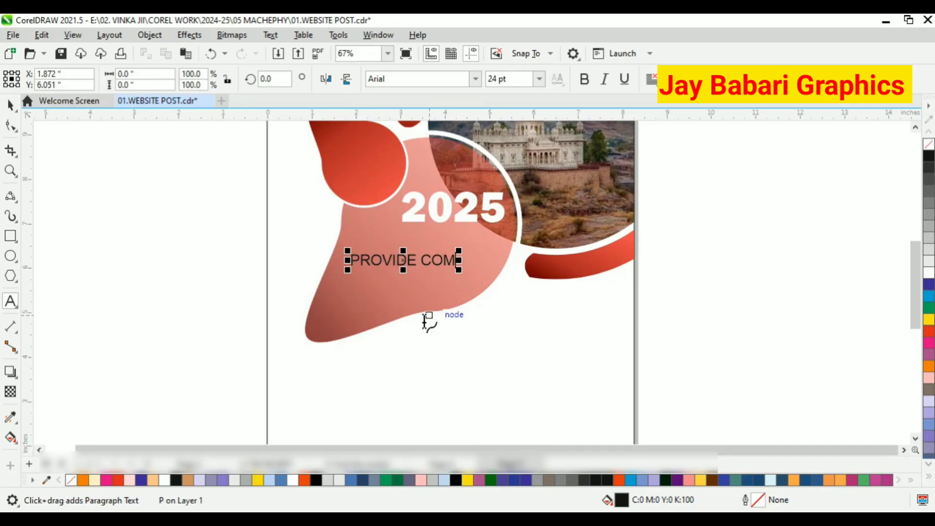
key(BackSpace)
key(BackSpace)
key(BackSpace)
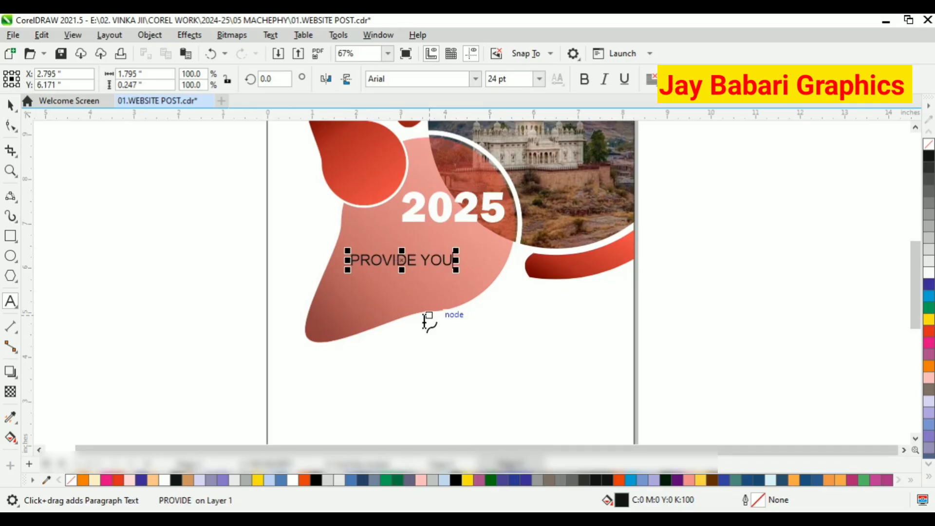
text(YOUR BUSINE)
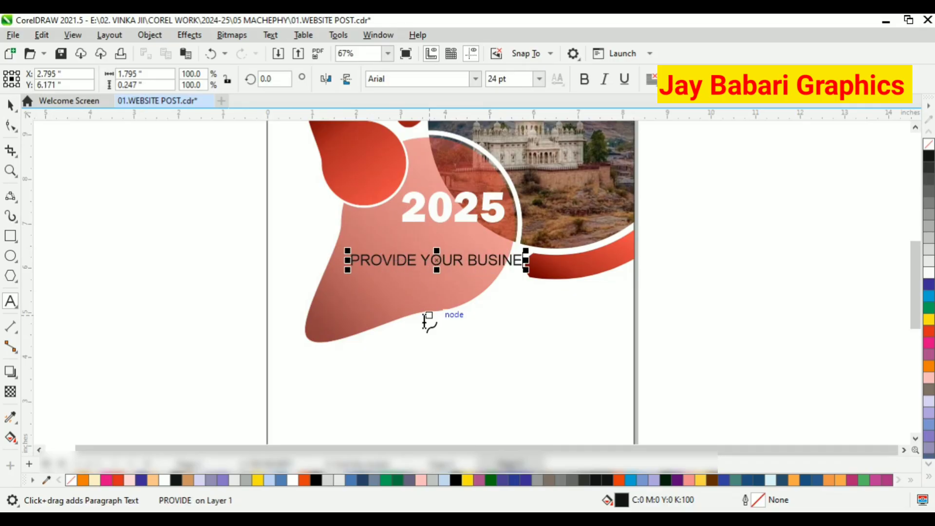
click(465, 259)
key(Return)
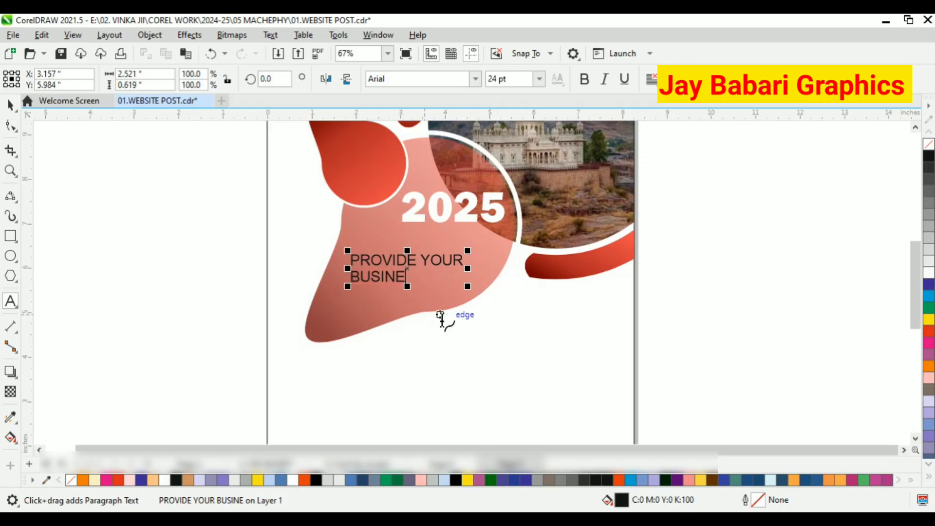
text(SS)
key(Return)
text(DETAILS)
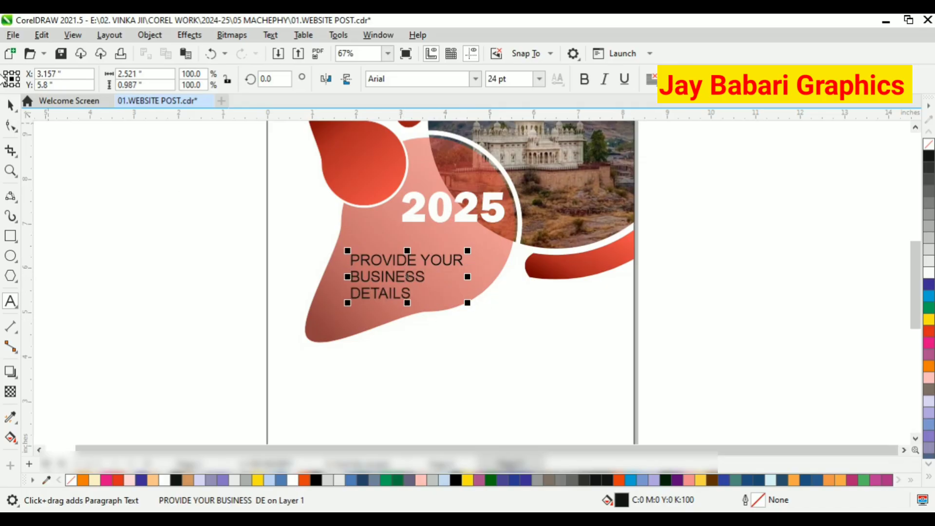
Scale up the business details text block and shift it slightly upward.
key(ctrl+space)
scroll(432, 258, up, 1)
drag(480, 294, 517, 316)
drag(486, 236, 478, 228)
Set the business details text to Arial Black with a yellow fill.
click(475, 78)
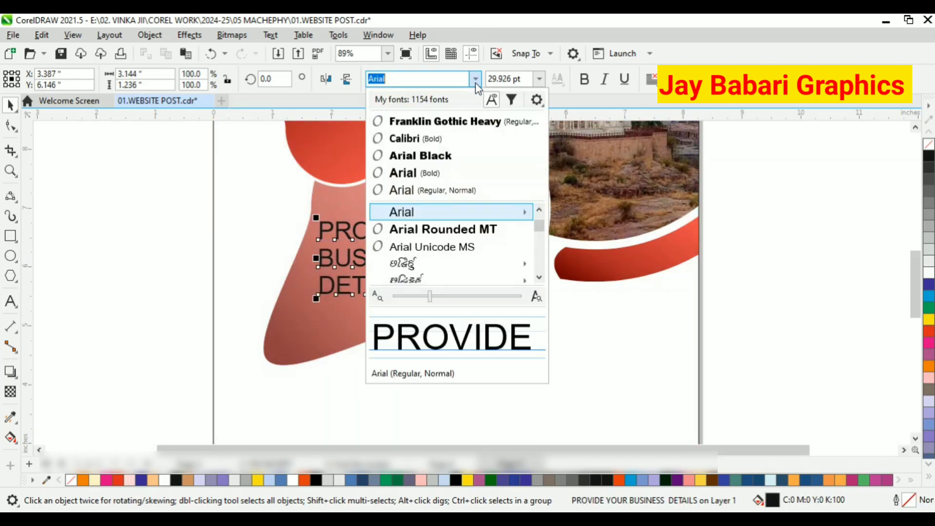
click(441, 155)
click(928, 271)
click(928, 321)
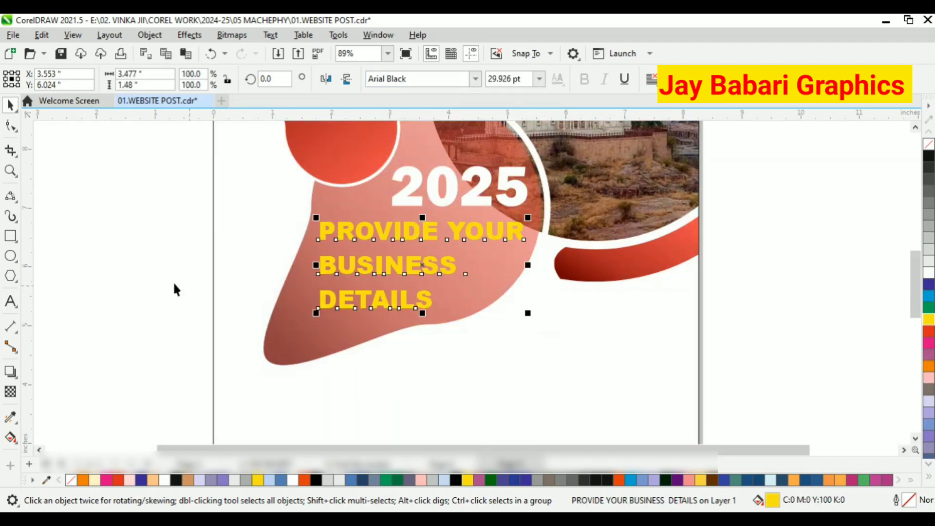
Tighten the line spacing of the business details text and nudge the block into place.
key(F10)
drag(316, 314, 322, 294)
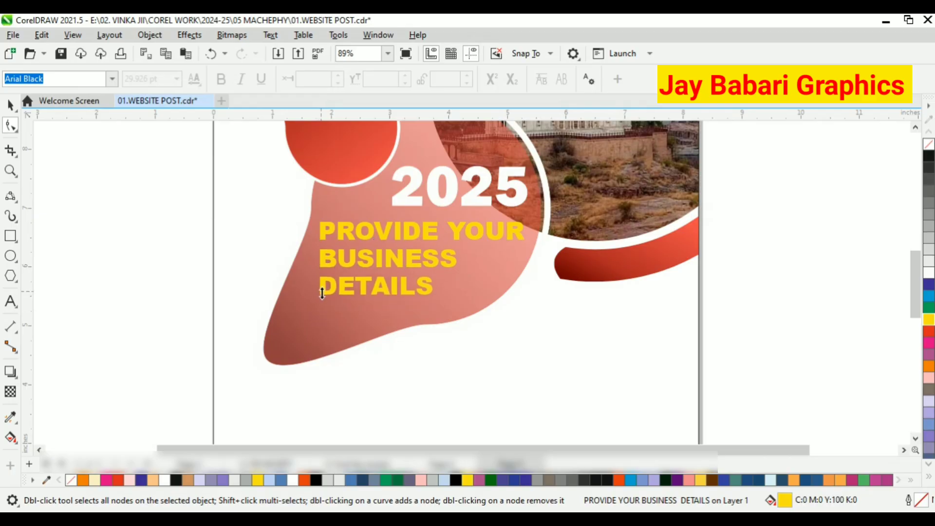
click(10, 105)
scroll(453, 242, up, 2)
drag(481, 235, 476, 248)
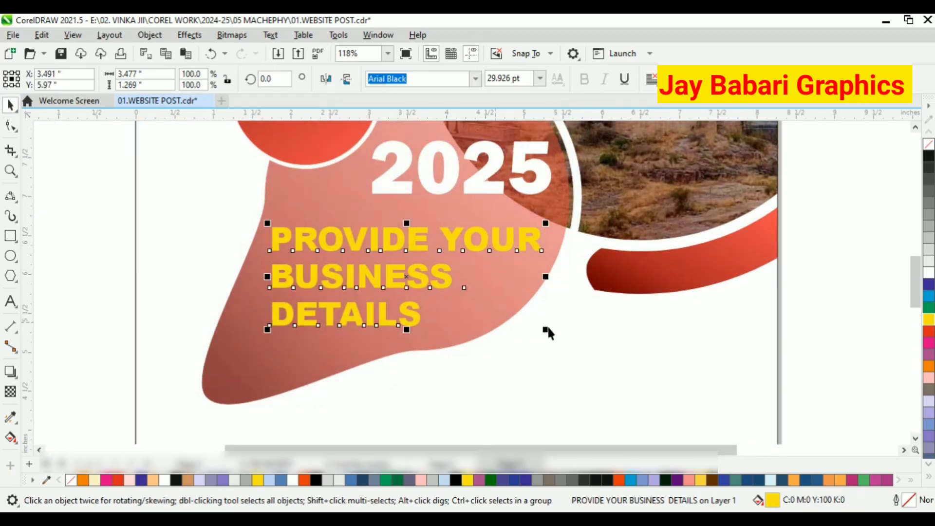
Fill the 2025 text yellow and the business details text white.
scroll(538, 328, down, 2)
click(511, 228)
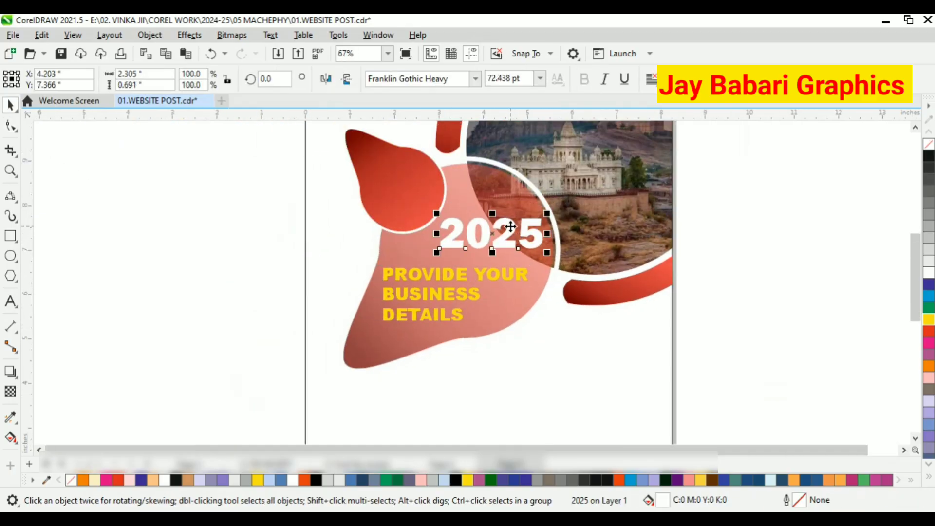
click(929, 318)
click(429, 292)
click(929, 273)
click(186, 320)
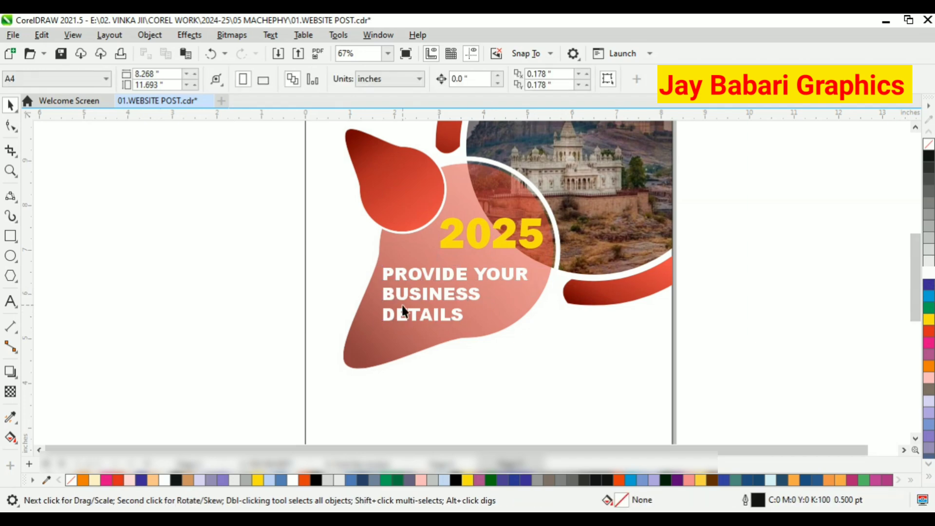
Draw a rectangle about 5.5 × 0.76 inches along the bottom right edge of the page.
scroll(352, 349, down, 2)
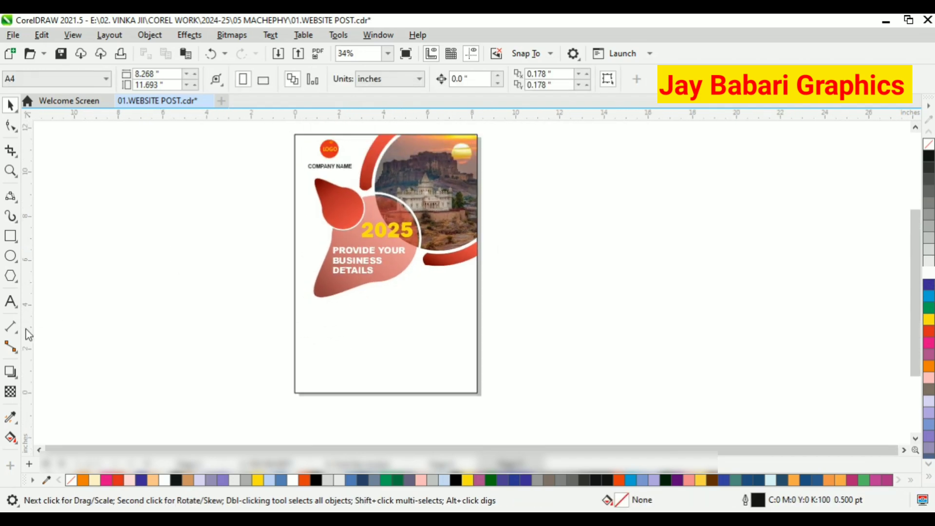
click(11, 235)
scroll(417, 364, up, 1)
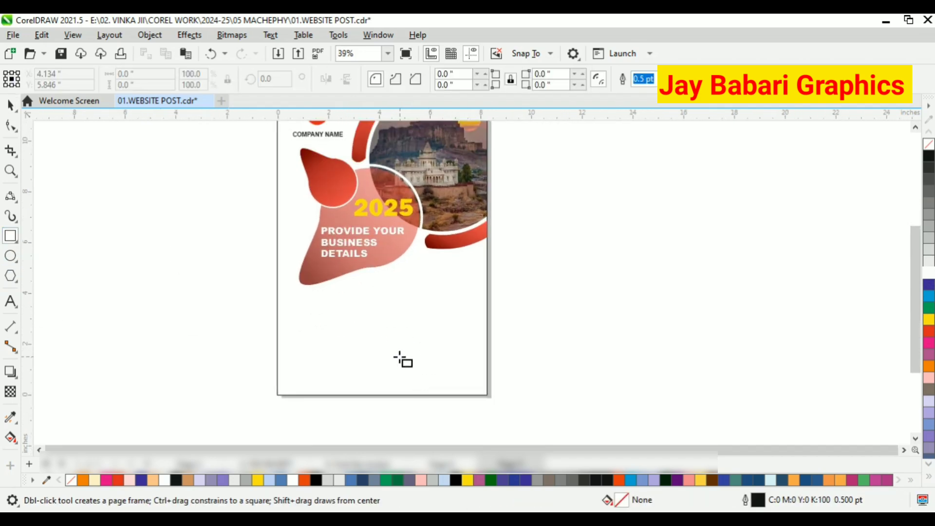
mouse_move(346, 360)
mouse_down()
mouse_move(482, 393)
mouse_move(492, 385)
mouse_up()
scroll(461, 388, up, 3)
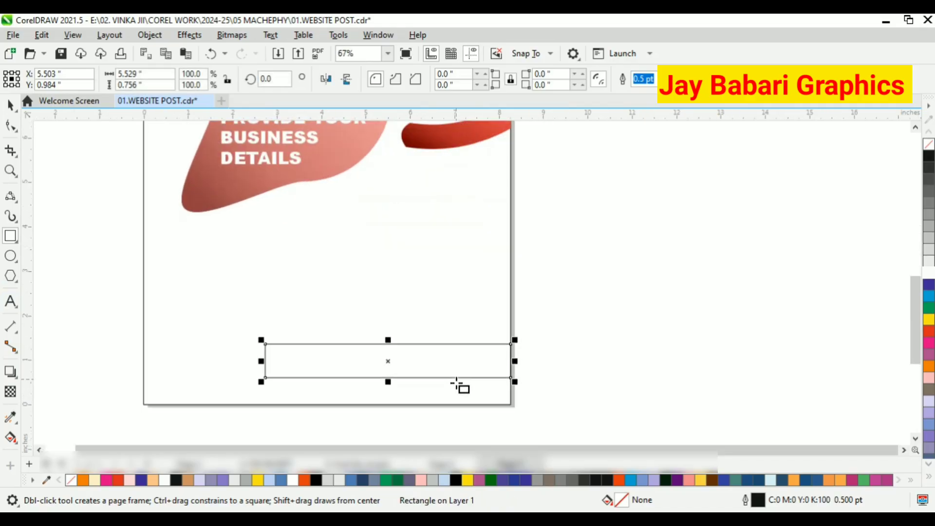
Round the rectangle's left corners to 0.378 inches.
click(10, 105)
click(11, 126)
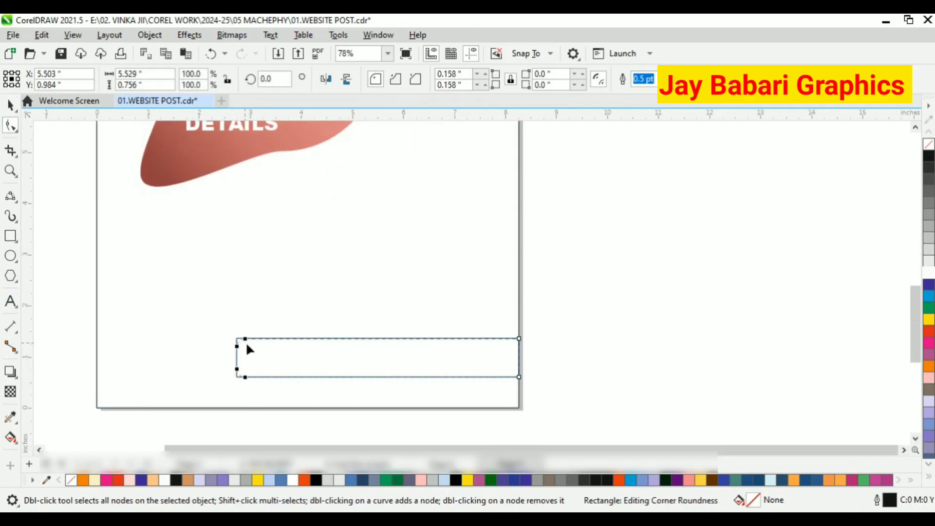
key(space)
scroll(461, 385, down, 1)
click(580, 373)
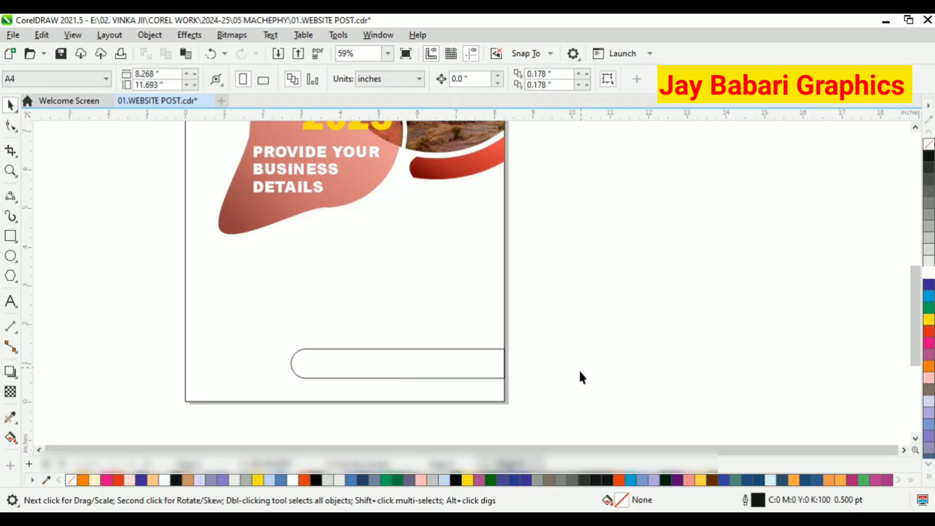
click(393, 376)
scroll(393, 376, up, 1)
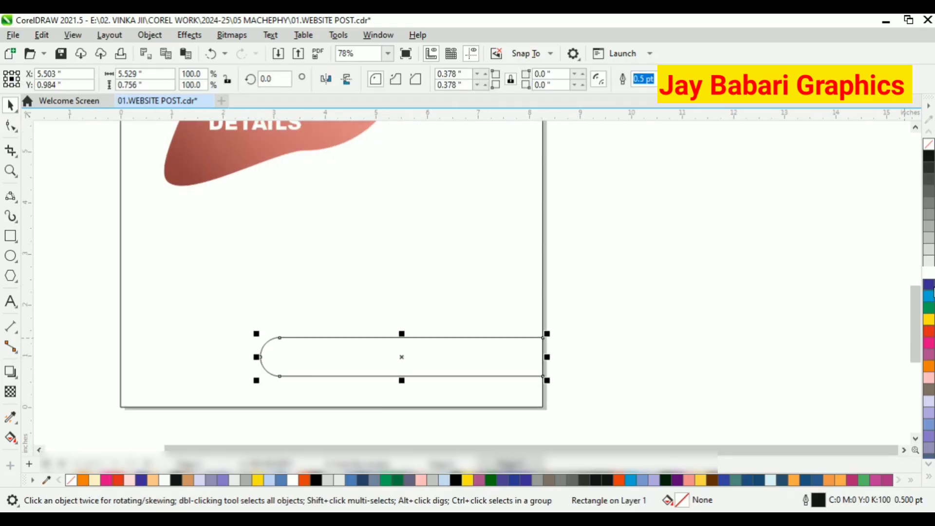
Fill the rounded rectangle red and remove its outline.
click(929, 332)
click(633, 347)
click(531, 353)
right_click(928, 144)
click(768, 241)
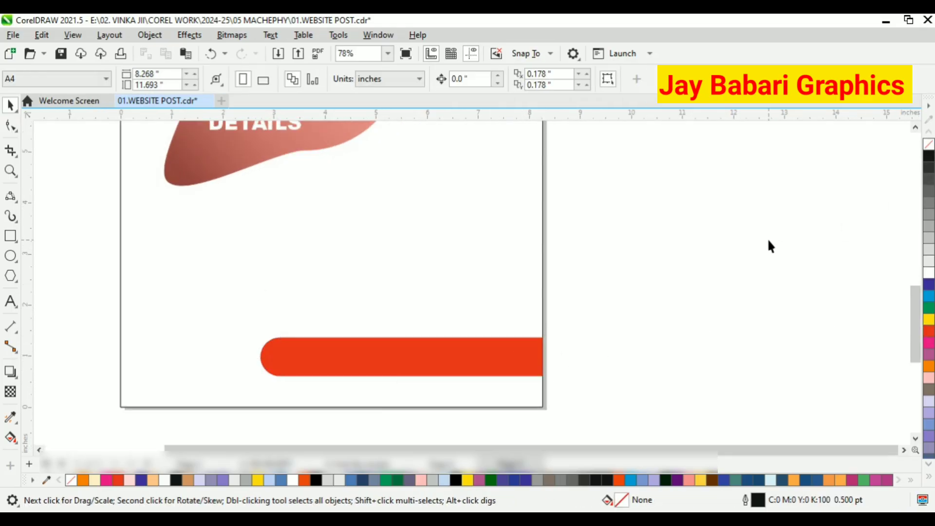
Copy the red gradient fill of the ring segments onto the bar with the Attributes Eyedropper.
scroll(428, 349, down, 3)
click(15, 423)
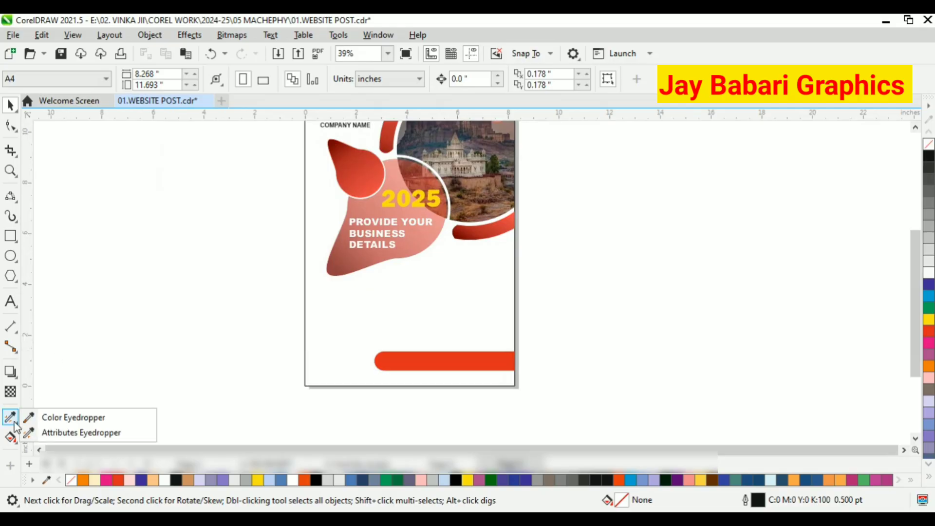
click(49, 432)
click(425, 360)
scroll(398, 363, up, 2)
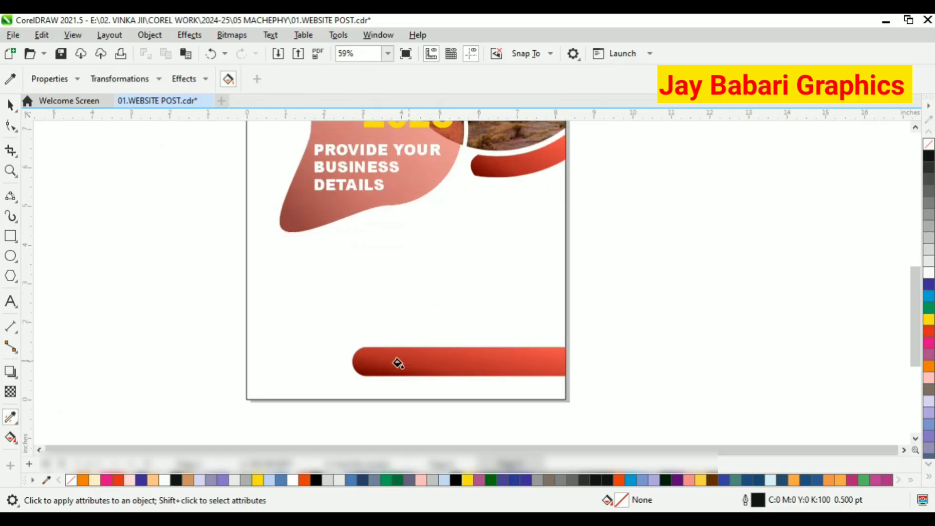
Redraw the bar's fountain fill horizontally from its rounded left end to its right end.
click(12, 439)
click(420, 367)
drag(359, 354, 589, 360)
drag(358, 354, 352, 361)
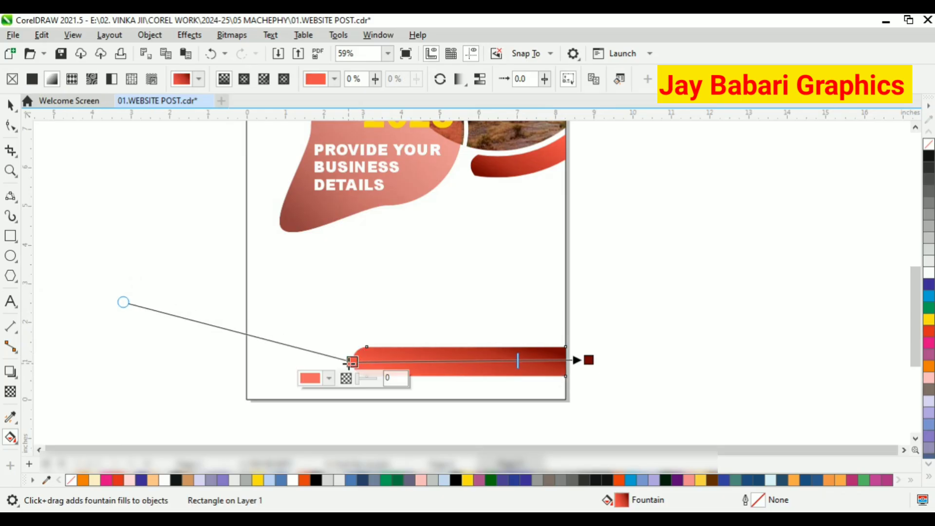
Change the fill's start color to a brighter orange-red and extend the end handle farther right.
click(329, 378)
click(398, 213)
click(599, 299)
click(518, 363)
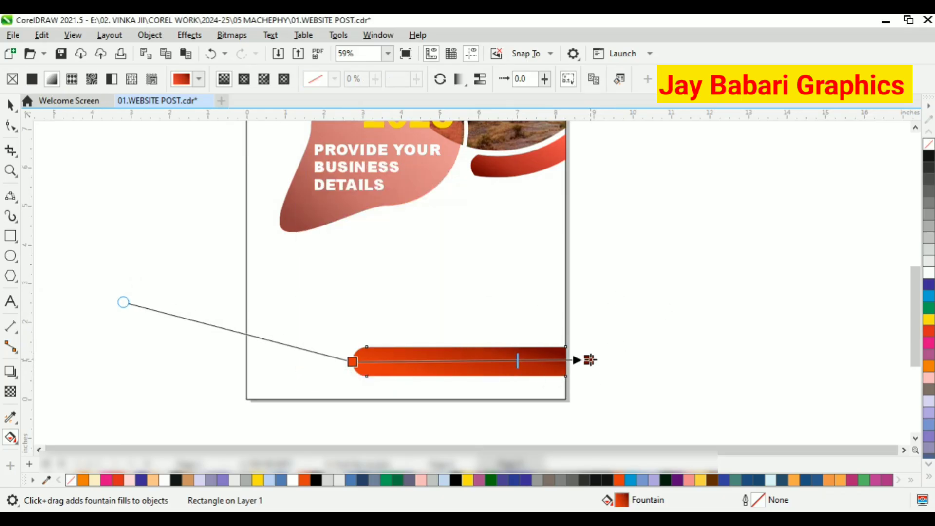
drag(588, 360, 639, 361)
click(11, 105)
click(423, 253)
scroll(433, 254, down, 1)
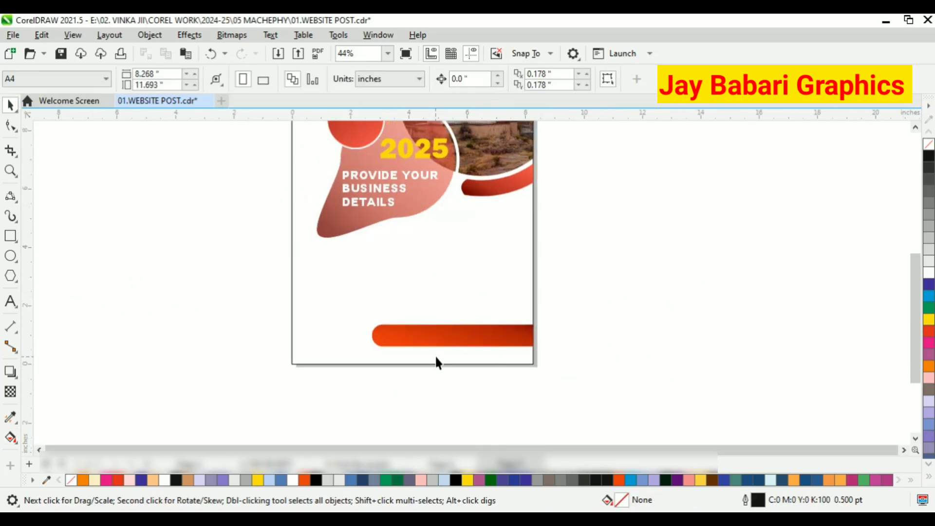
scroll(436, 363, up, 1)
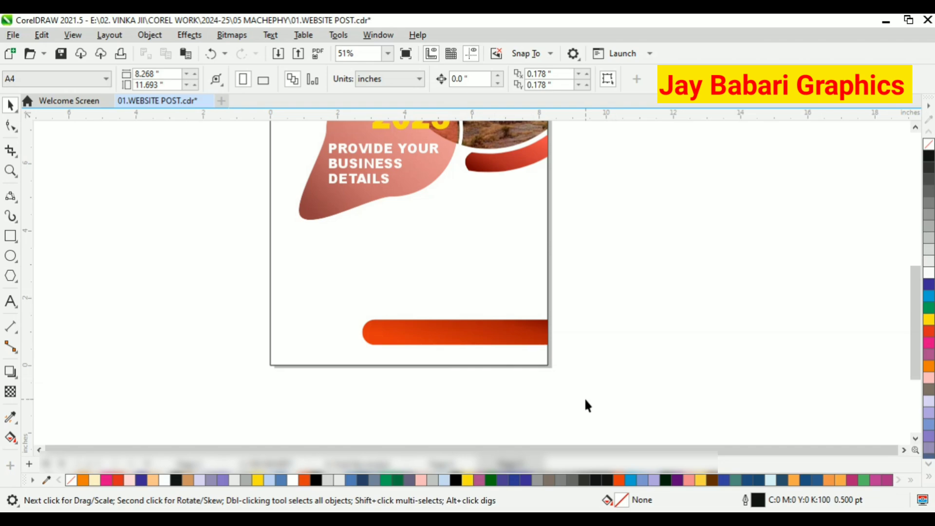
Type a placeholder phone number as text inside the bar.
click(11, 302)
scroll(444, 348, up, 2)
click(345, 332)
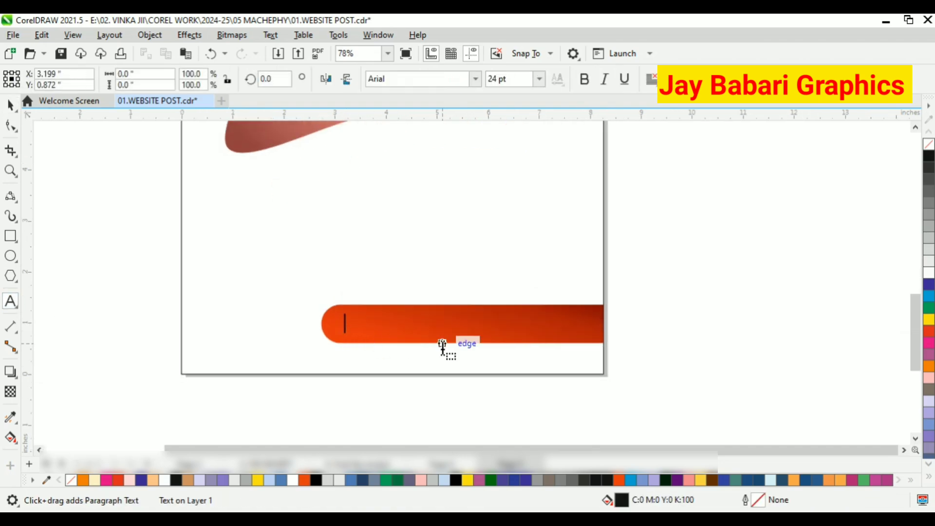
text(+ 91)
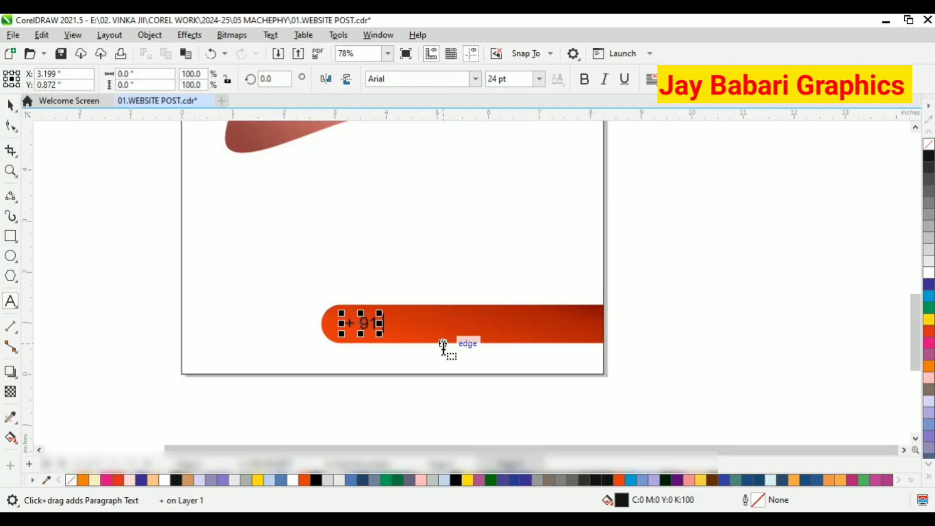
text( 123 456 7890)
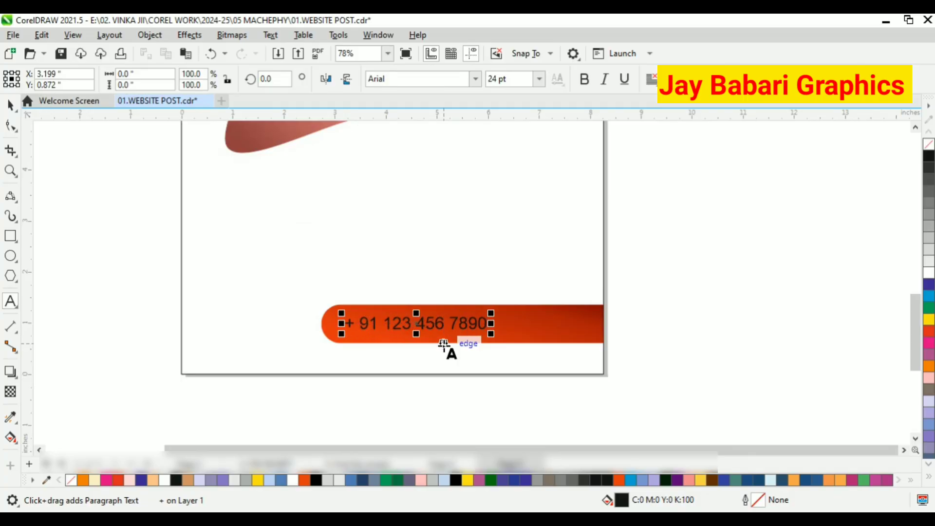
key(ctrl+space)
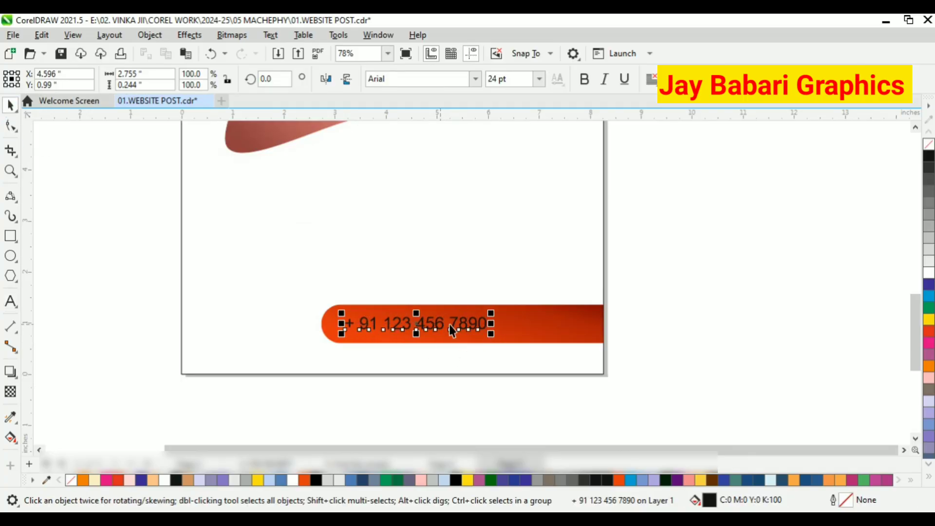
Enlarge the phone number text, fill it white and switch it to a heavier font.
drag(491, 334, 594, 344)
click(929, 273)
click(475, 78)
click(407, 121)
scroll(585, 336, down, 3)
click(573, 311)
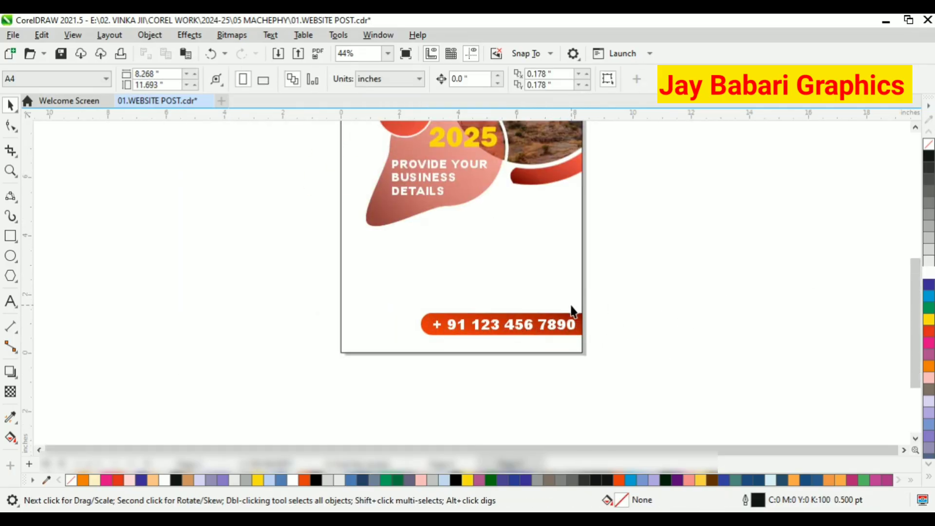
Draw a circle about 1.24 inches wide above the left end of the phone bar.
click(10, 255)
scroll(365, 274, up, 2)
drag(357, 240, 413, 296)
key(space)
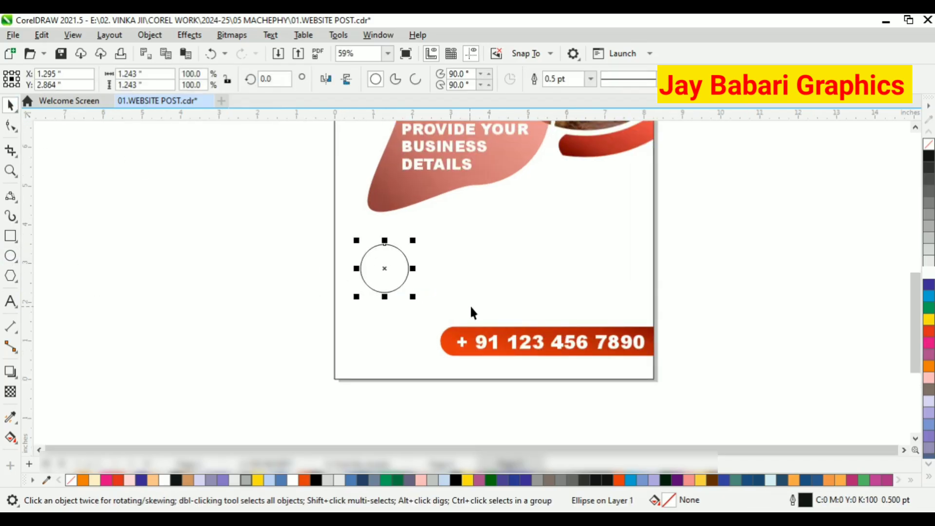
scroll(469, 305, down, 2)
scroll(453, 307, up, 2)
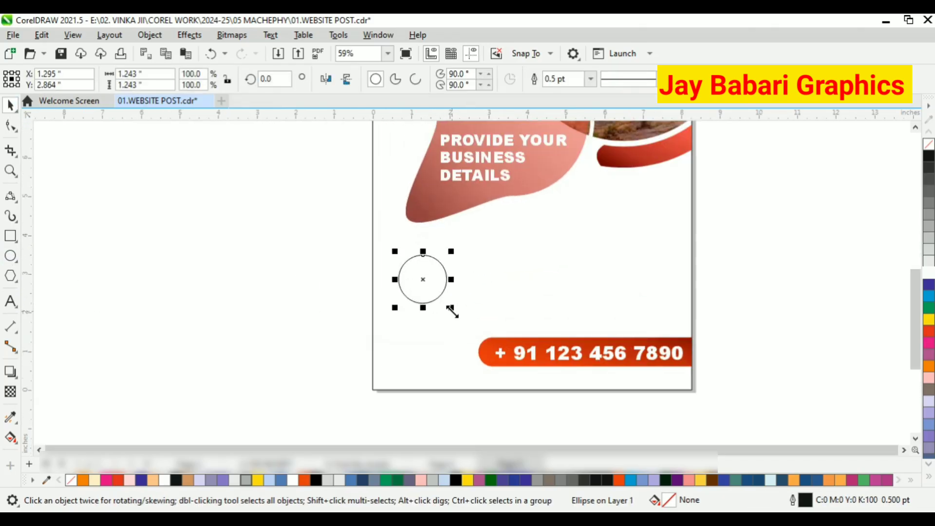
Shrink the circle to about 0.91 inches and duplicate it into a row of three evenly spaced circles.
drag(451, 308, 440, 292)
scroll(432, 291, up, 1)
right_click(406, 263)
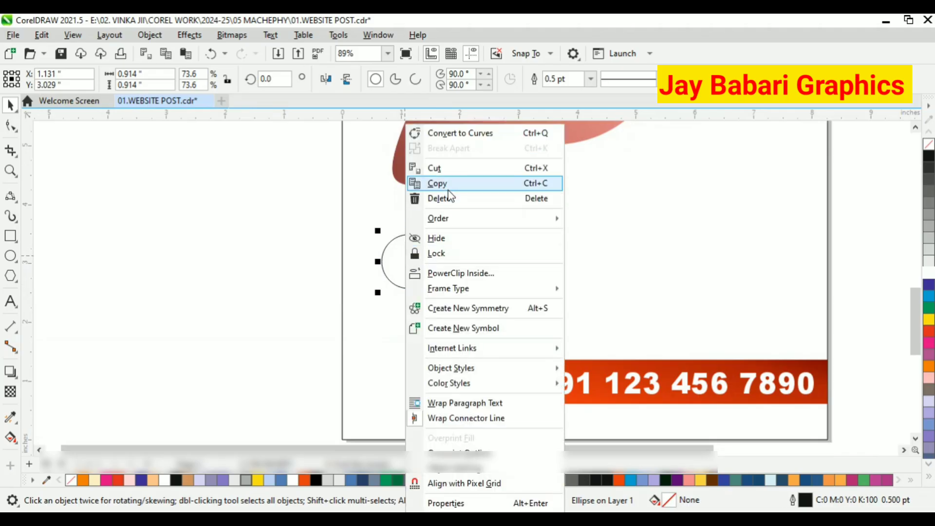
click(448, 185)
drag(408, 263, 472, 263)
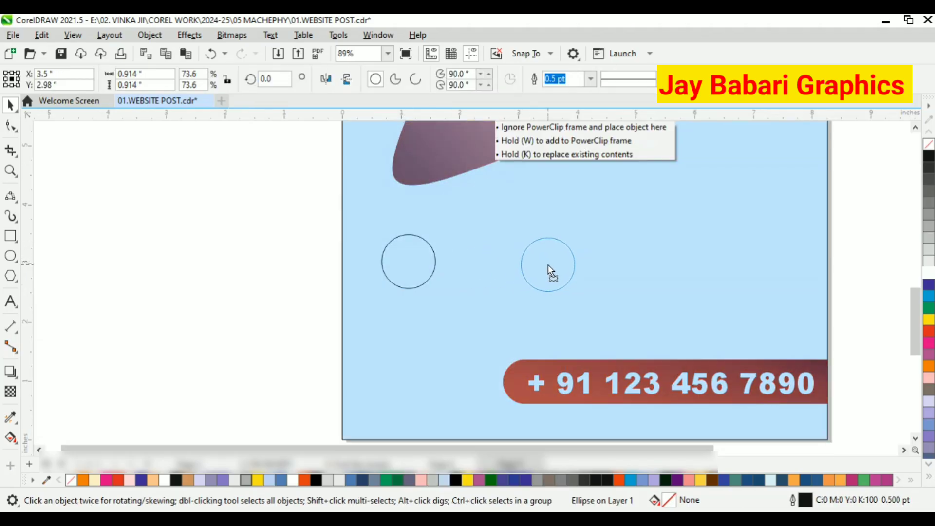
drag(581, 267, 580, 265)
key(ctrl+r)
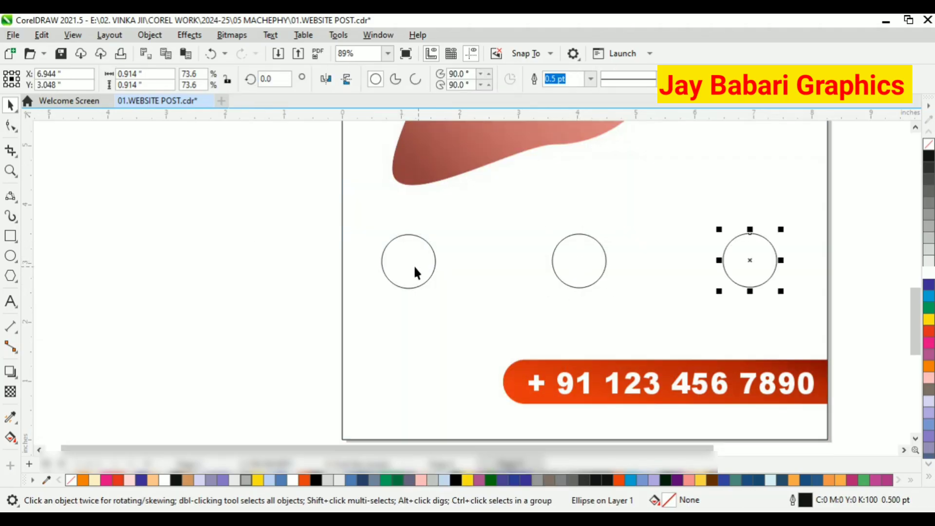
click(413, 265)
key(Delete)
key(ctrl+z)
click(580, 263)
click(749, 259)
click(855, 266)
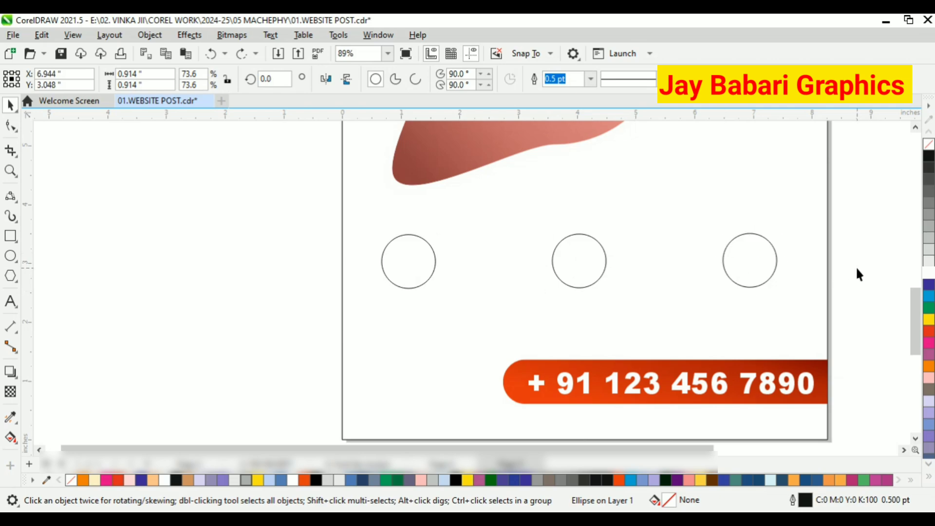
Fill the three circles blue, yellow and orange from left to right.
drag(267, 223, 859, 306)
click(429, 269)
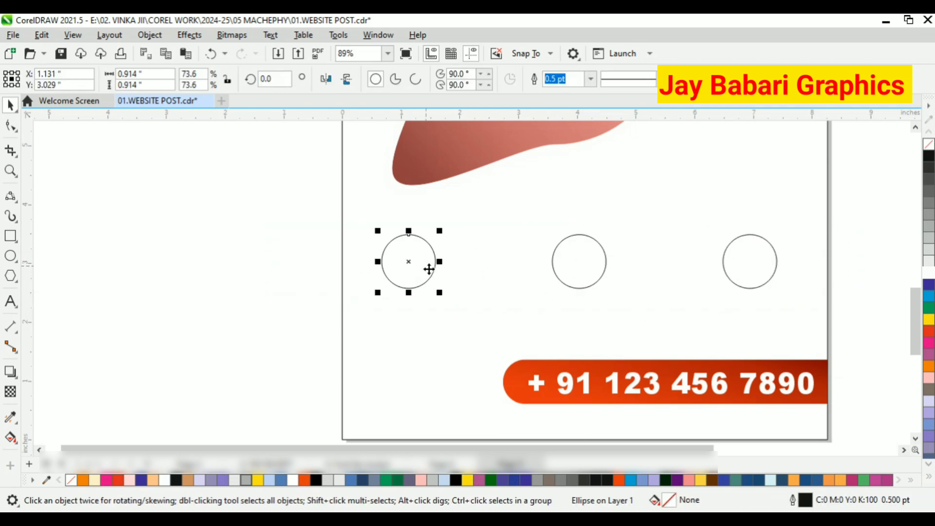
click(928, 298)
key(Tab)
click(929, 286)
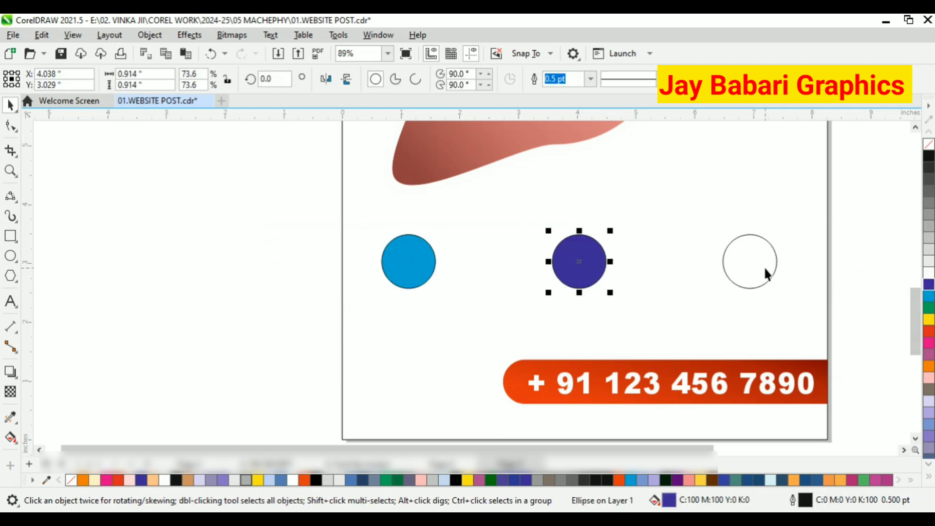
click(928, 307)
key(Tab)
click(928, 366)
scroll(567, 277, down, 2)
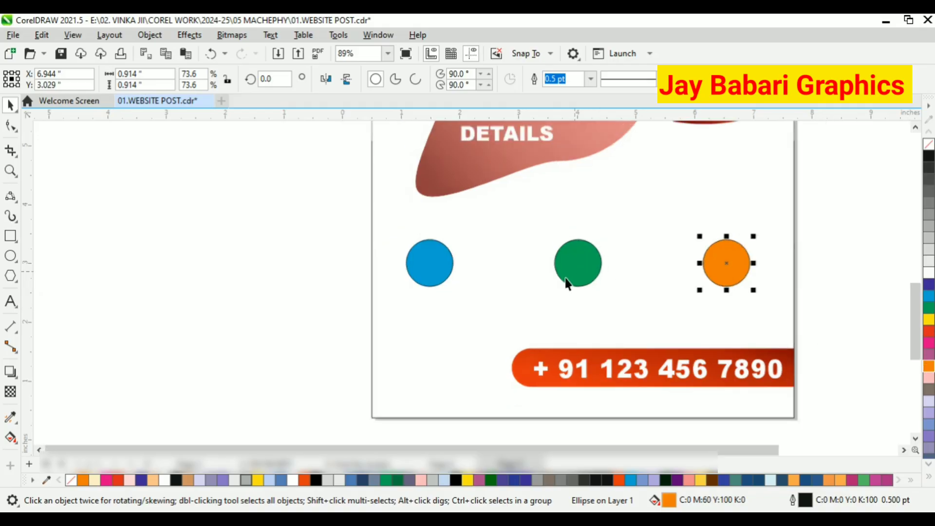
click(582, 267)
click(928, 319)
Group the three colored circles and center-align them.
drag(344, 246, 713, 312)
click(475, 284)
scroll(554, 283, down, 1)
key(ctrl+g)
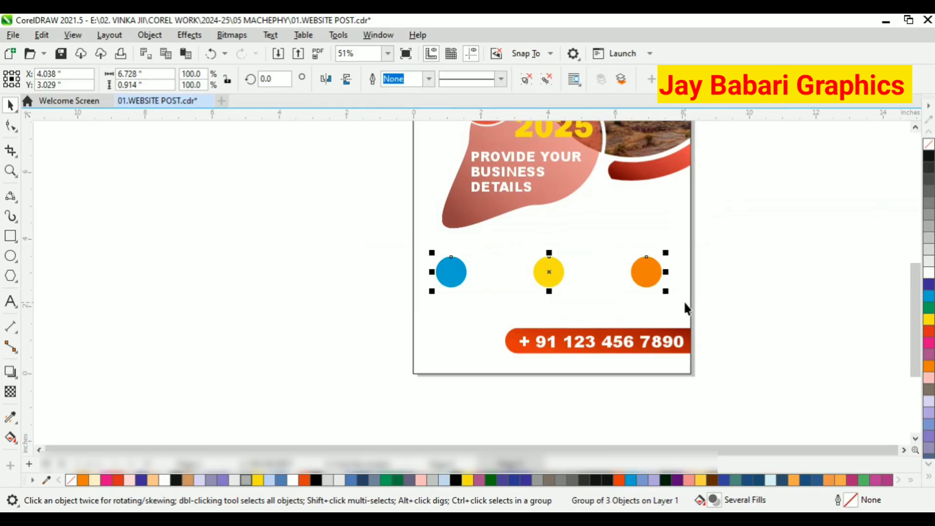
shift+click(684, 302)
key(c)
key(Escape)
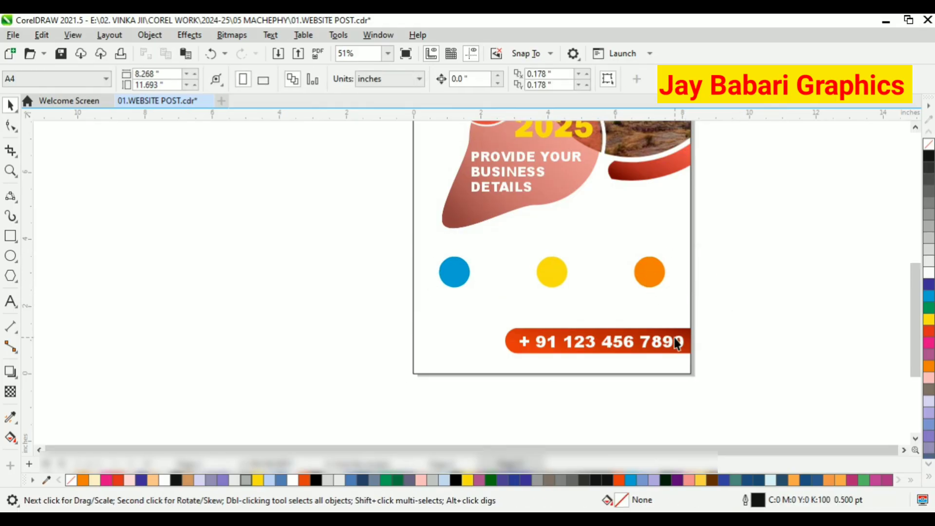
Move the circle group slightly upward.
scroll(662, 281, up, 3)
drag(655, 269, 656, 239)
click(809, 265)
scroll(522, 240, up, 1)
drag(521, 240, 521, 244)
click(35, 301)
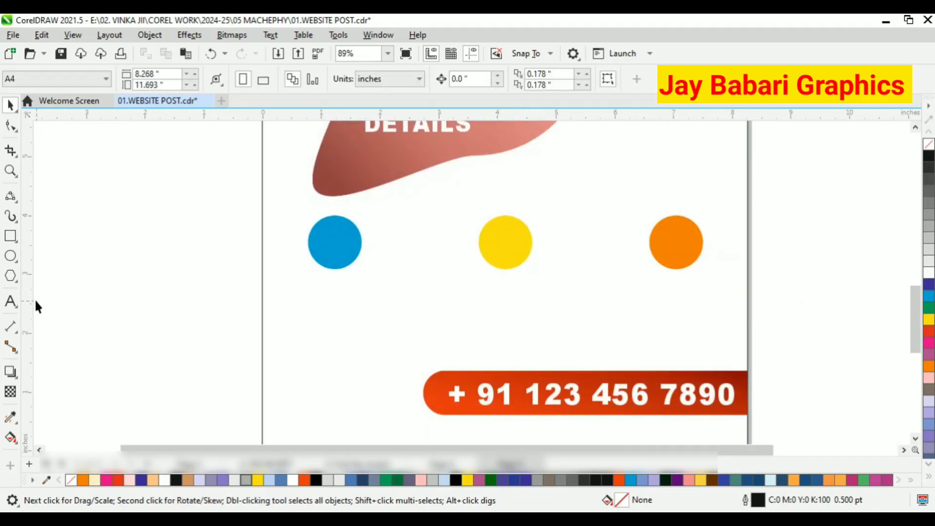
Add the text "Creative Idea & Thoughts" below the circles.
click(10, 302)
click(289, 321)
text(C)
key(BackSpace)
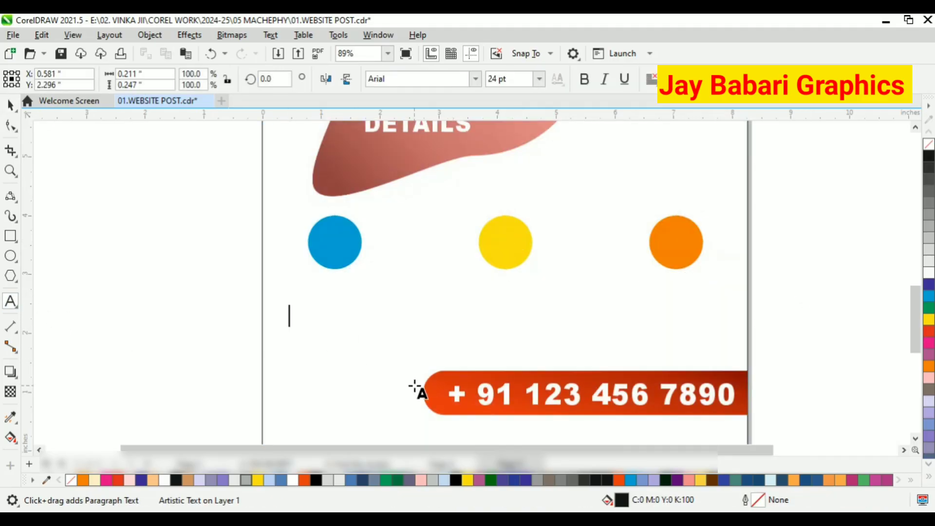
text(cRE)
key(BackSpace)
key(BackSpace)
key(BackSpace)
text(C)
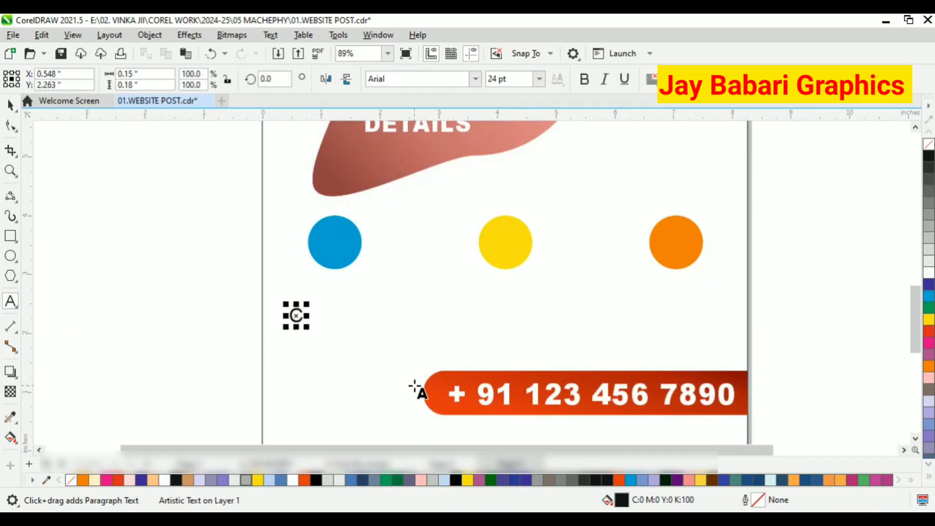
text(reative Id)
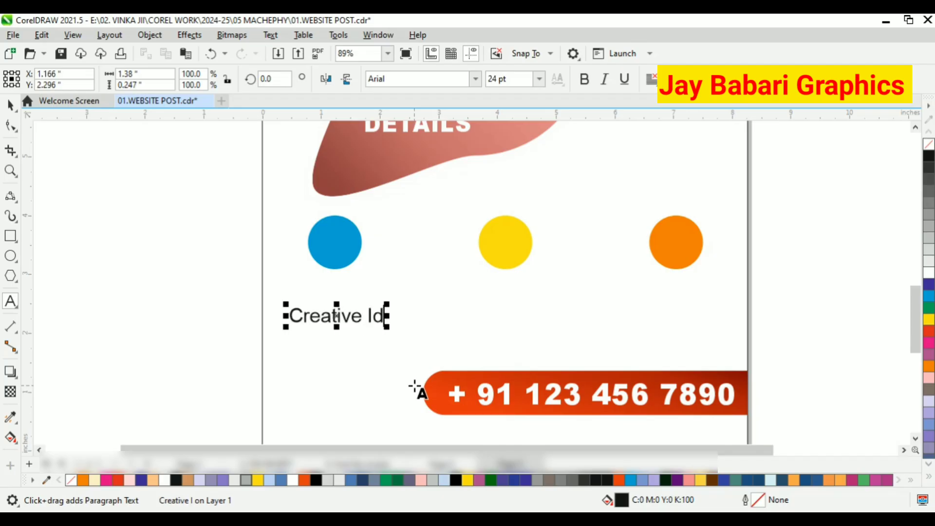
text(ea &)
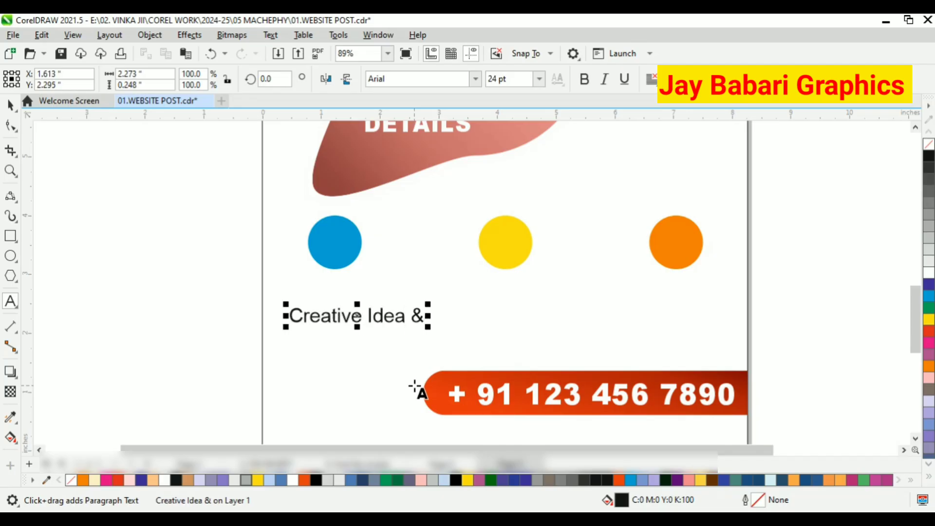
text( gl)
key(BackSpace)
key(BackSpace)
text(Thoughts)
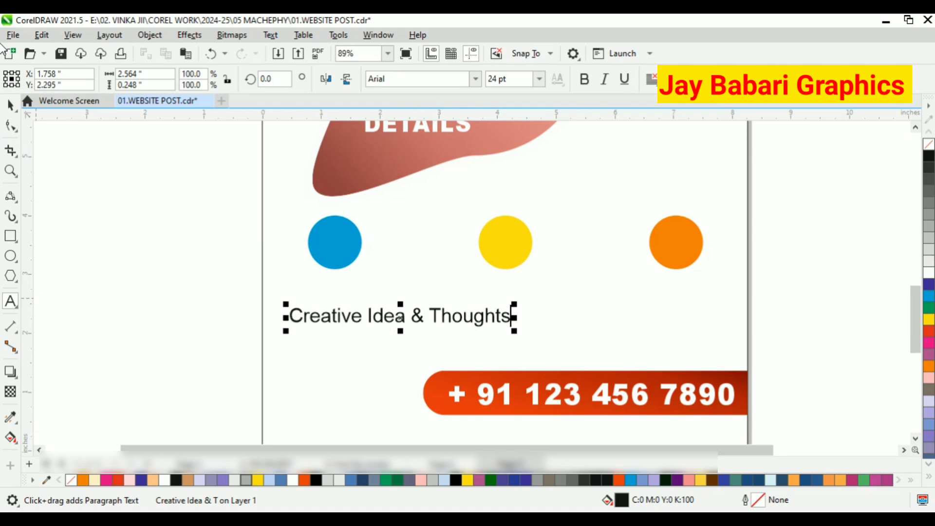
click(10, 105)
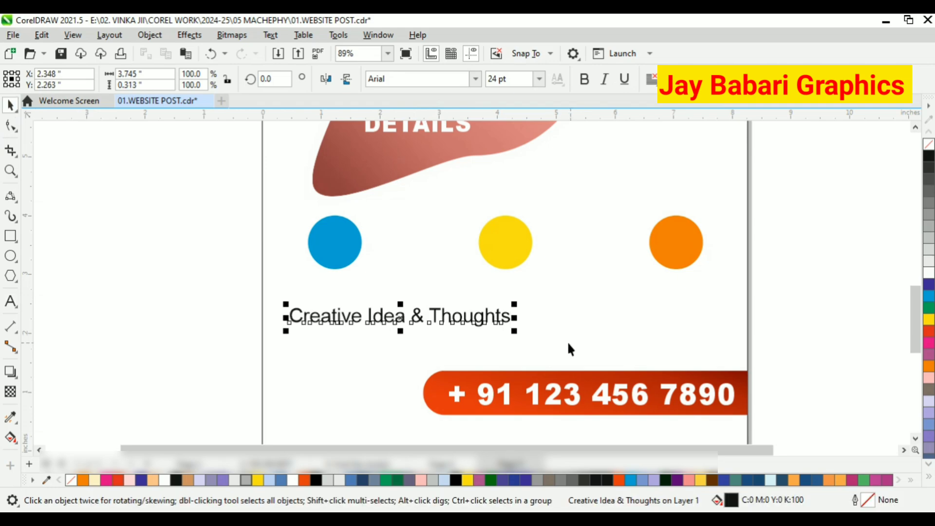
Enlarge the tagline text, switch it to Arial Black and fill it dark blue.
drag(514, 331, 727, 387)
click(478, 82)
click(428, 101)
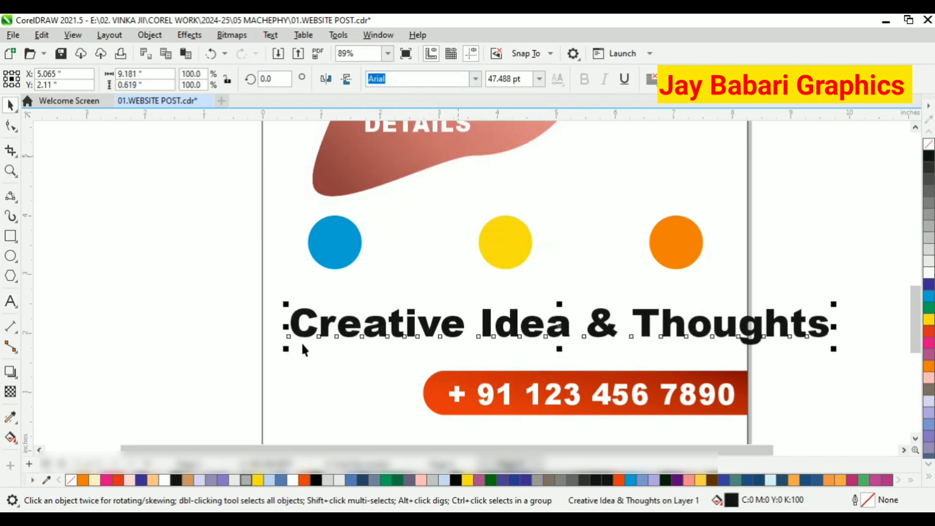
click(930, 286)
drag(833, 350, 727, 347)
click(929, 331)
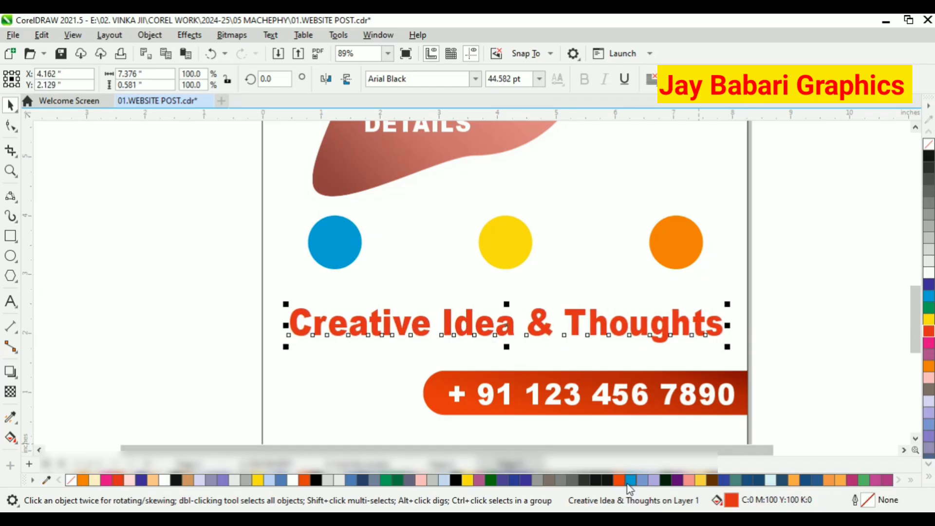
click(514, 481)
scroll(455, 293, down, 2)
key(Escape)
scroll(566, 313, up, 1)
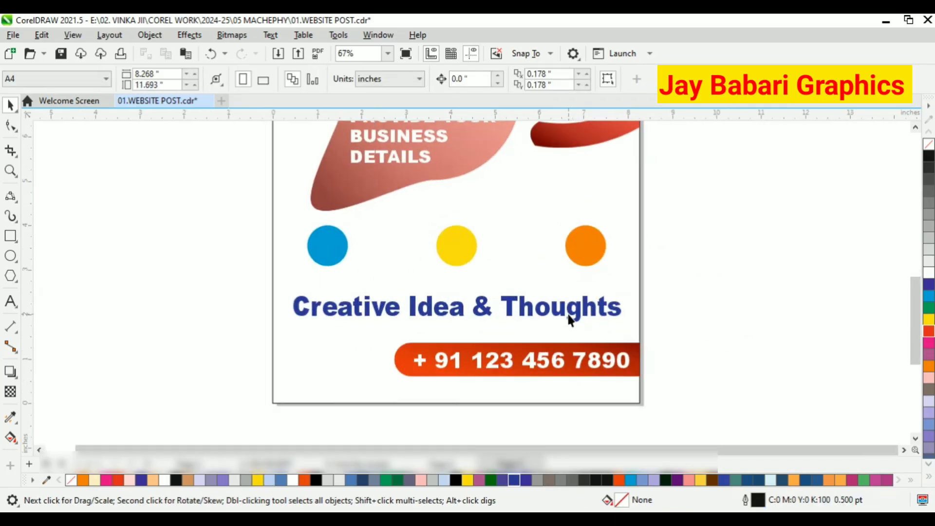
Nudge the tagline text slightly upward.
click(566, 312)
drag(590, 309, 591, 301)
click(660, 331)
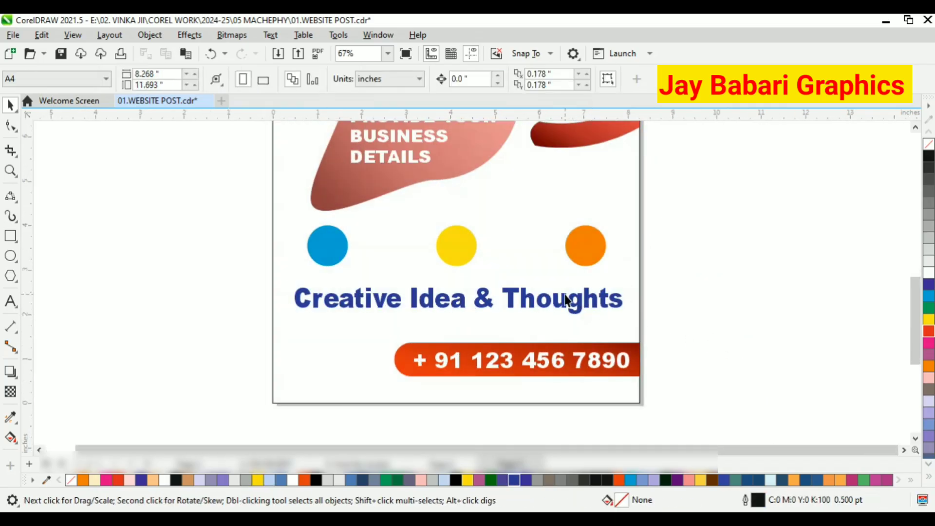
scroll(492, 351, down, 1)
scroll(396, 366, up, 1)
scroll(467, 376, down, 2)
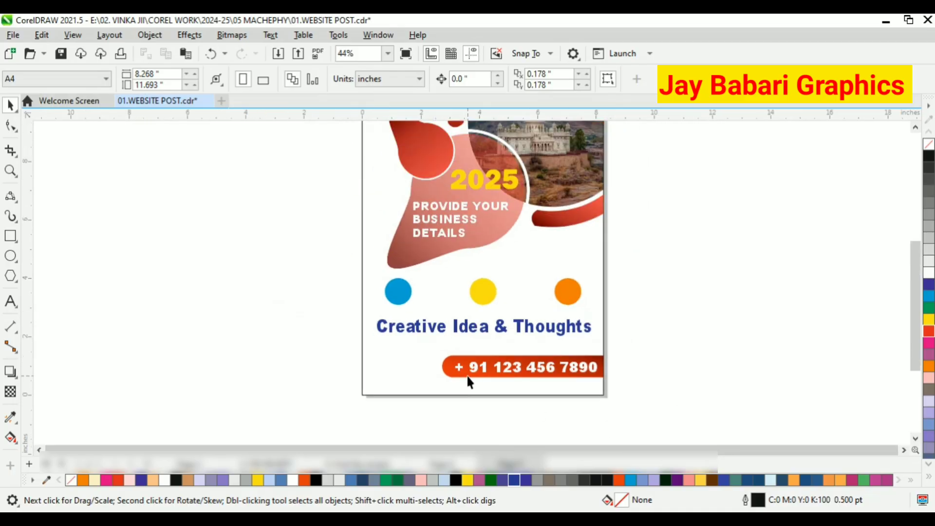
scroll(399, 375, up, 1)
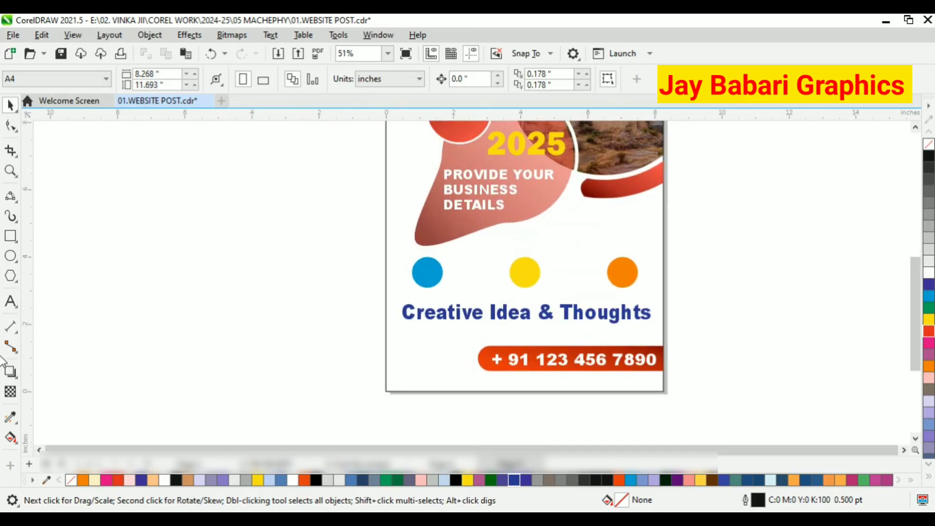
Draw a small dark blue dot about 0.23 inches wide with no outline left of the phone bar.
click(11, 301)
click(11, 255)
scroll(395, 357, up, 1)
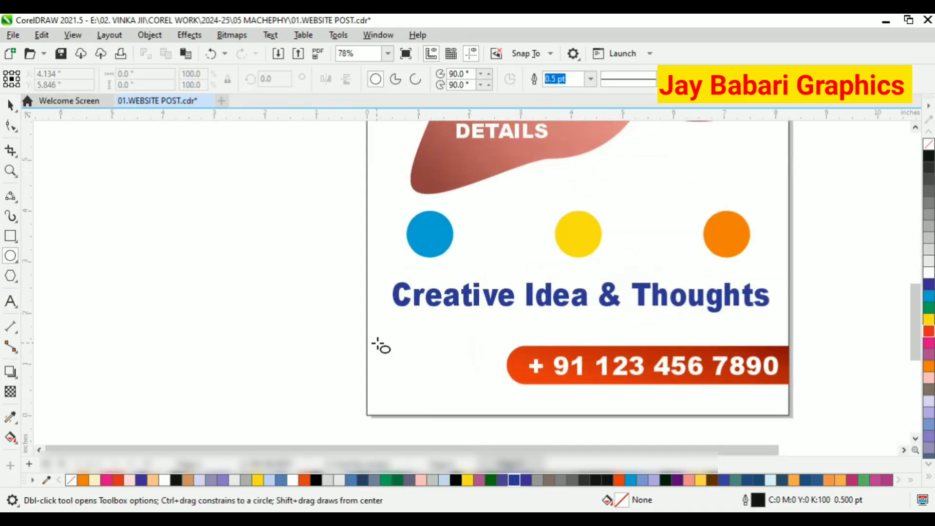
drag(378, 344, 390, 353)
key(space)
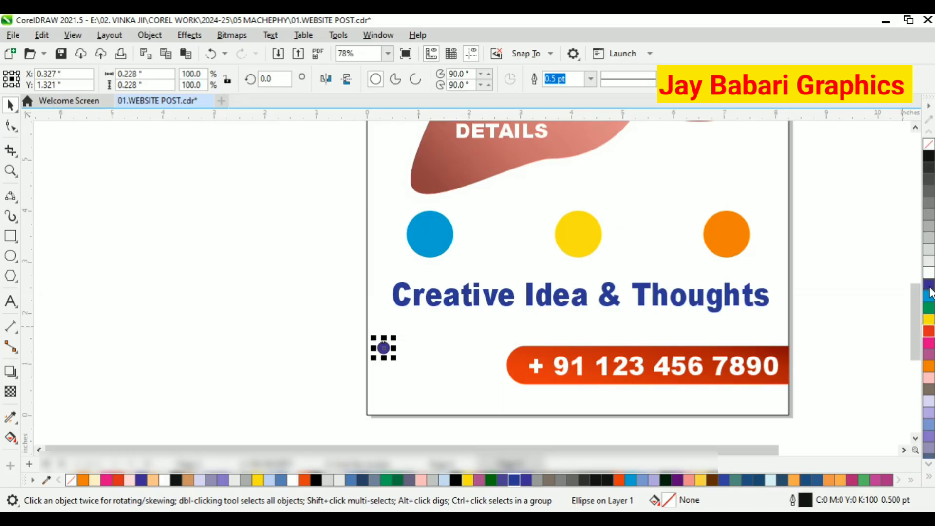
scroll(399, 354, up, 1)
right_click(928, 145)
click(270, 329)
click(11, 301)
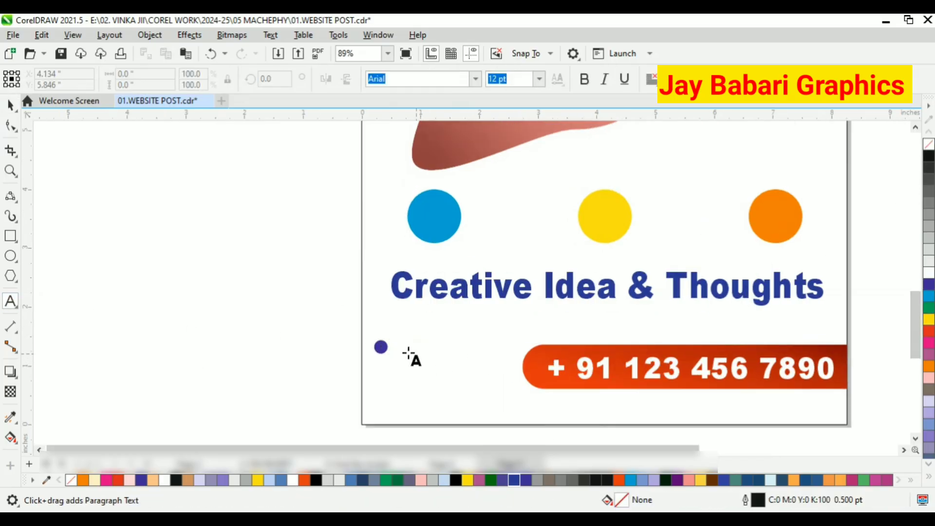
click(398, 346)
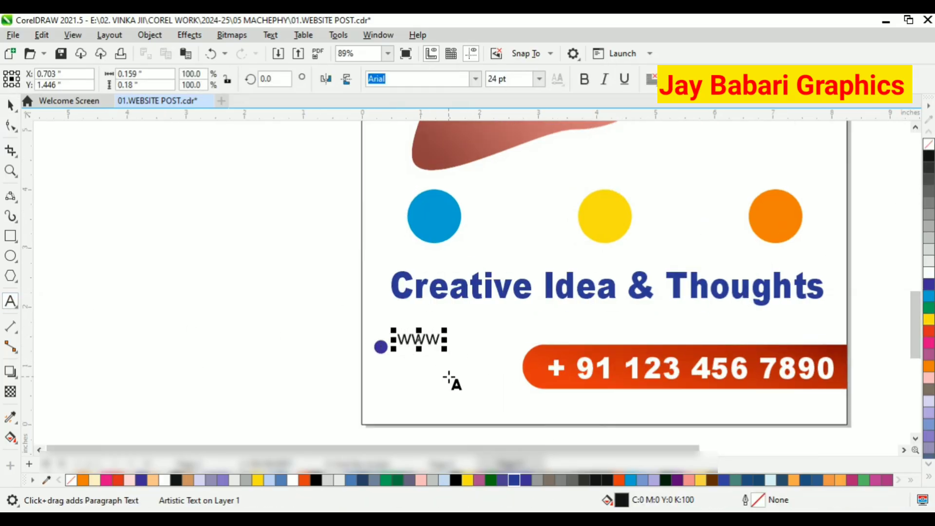
text(www.jaybabari)
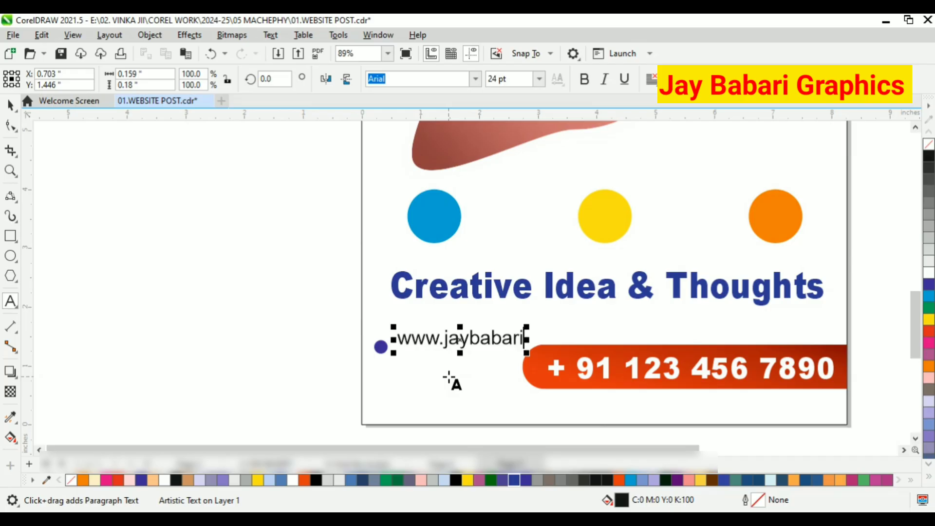
text(graphics.)
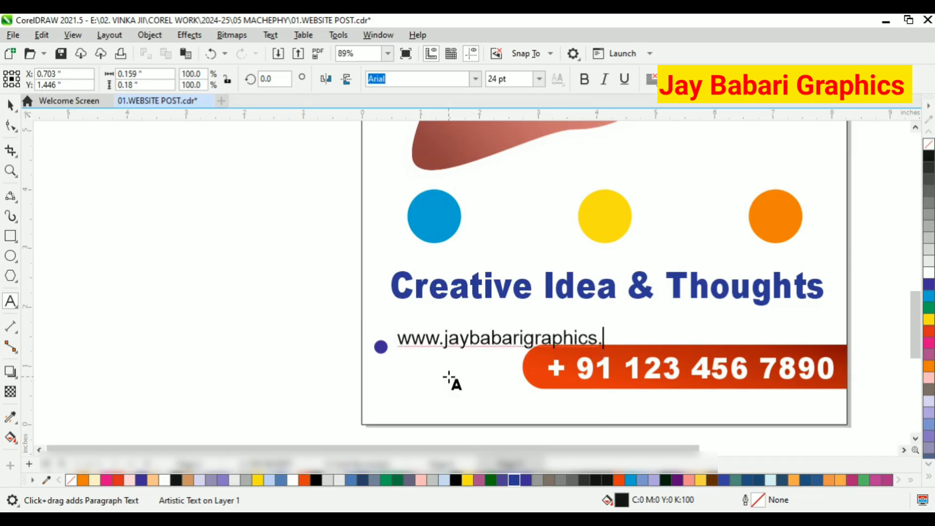
text(com)
drag(643, 352, 525, 340)
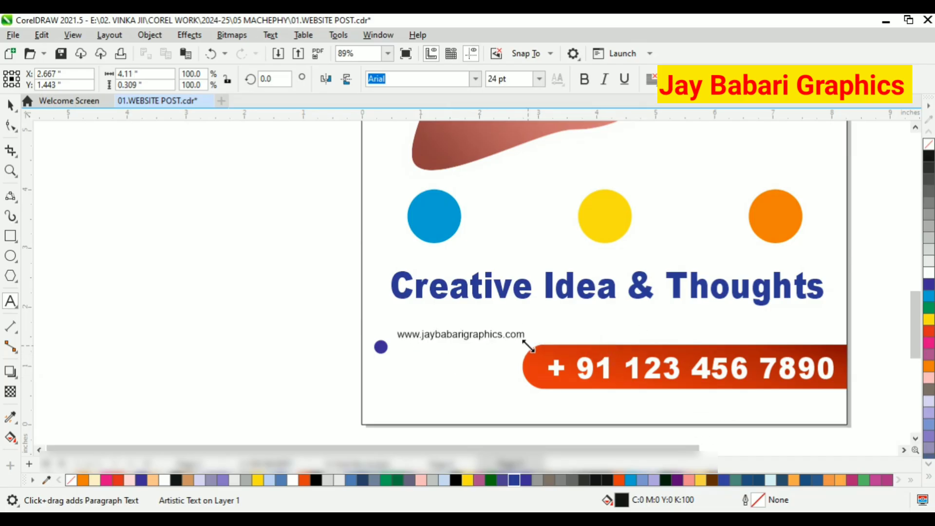
Align the website text with the dot and position both at the lower left beside the phone bar.
scroll(466, 341, up, 3)
drag(453, 348, 453, 359)
drag(587, 375, 564, 376)
key(space)
drag(146, 274, 564, 396)
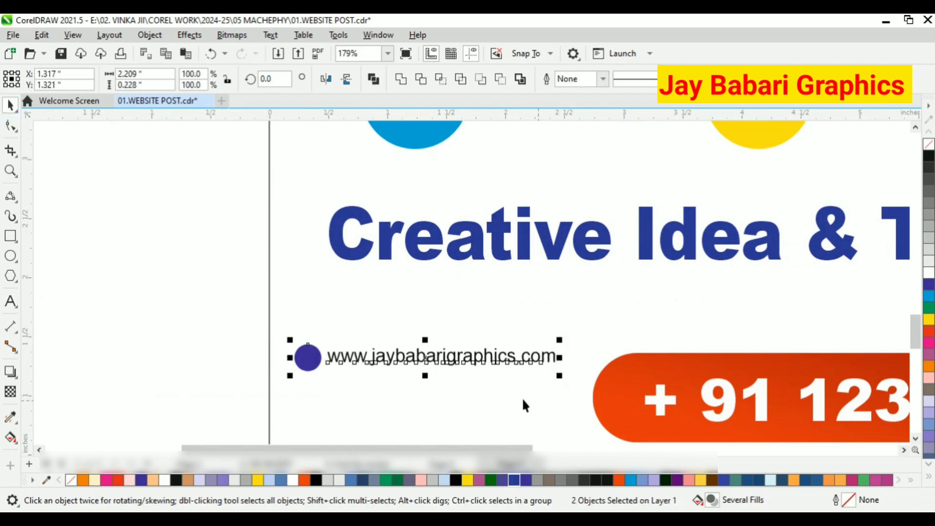
drag(469, 366, 476, 406)
scroll(477, 405, down, 1)
scroll(484, 387, up, 1)
drag(511, 379, 565, 359)
click(554, 373)
scroll(487, 349, down, 3)
key(Escape)
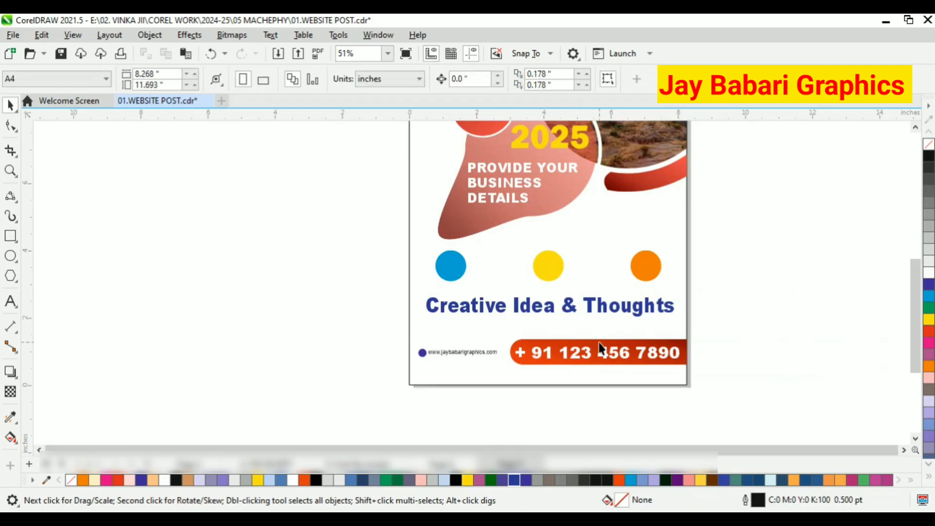
Fill the background rectangle with a very pale cyan, #E1F1F0.
scroll(513, 352, down, 2)
click(464, 204)
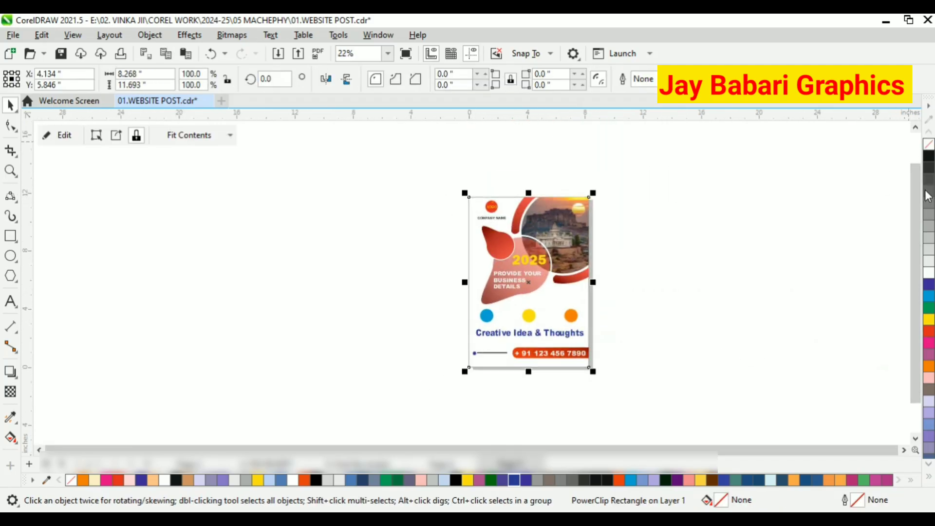
click(928, 265)
scroll(547, 299, up, 2)
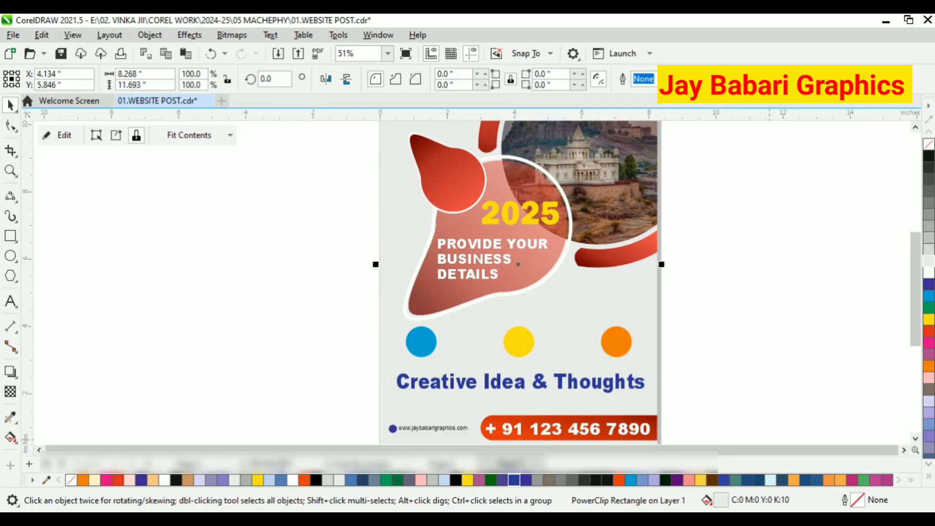
double_click(721, 500)
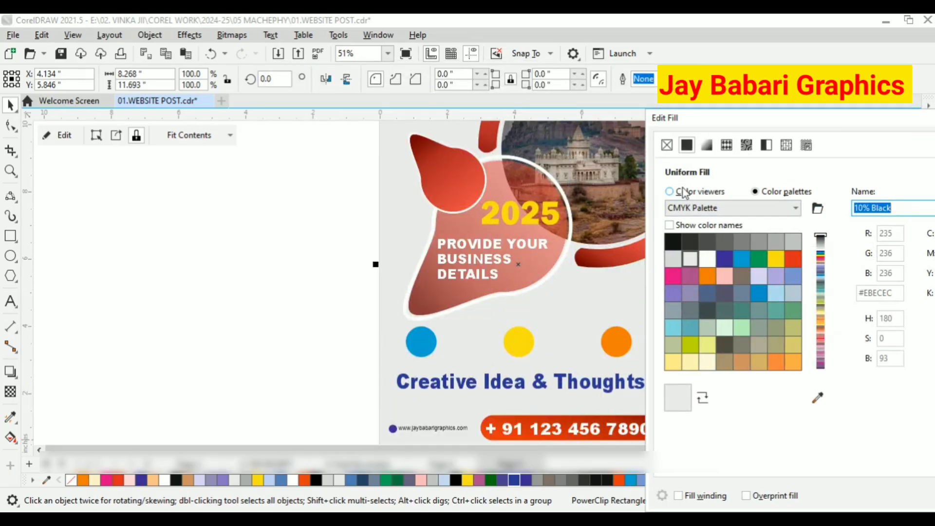
click(682, 191)
click(676, 233)
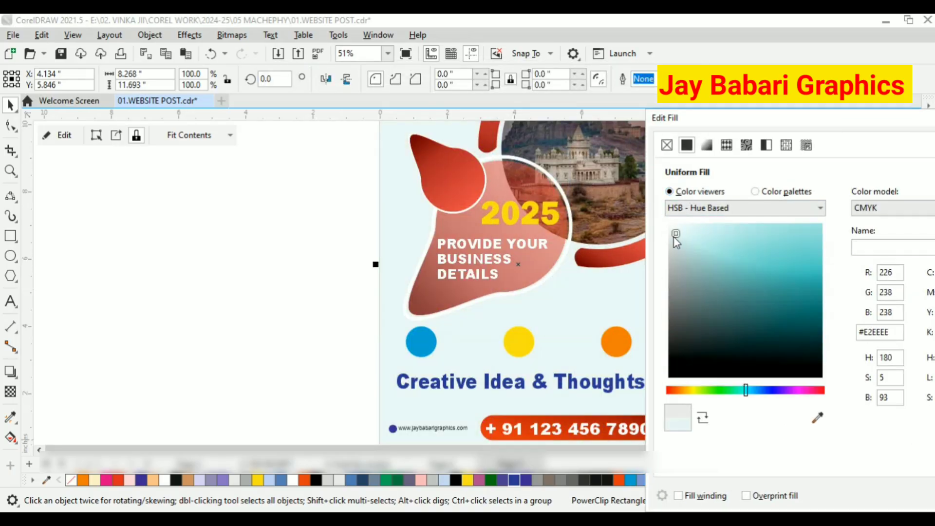
mouse_move(676, 233)
mouse_down()
mouse_move(670, 240)
mouse_move(681, 248)
mouse_move(678, 232)
mouse_up()
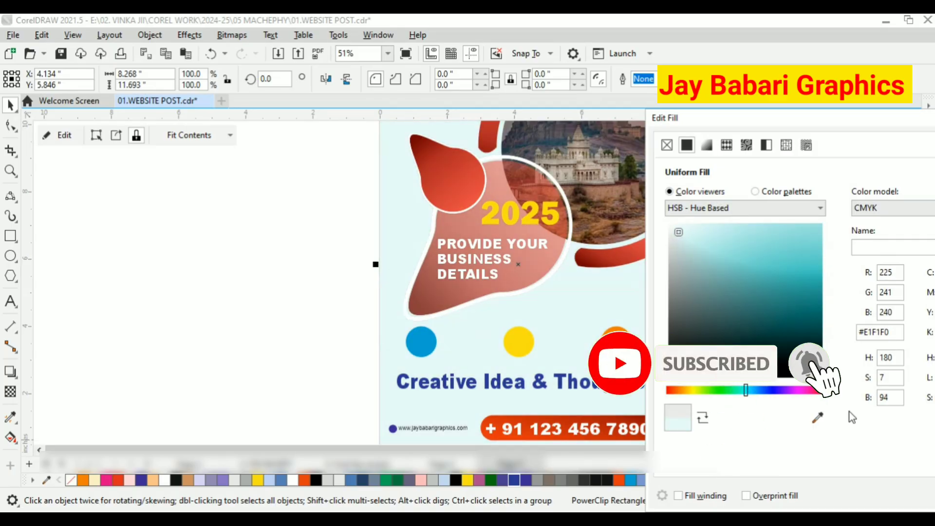
drag(804, 119, 480, 107)
click(653, 483)
scroll(369, 284, down, 2)
click(516, 244)
scroll(426, 210, up, 1)
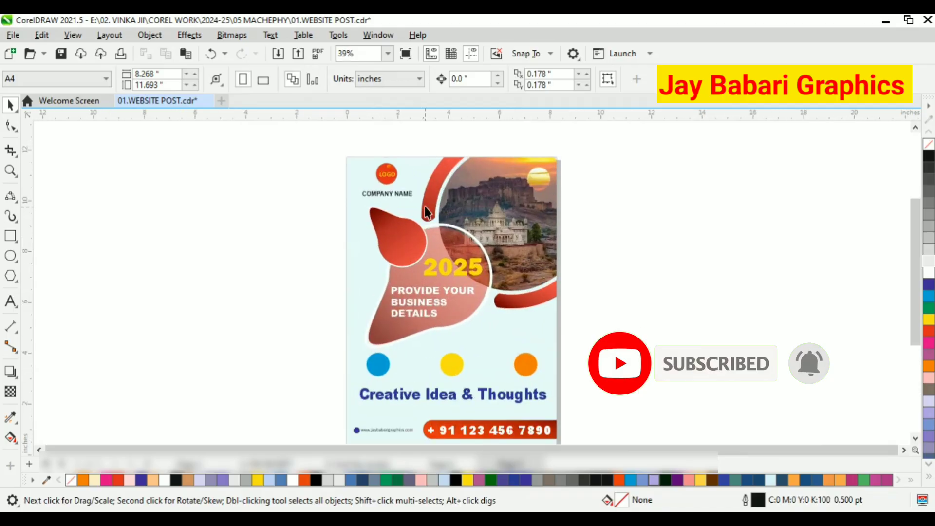
scroll(424, 207, down, 1)
scroll(453, 399, up, 3)
scroll(444, 357, down, 3)
scroll(372, 162, up, 1)
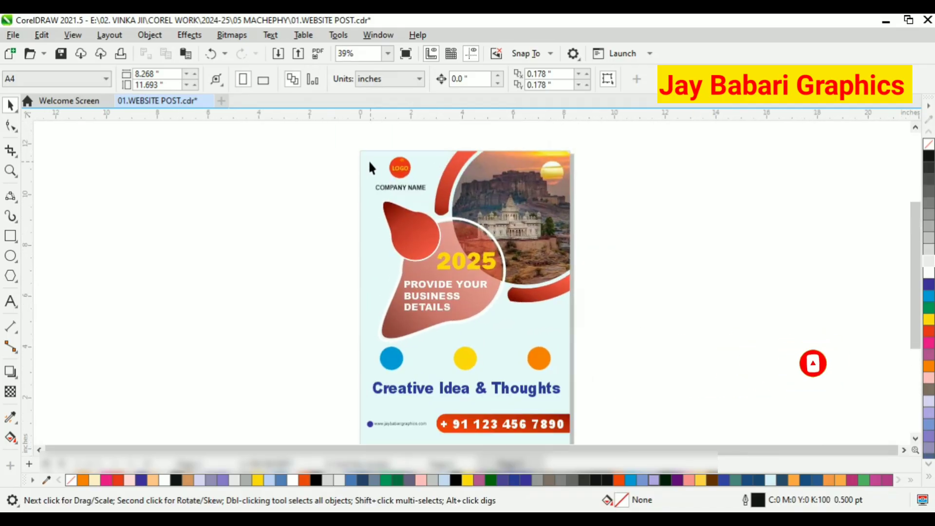
scroll(371, 162, down, 1)
Select all elements of the post and group them.
drag(328, 140, 576, 426)
scroll(525, 263, up, 1)
right_click(541, 223)
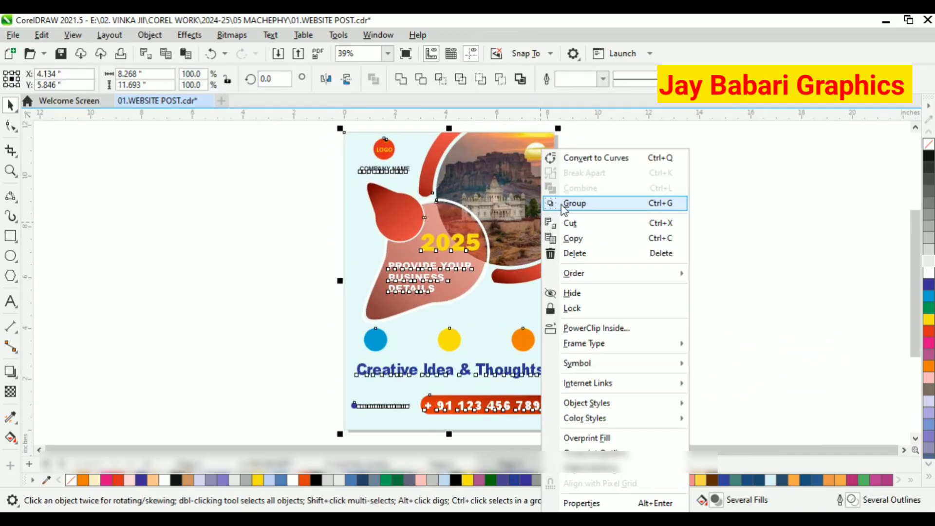
click(574, 203)
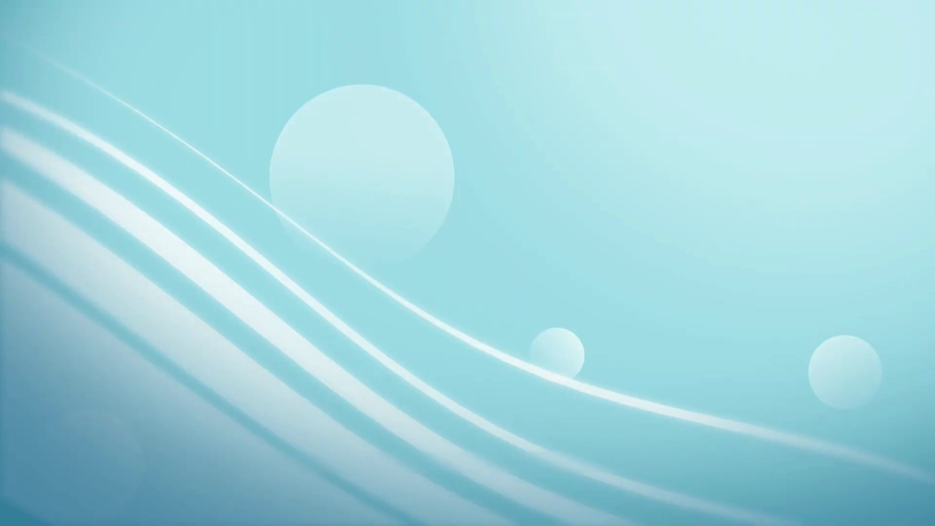